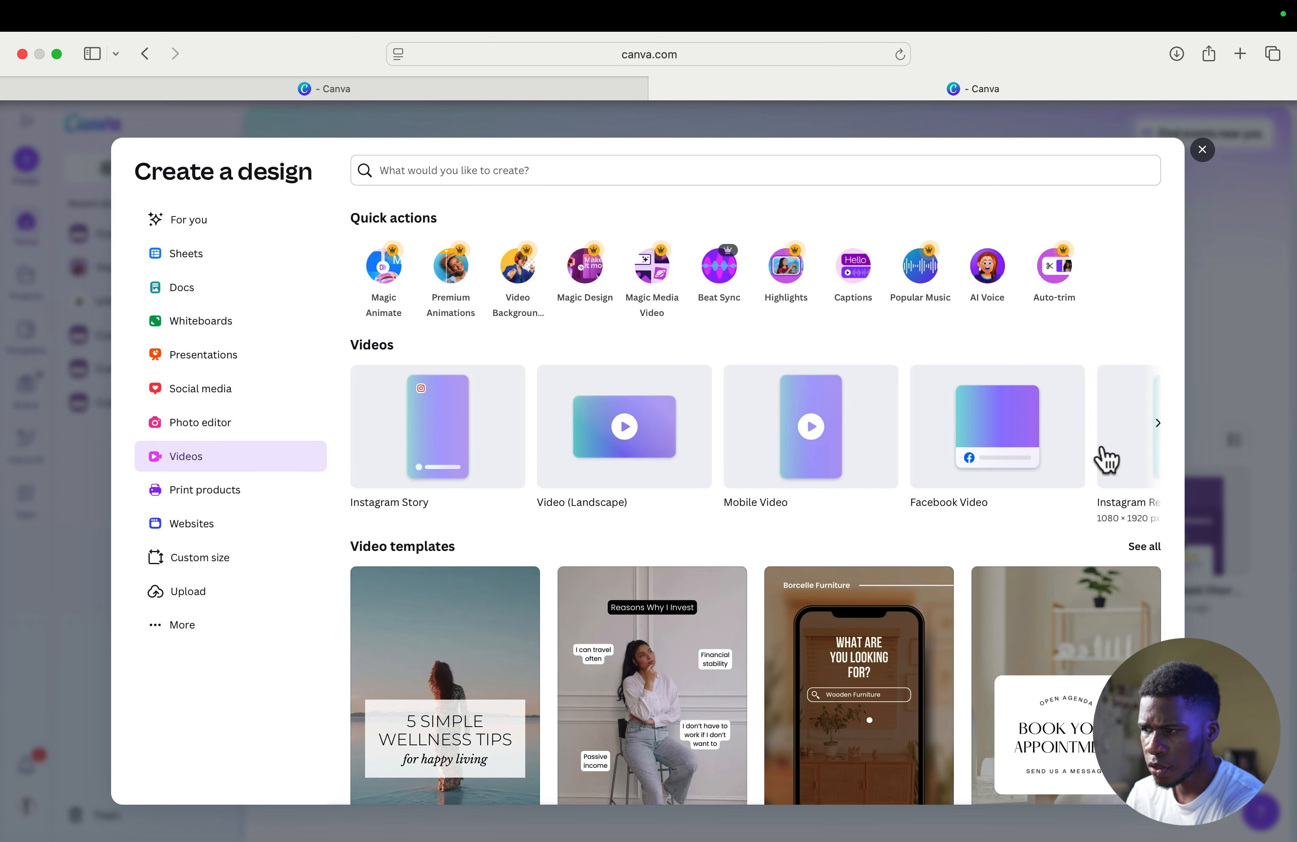
- Look through the video formats and the video templates offered for a new design
left_click(1157, 423)
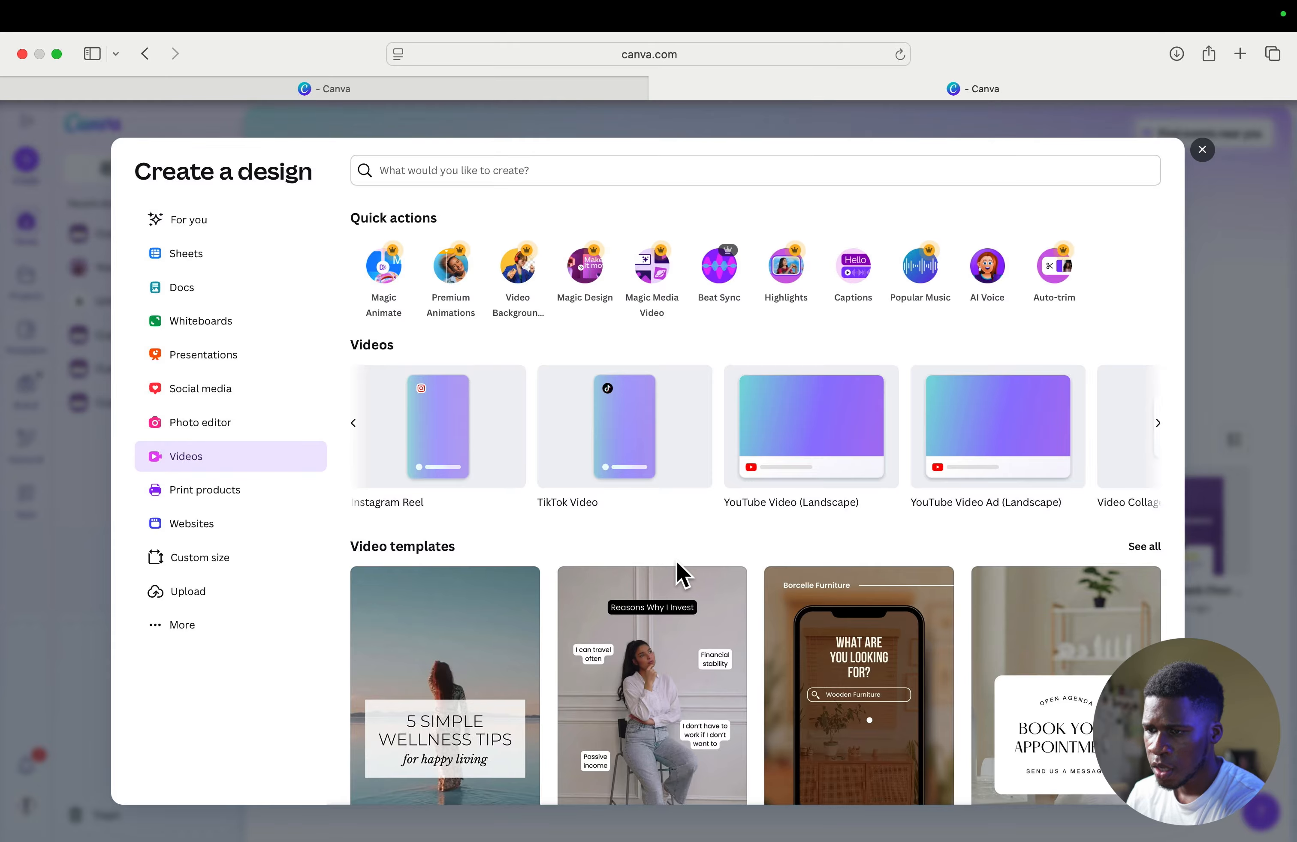
scroll(677, 563, "down", 5)
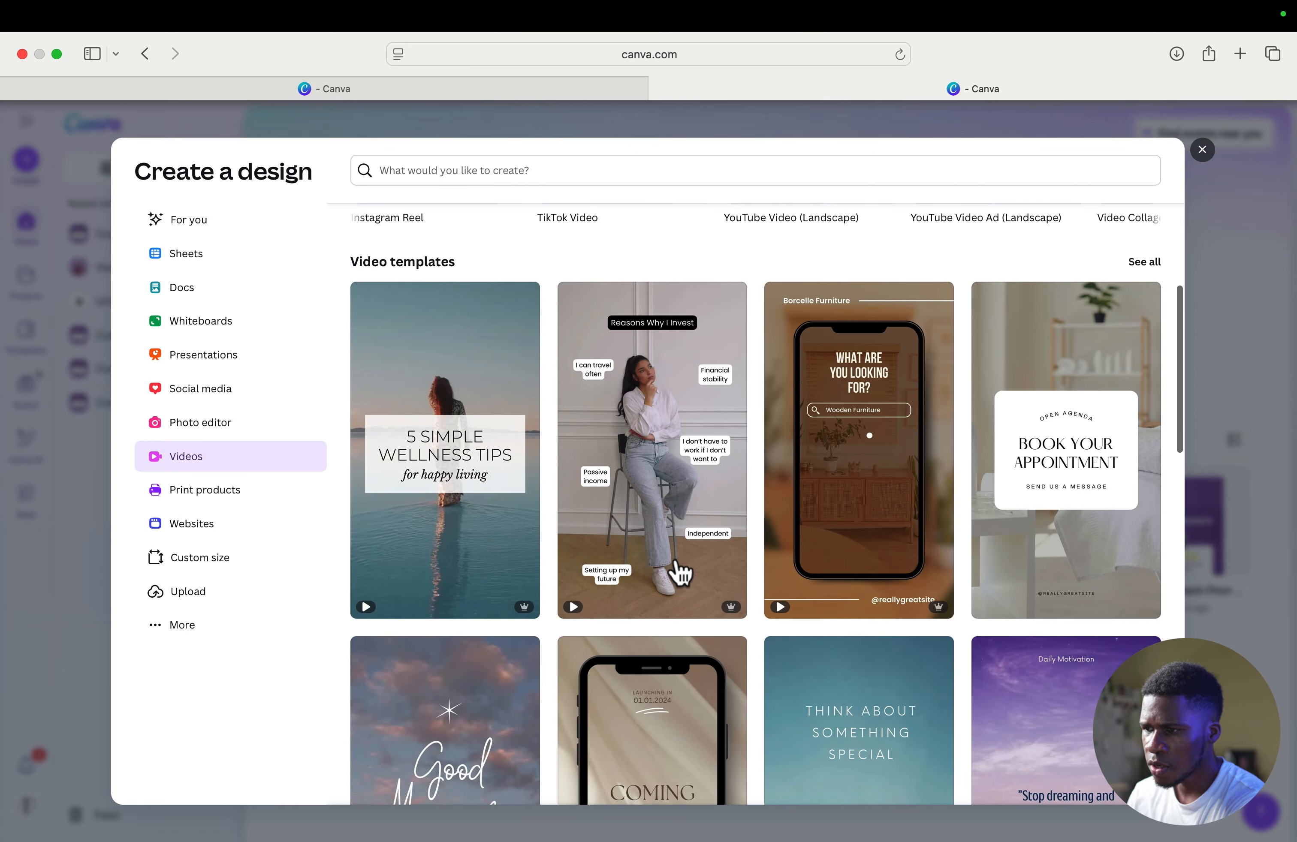
scroll(680, 572, "down", 7)
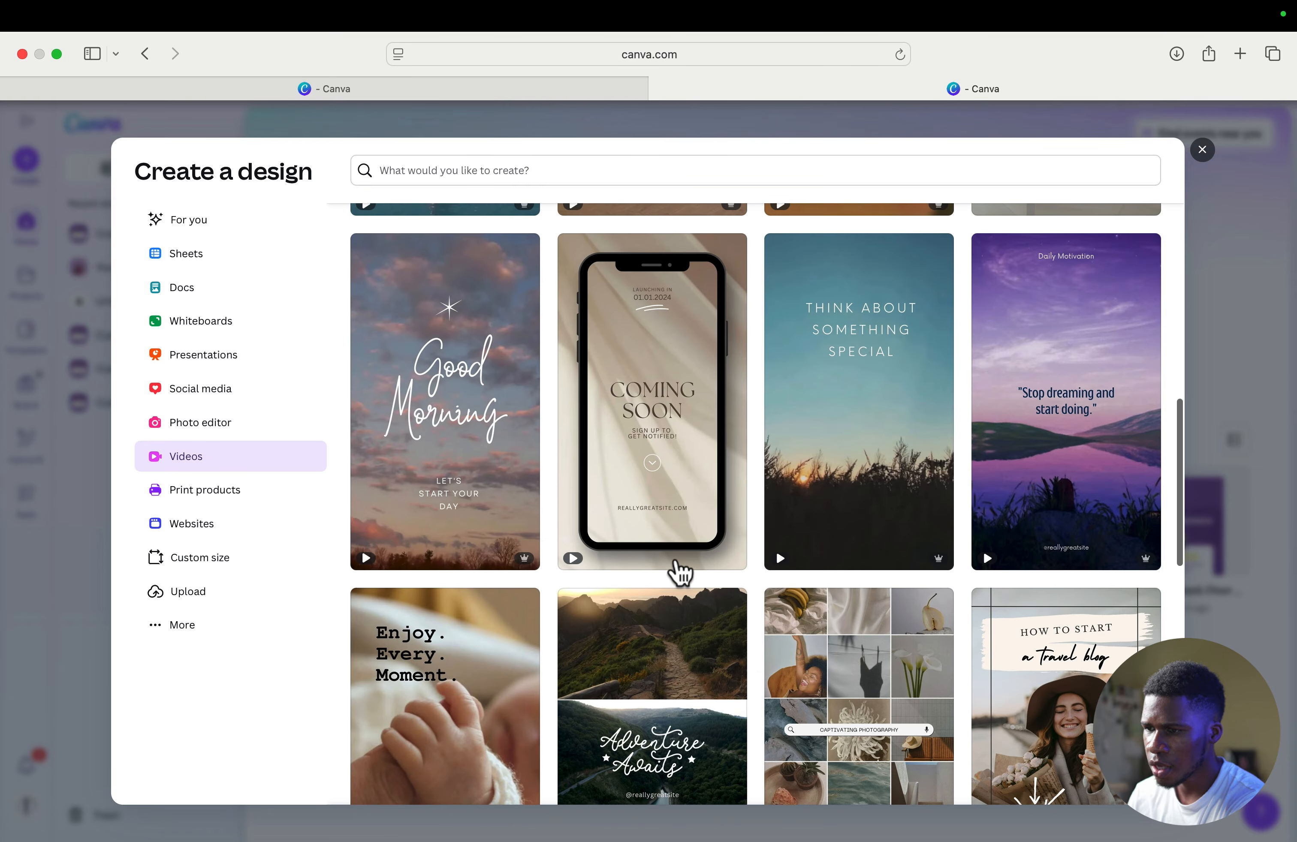
scroll(680, 572, "down", 2)
scroll(680, 572, "down", 2)
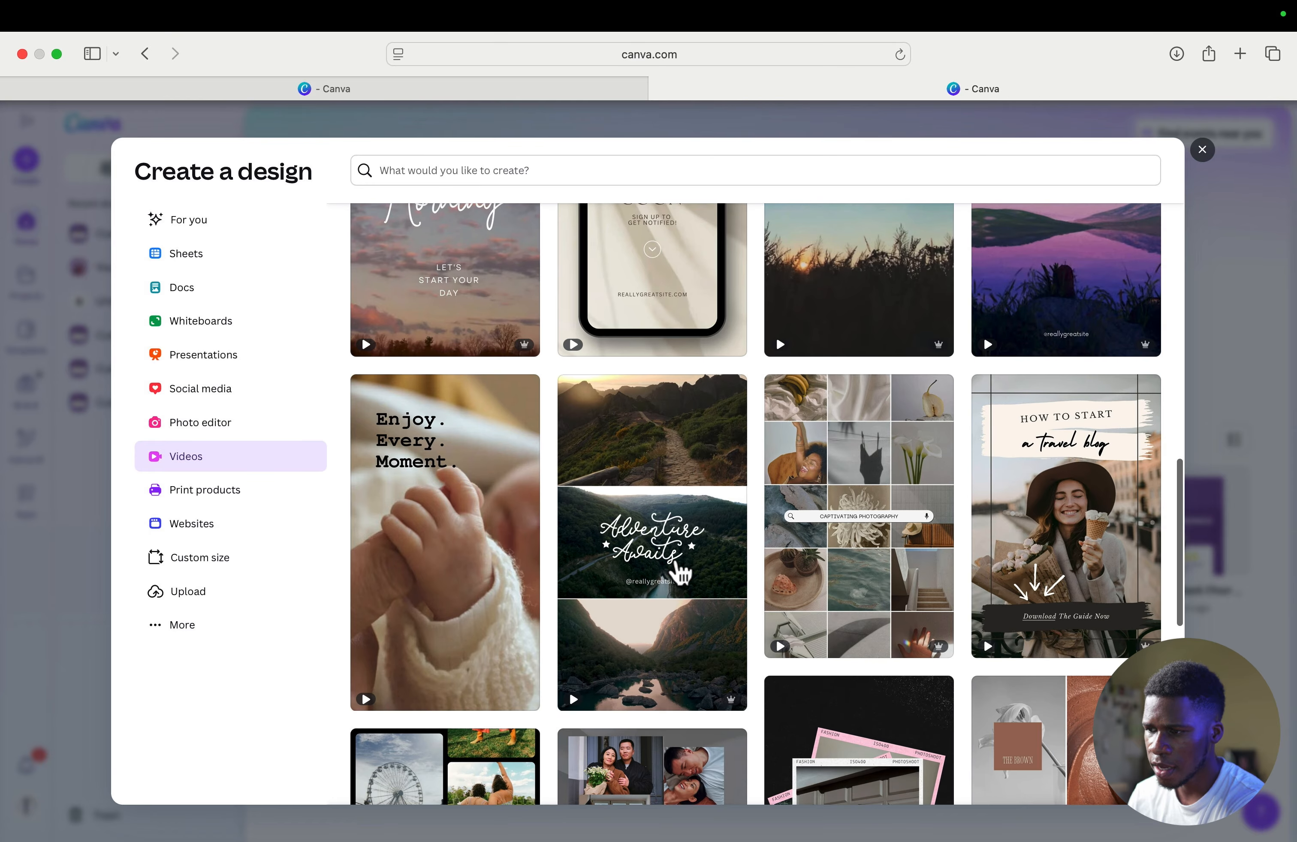
scroll(680, 572, "down", 6)
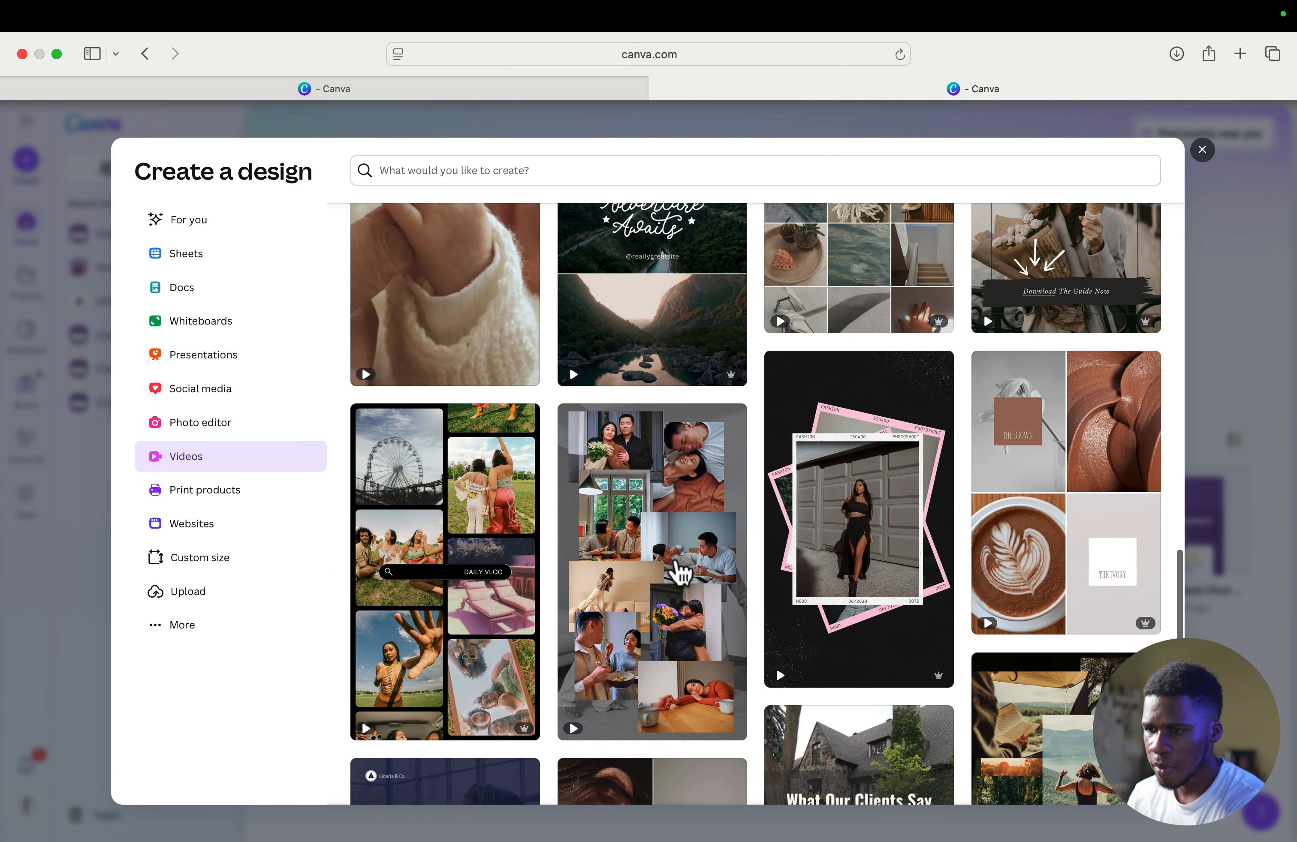
scroll(680, 572, "down", 6)
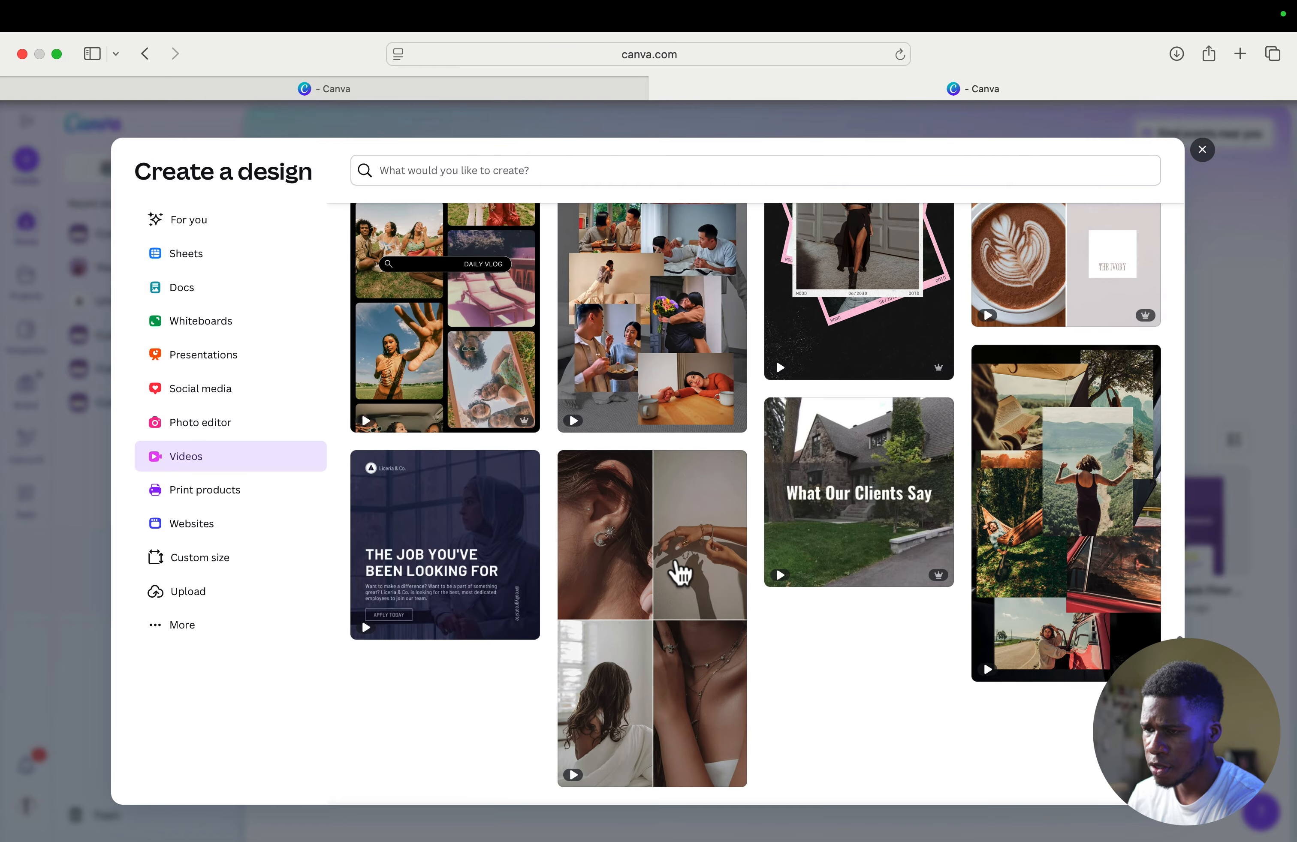
scroll(680, 572, "up", 15)
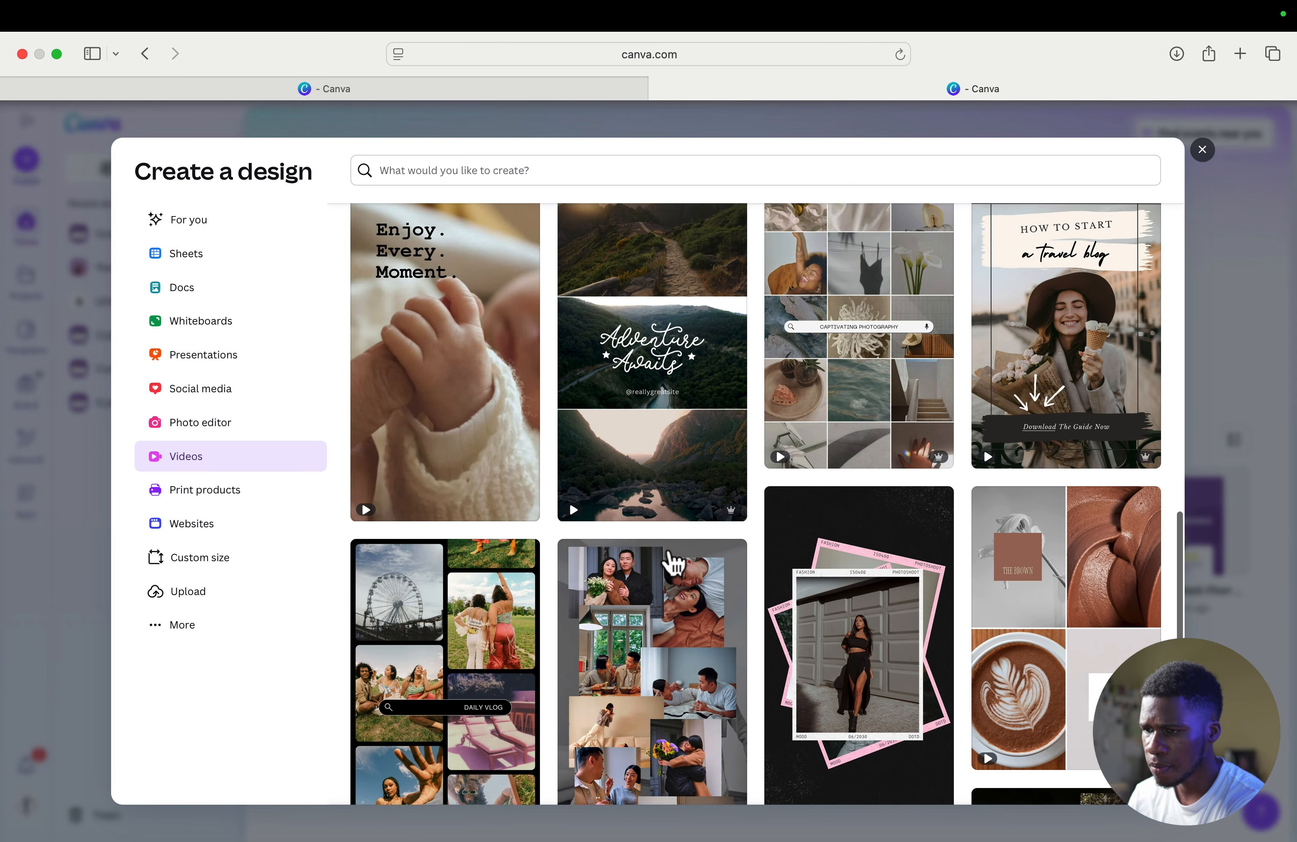
scroll(655, 555, "up", 5)
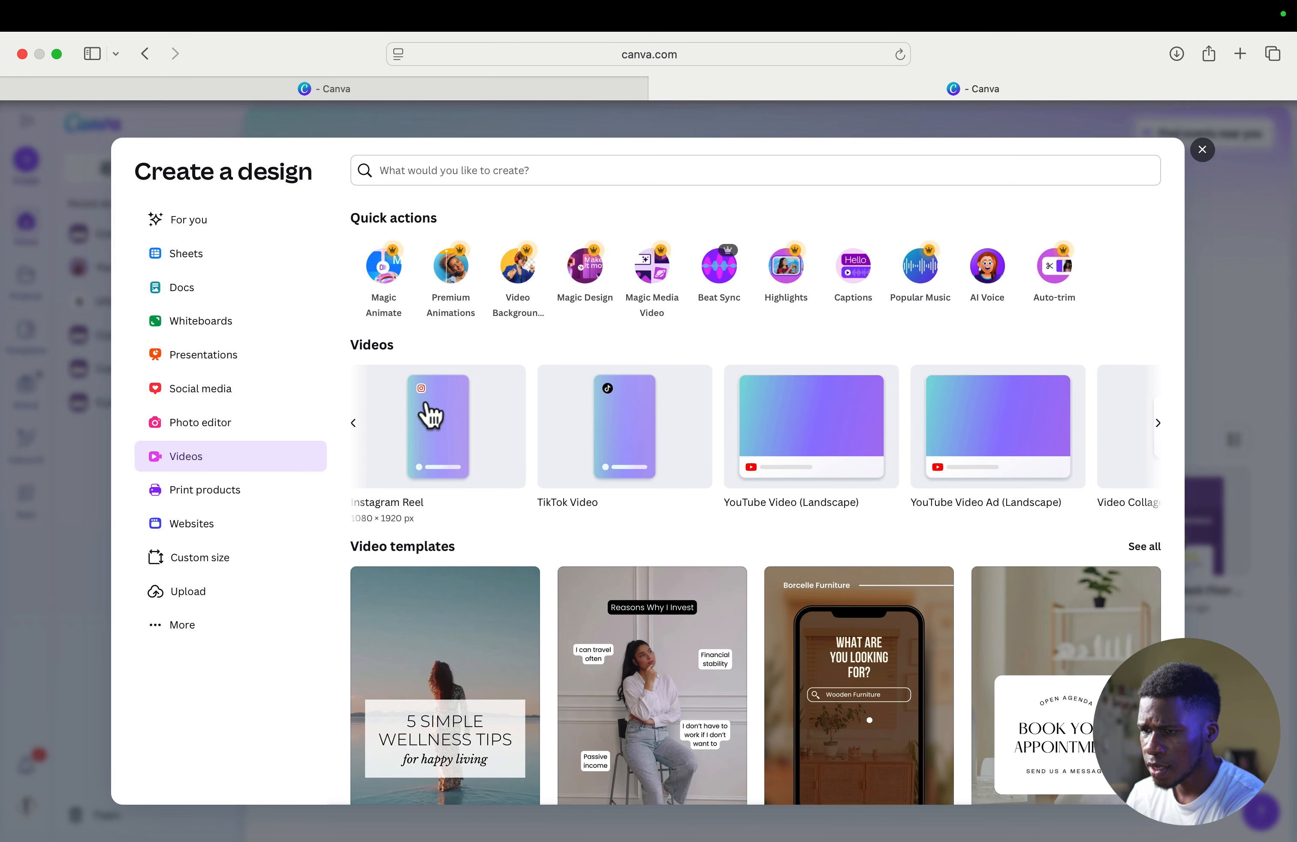
- Create a blank vertical Mobile Video design and dismiss the template suggestions
left_click(352, 423)
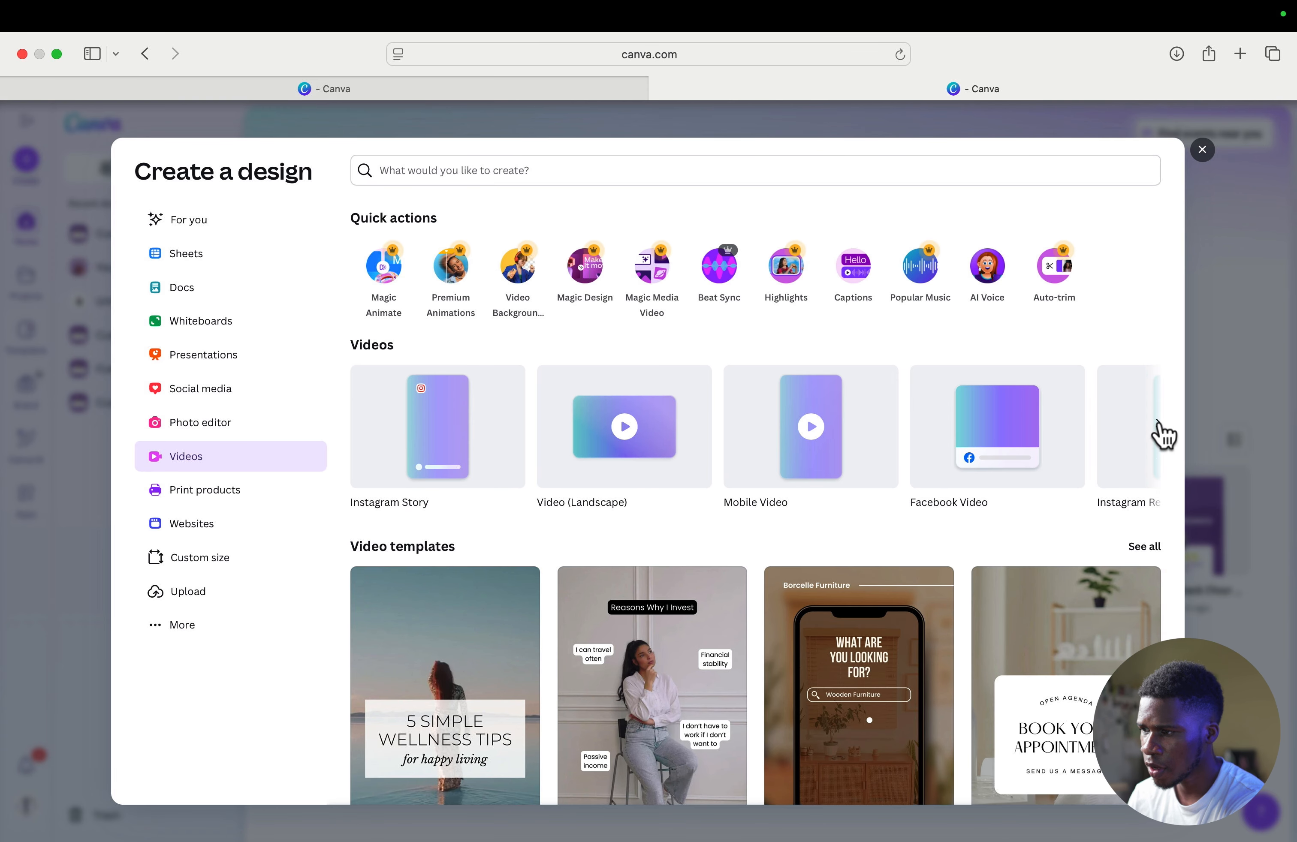
left_click(1160, 433)
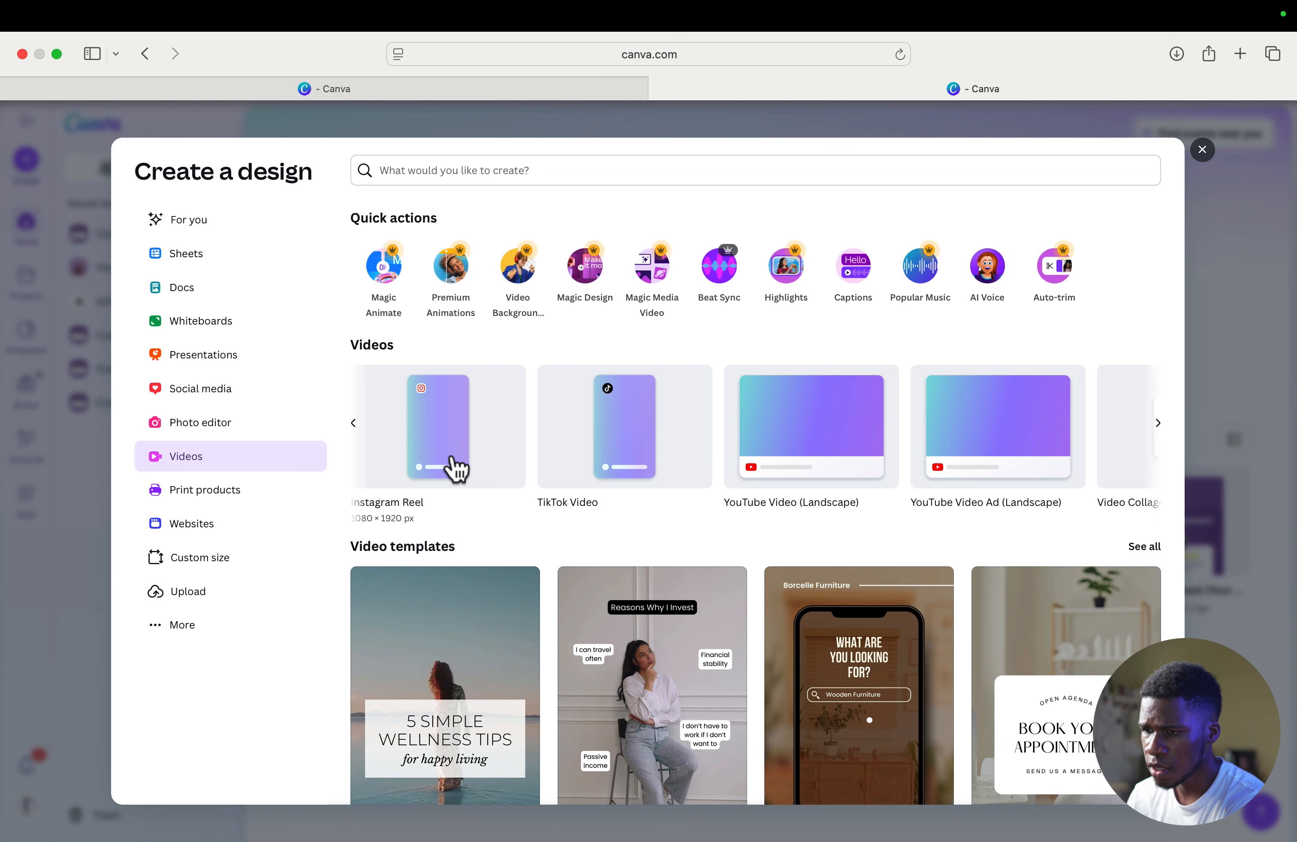
left_click(450, 435)
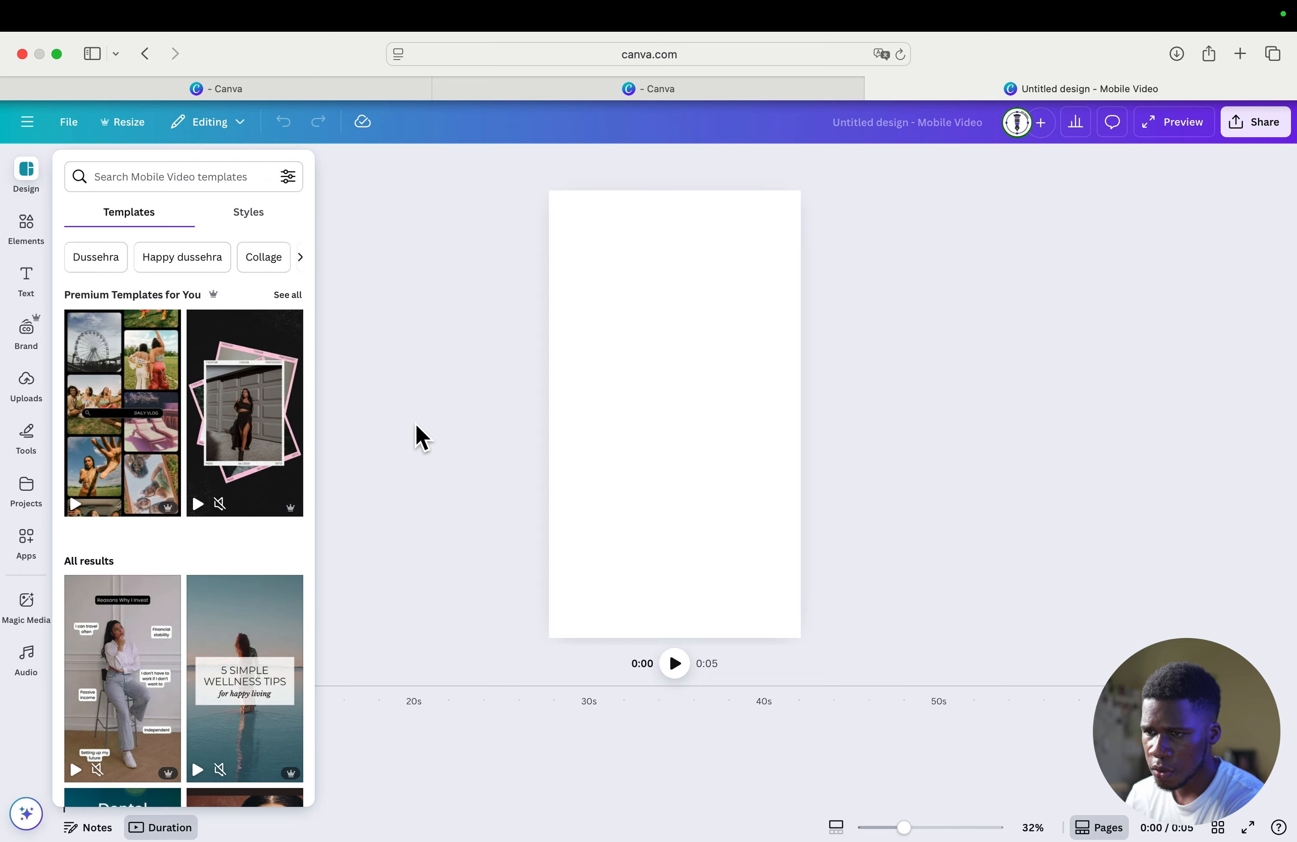
left_click(450, 419)
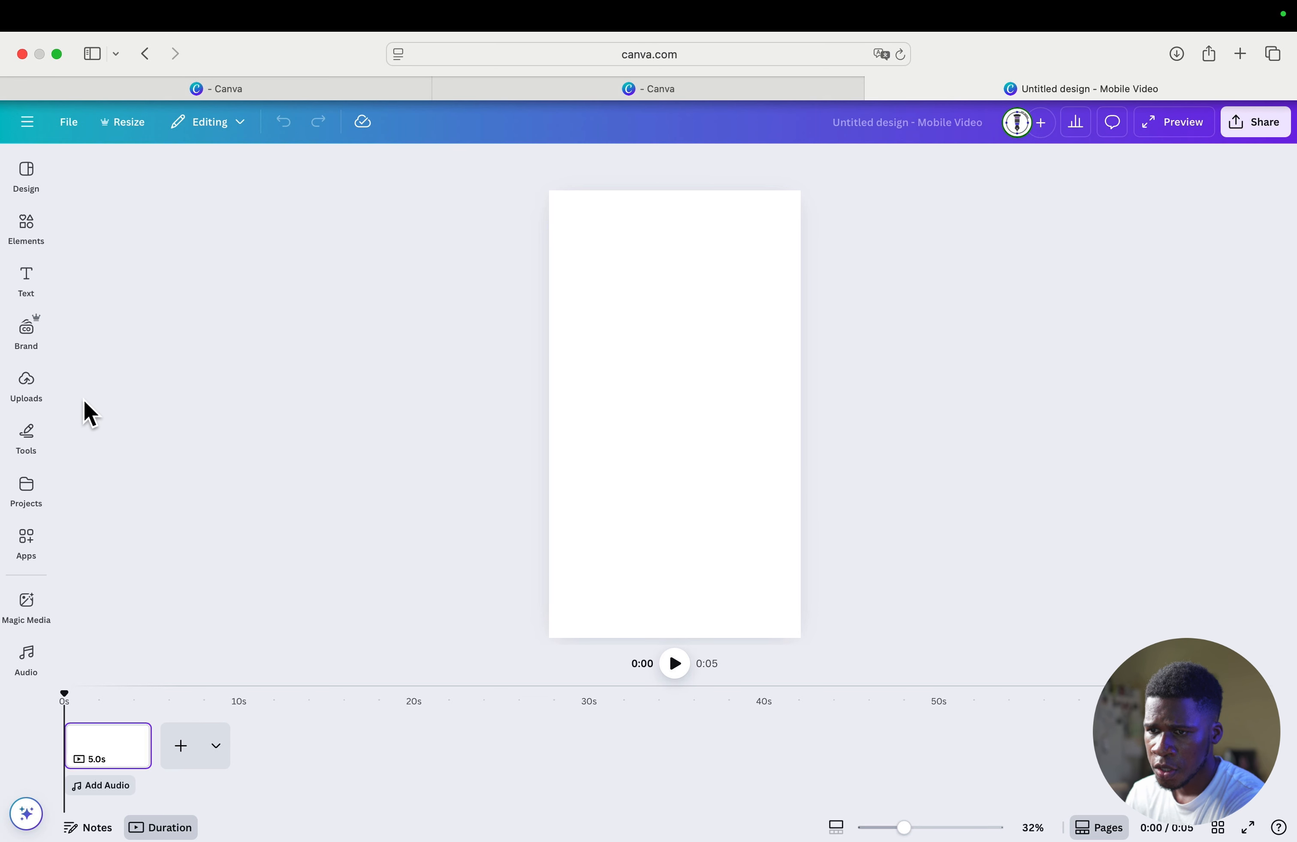
- Upload the photos and clips DSC08660.JPG through IMG_9866.MOV from the Downloads folder
left_click(28, 383)
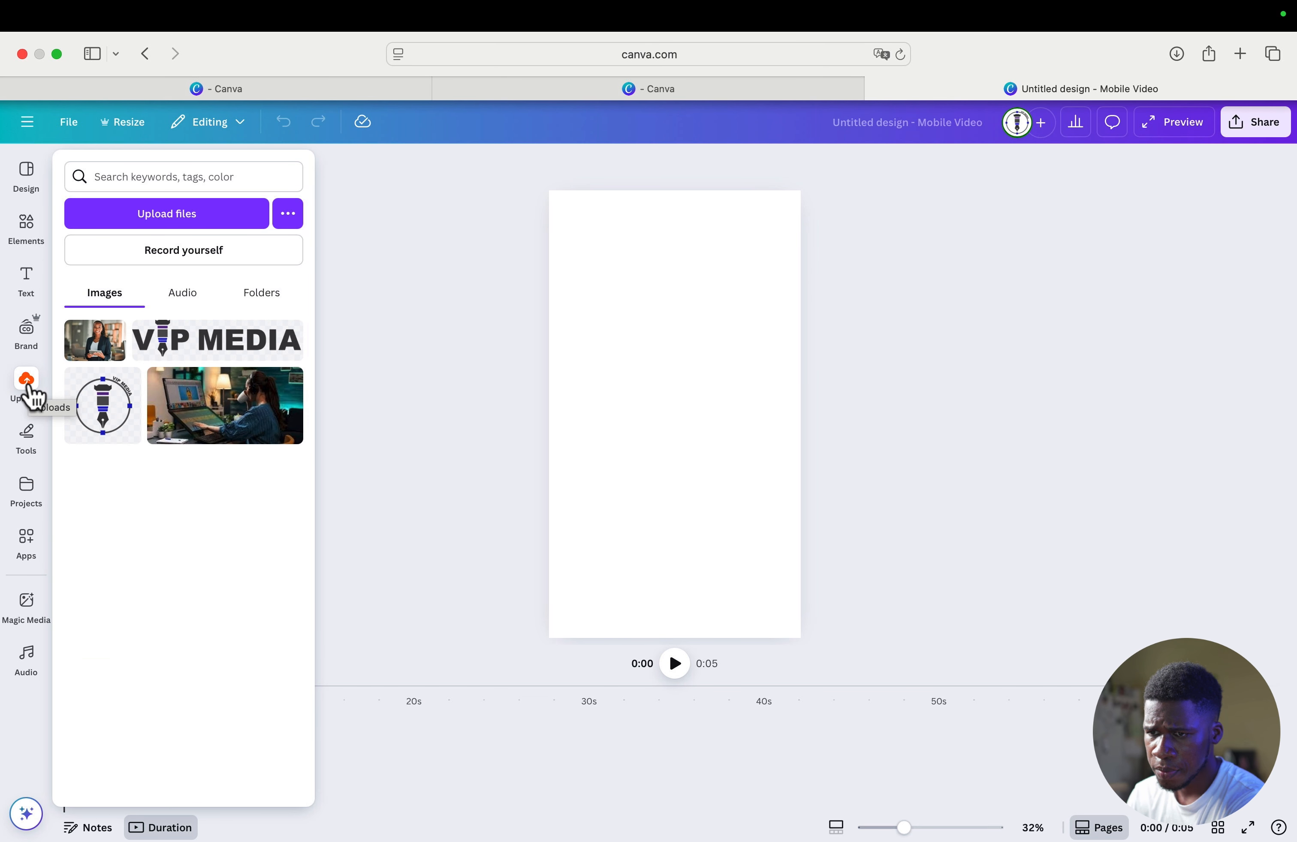
left_click(145, 212)
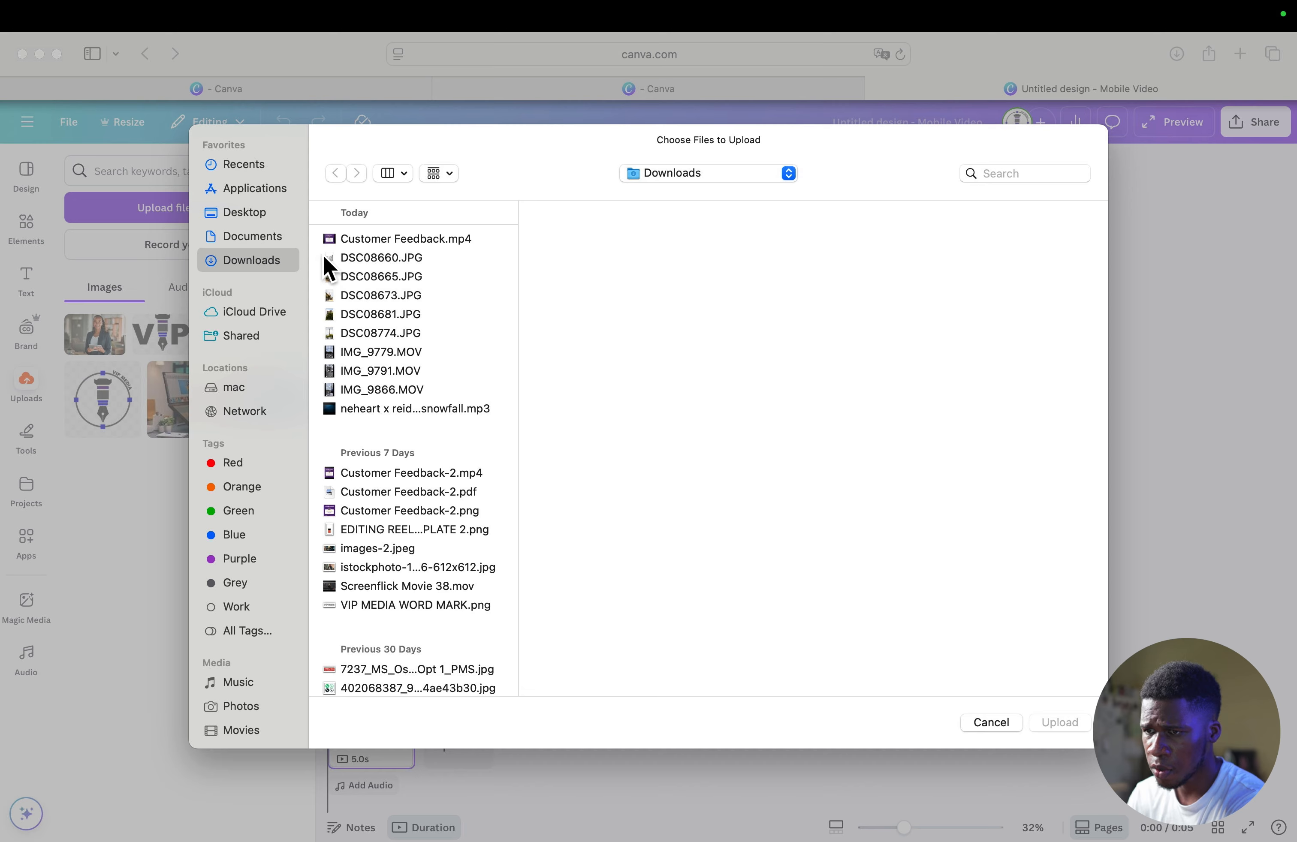
left_click_drag(322, 260, 348, 386)
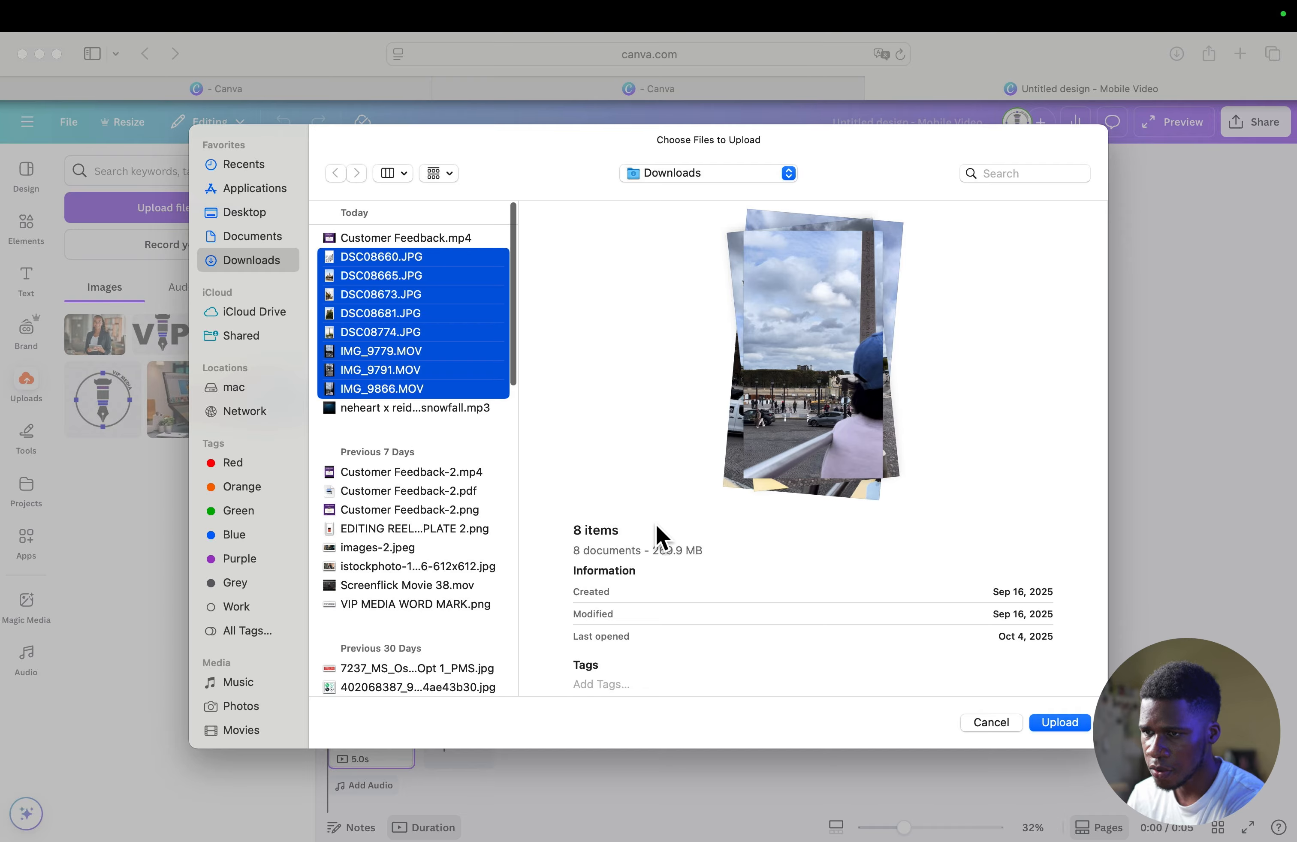
left_click(1066, 724)
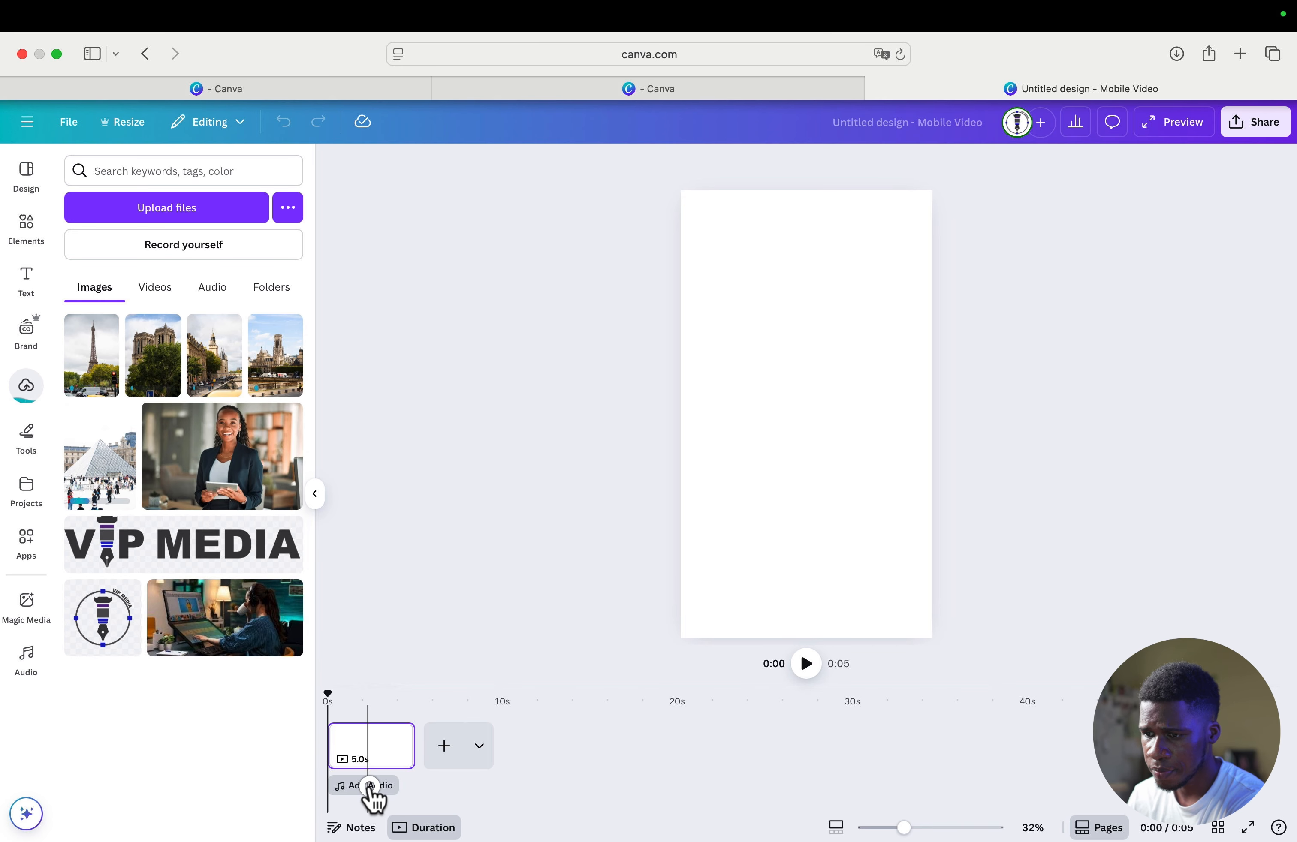
- Browse the audio library's voiceover options and its music categories, from popular and happy to piano, ambient and sad
left_click(370, 787)
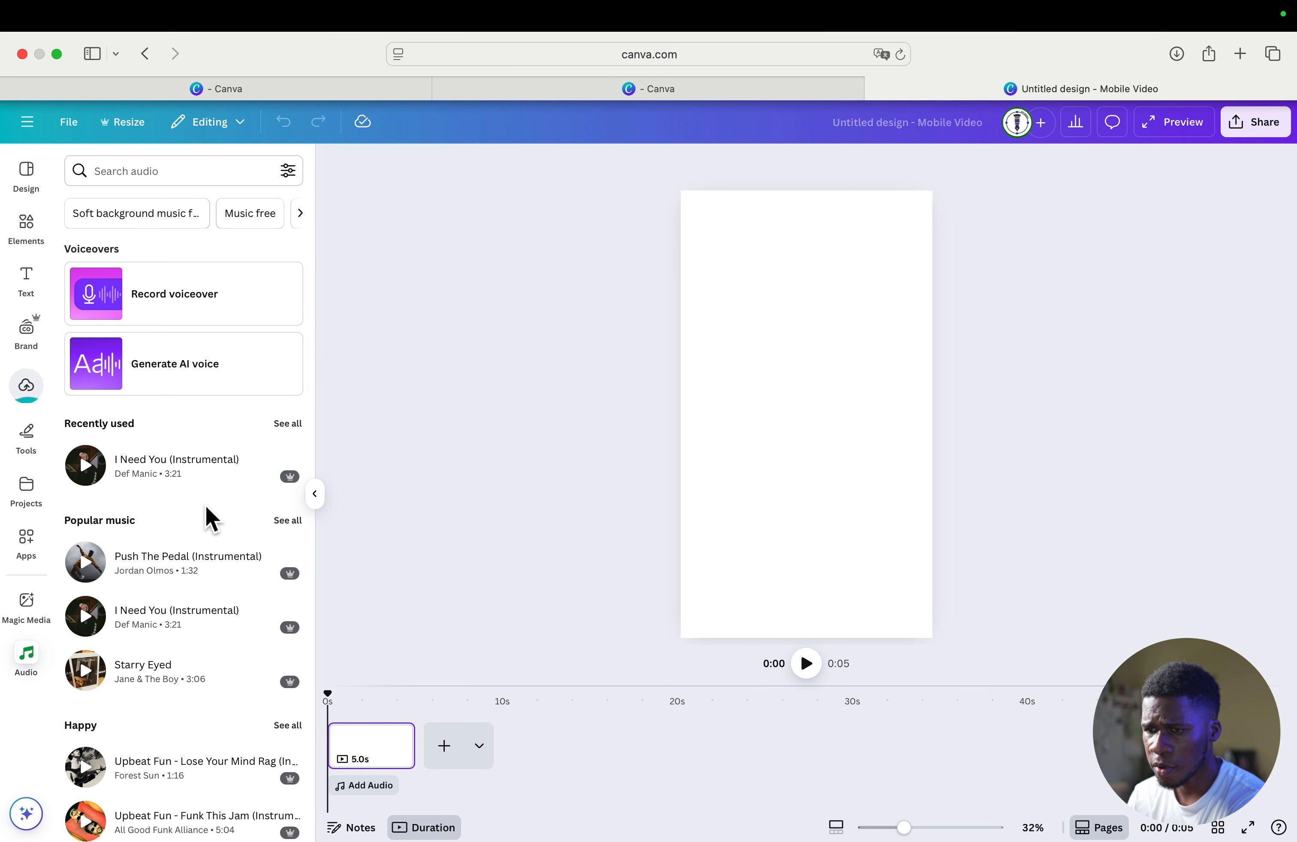
scroll(206, 534, "down", 5)
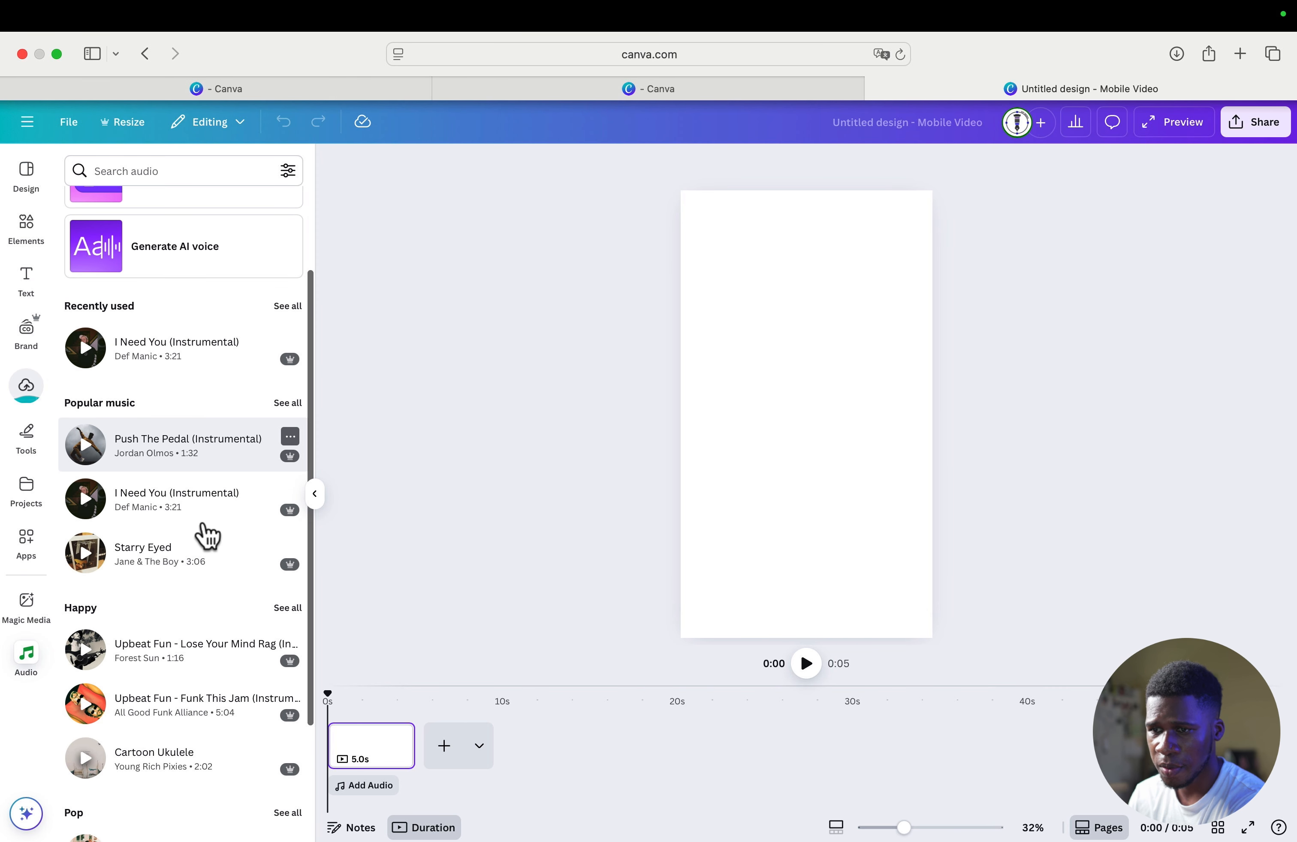
scroll(207, 534, "down", 3)
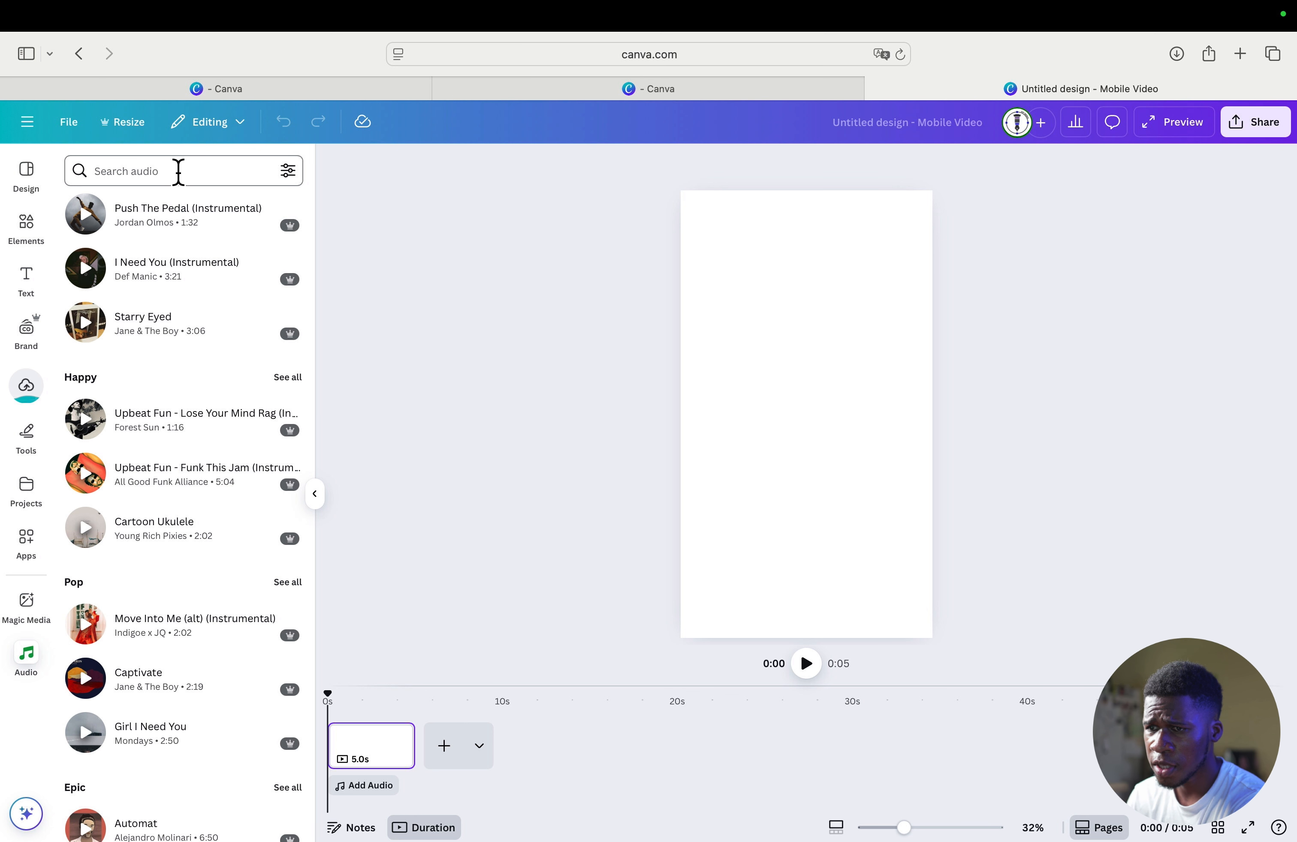
scroll(208, 520, "down", 3)
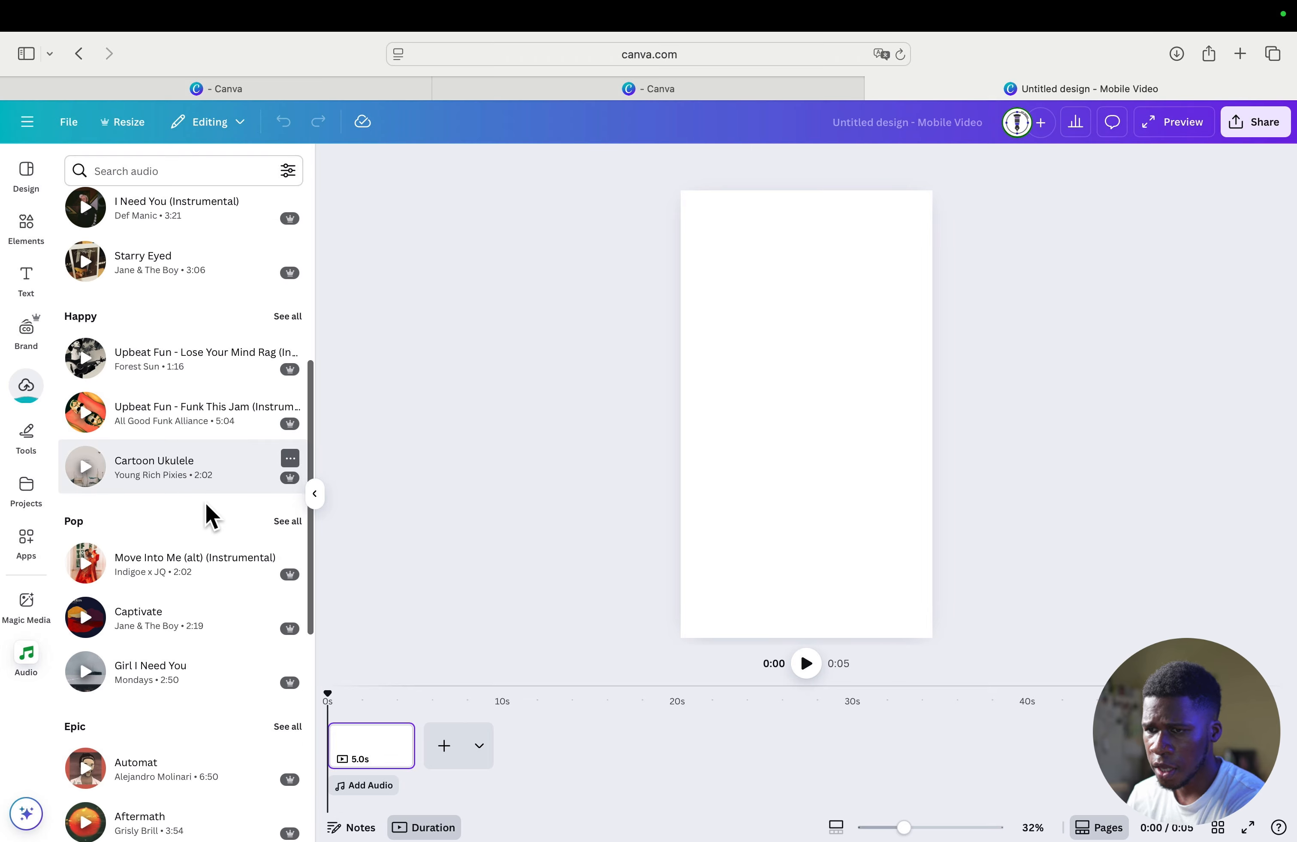
scroll(165, 520, "down", 1)
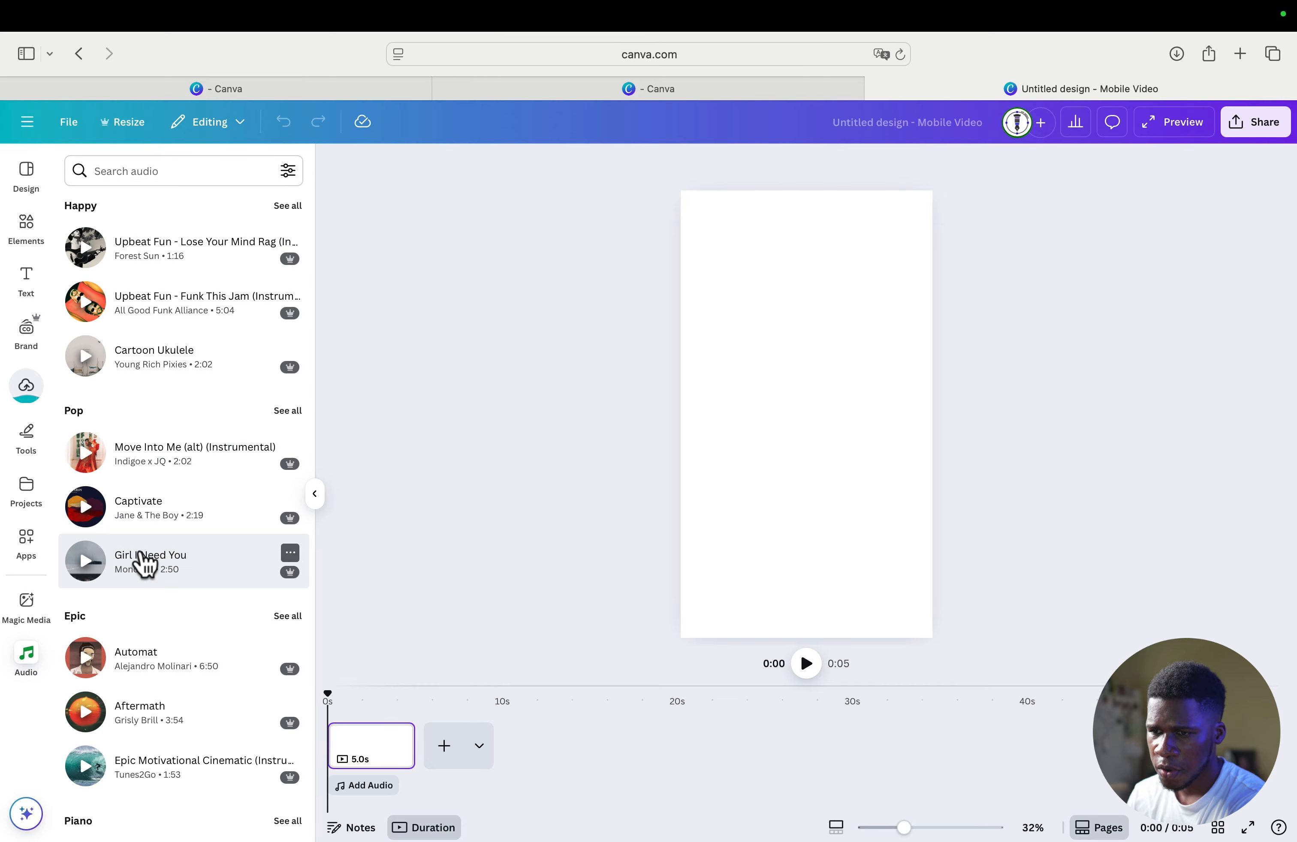
scroll(142, 560, "down", 2)
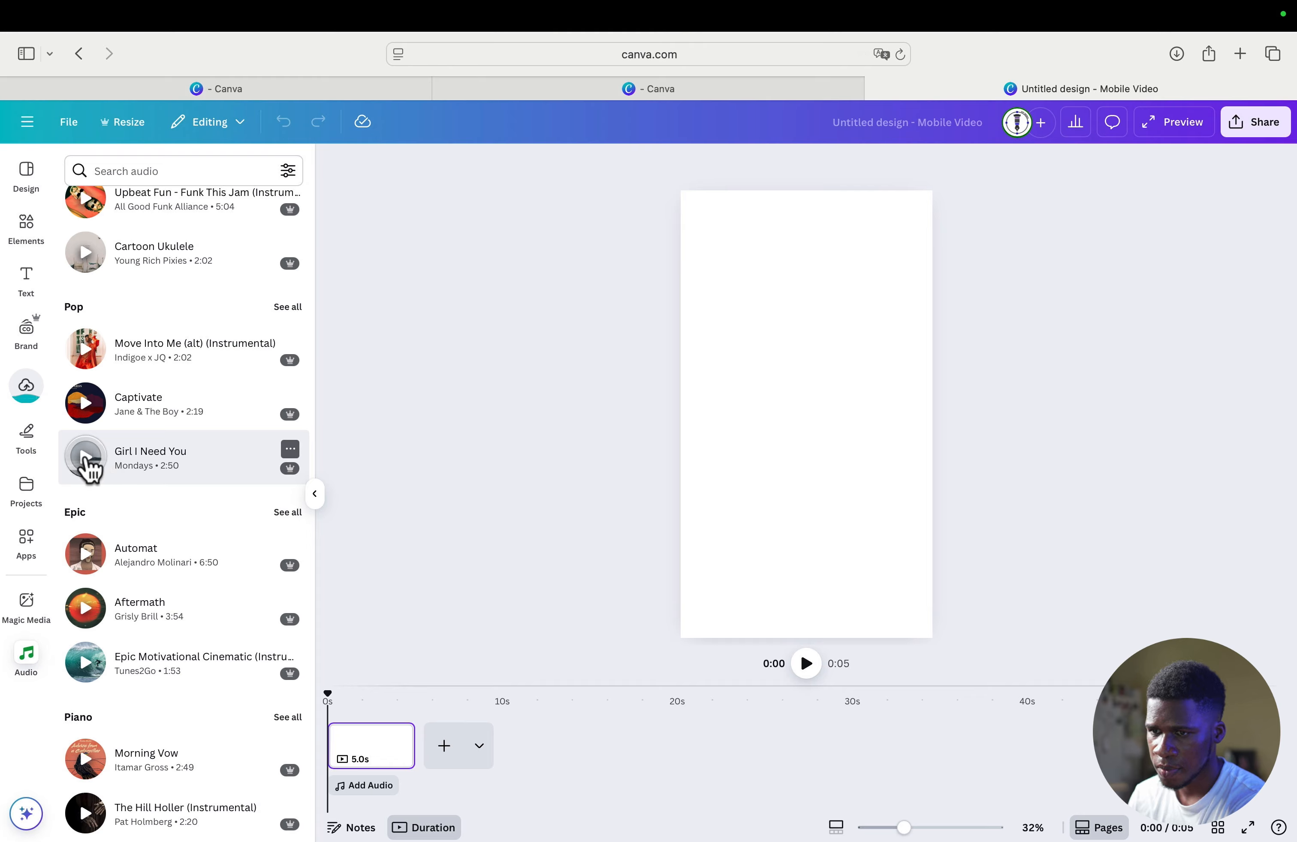
scroll(128, 463, "up", 10)
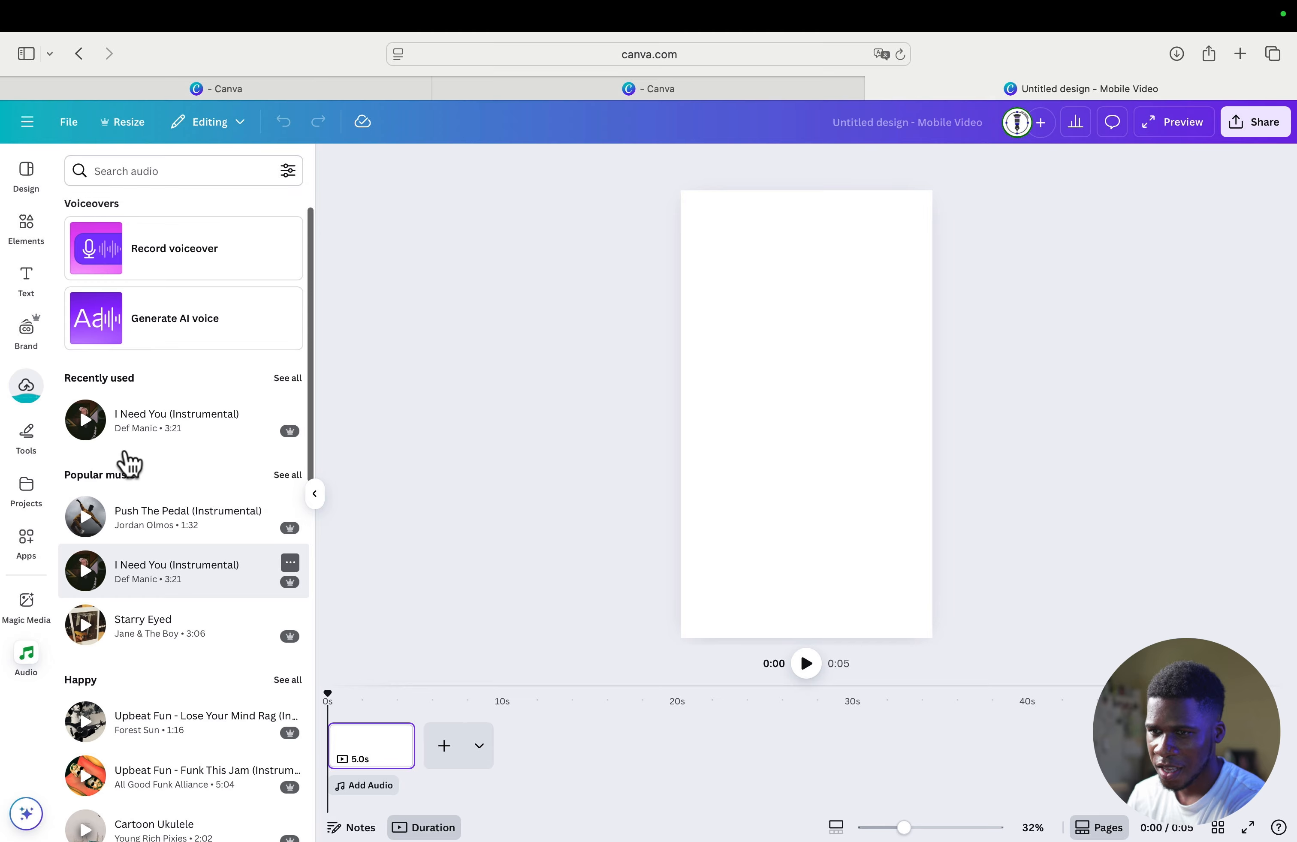
scroll(164, 476, "down", 10)
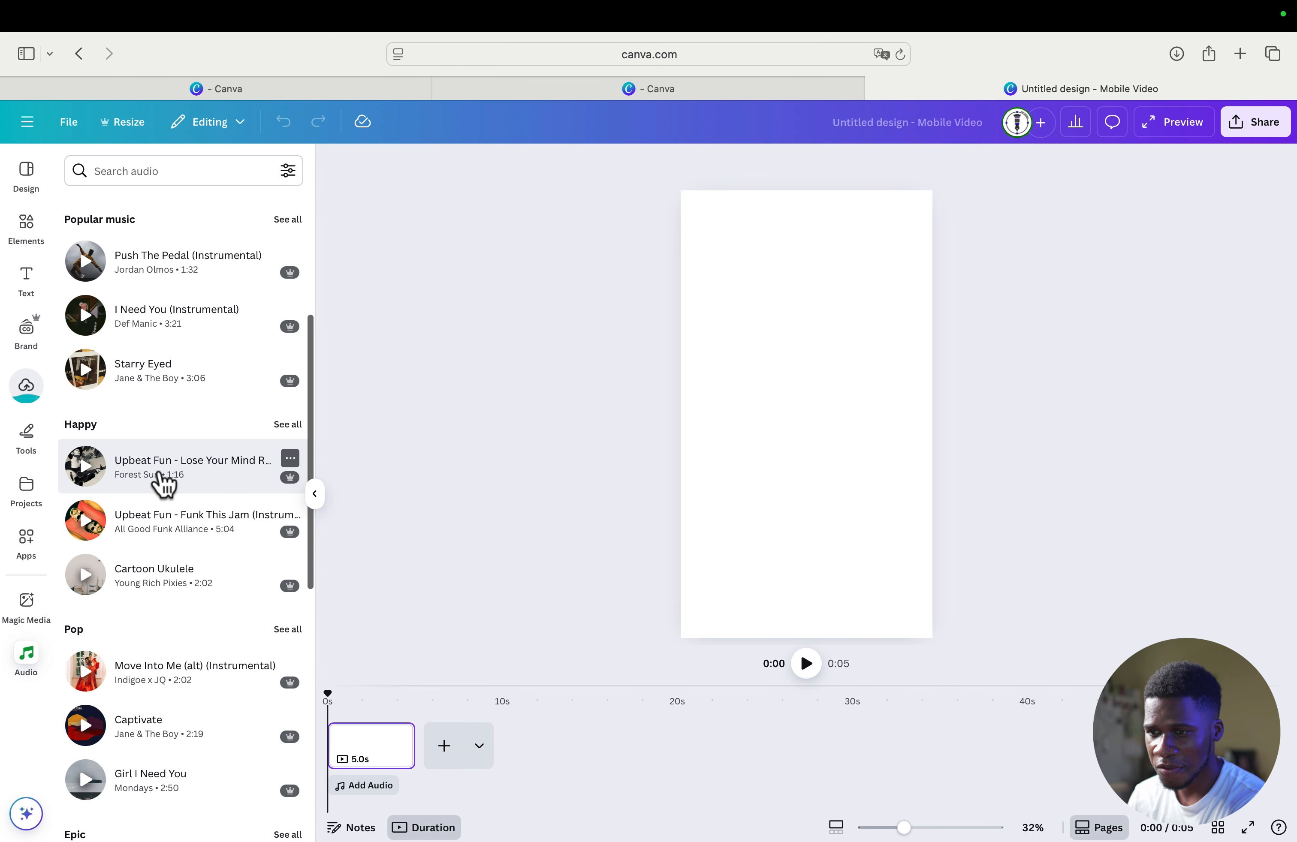
scroll(172, 526, "down", 10)
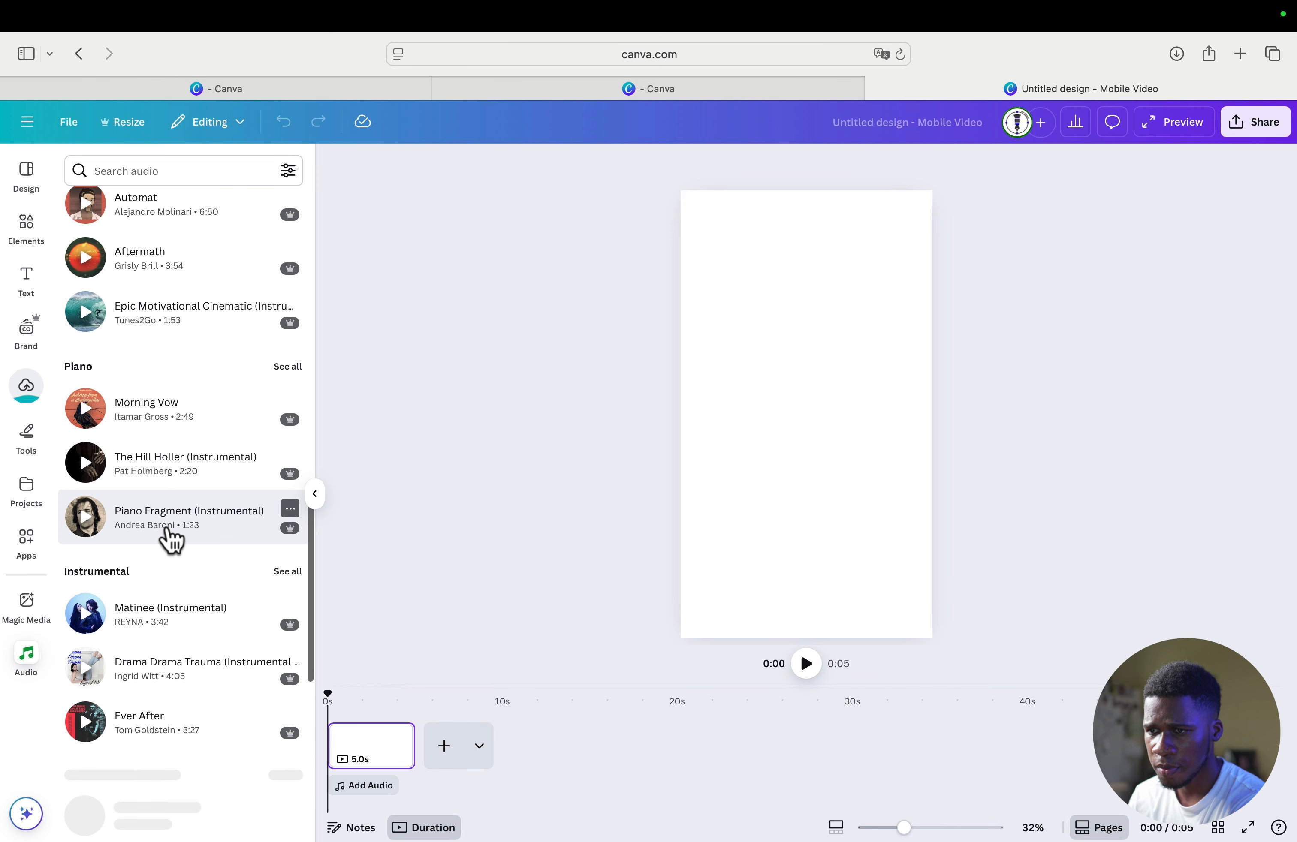
scroll(167, 528, "down", 5)
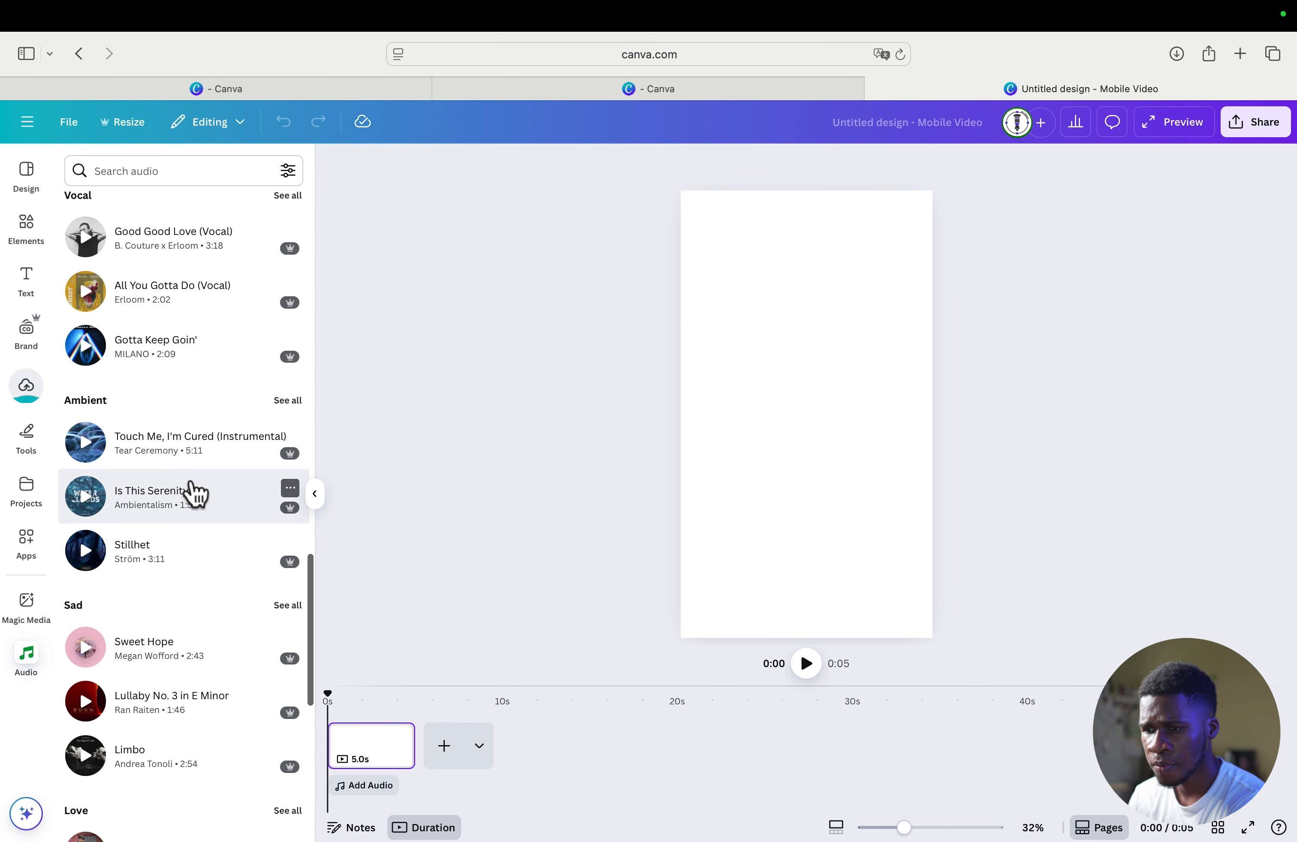
scroll(194, 494, "up", 10)
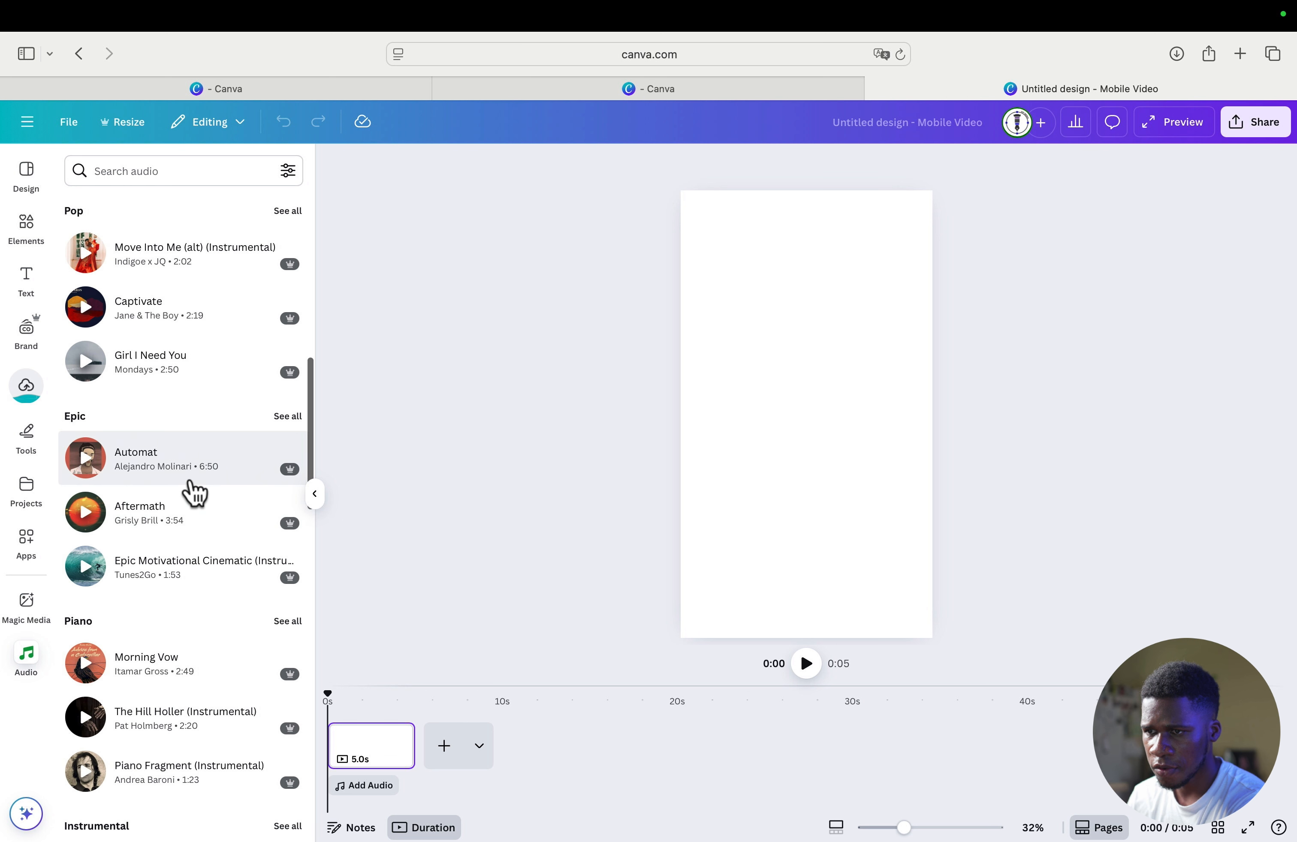
scroll(194, 494, "up", 10)
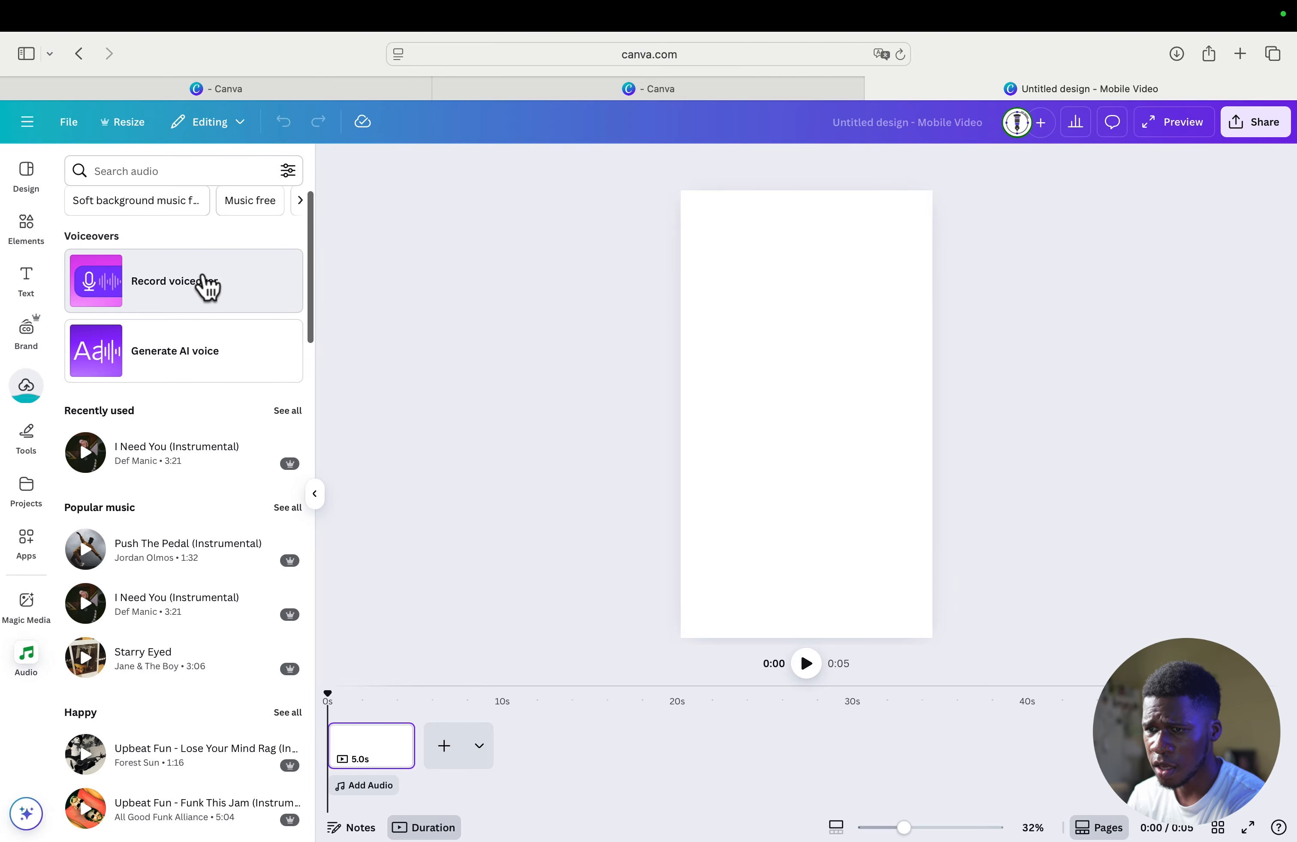
- Record a voiceover of about 12 seconds with microphone access allowed, and play it back from the start
left_click(176, 290)
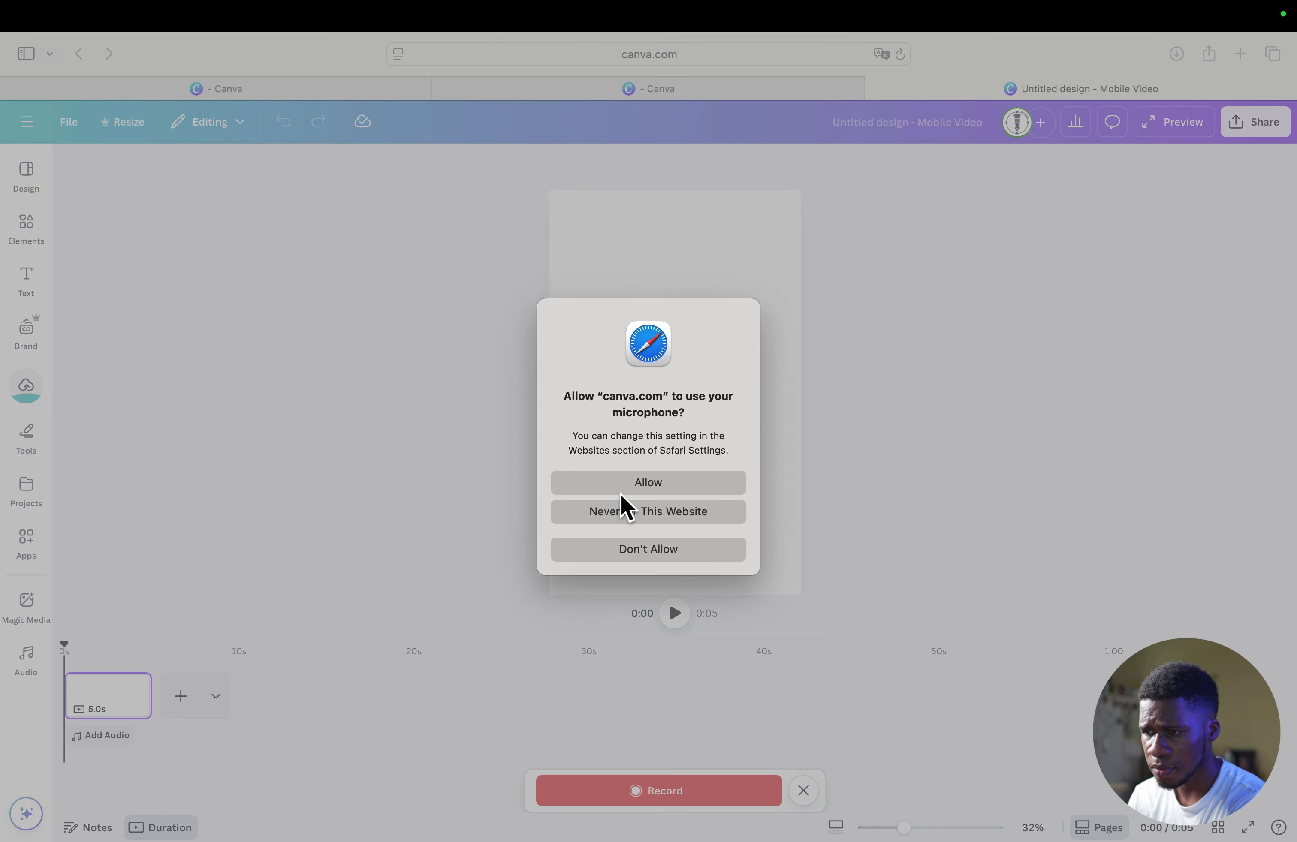
left_click(666, 481)
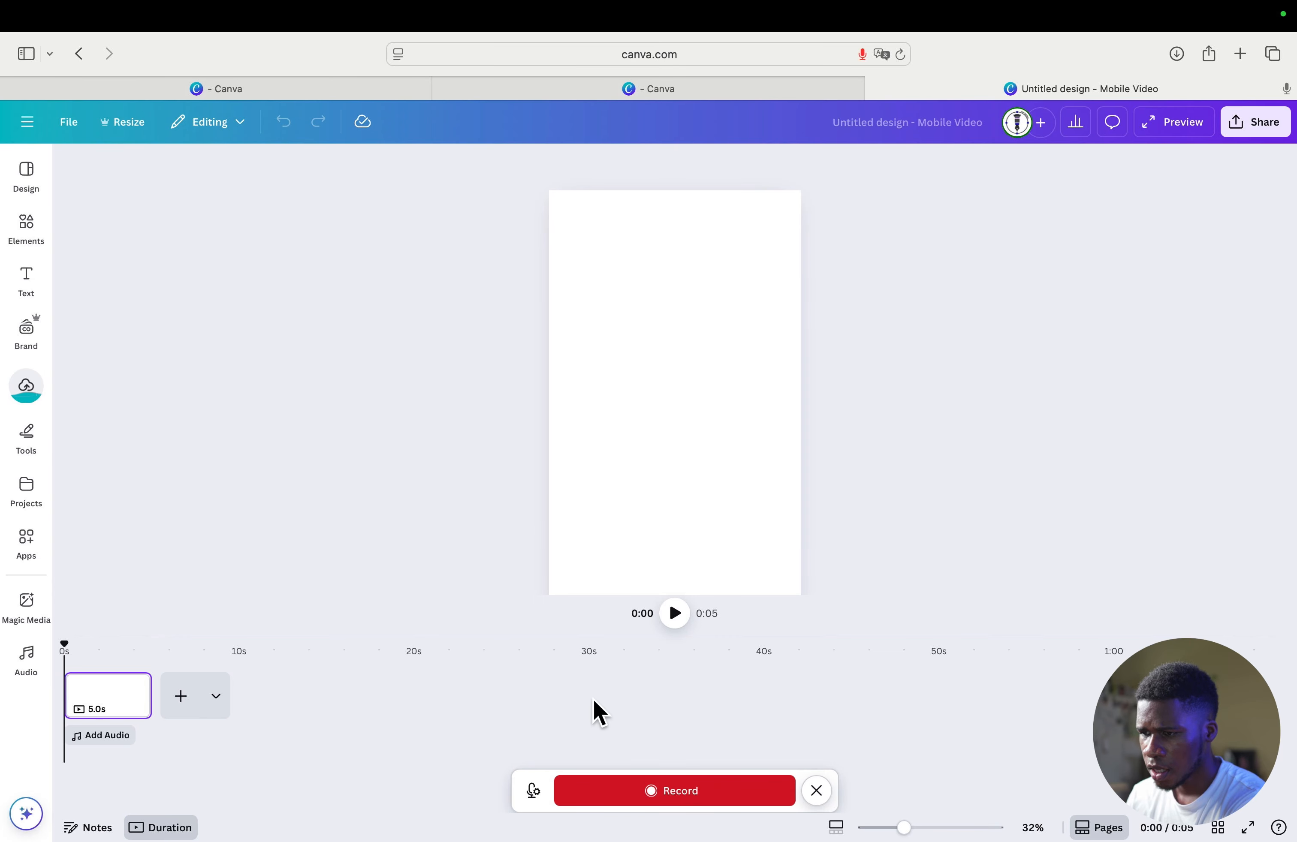
left_click(640, 793)
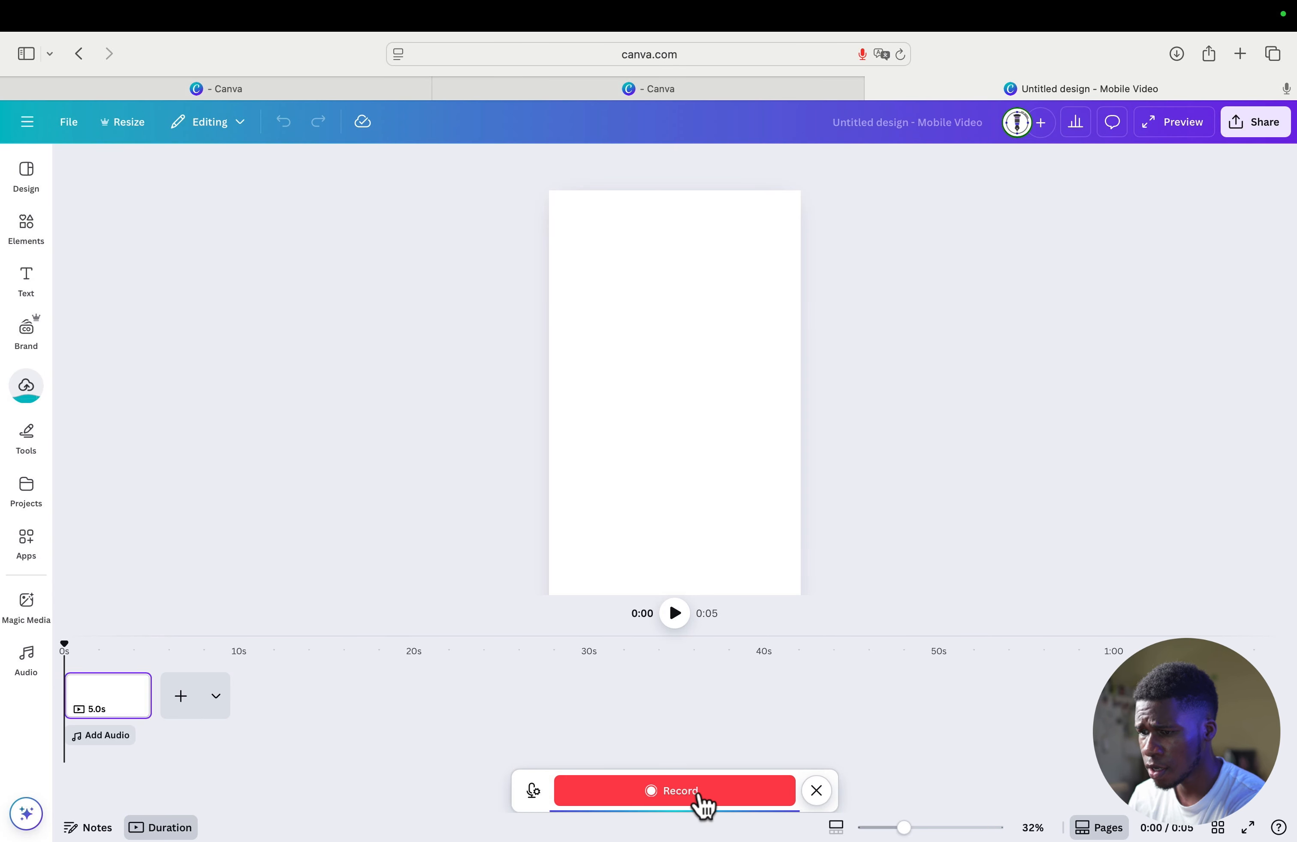
left_click(700, 796)
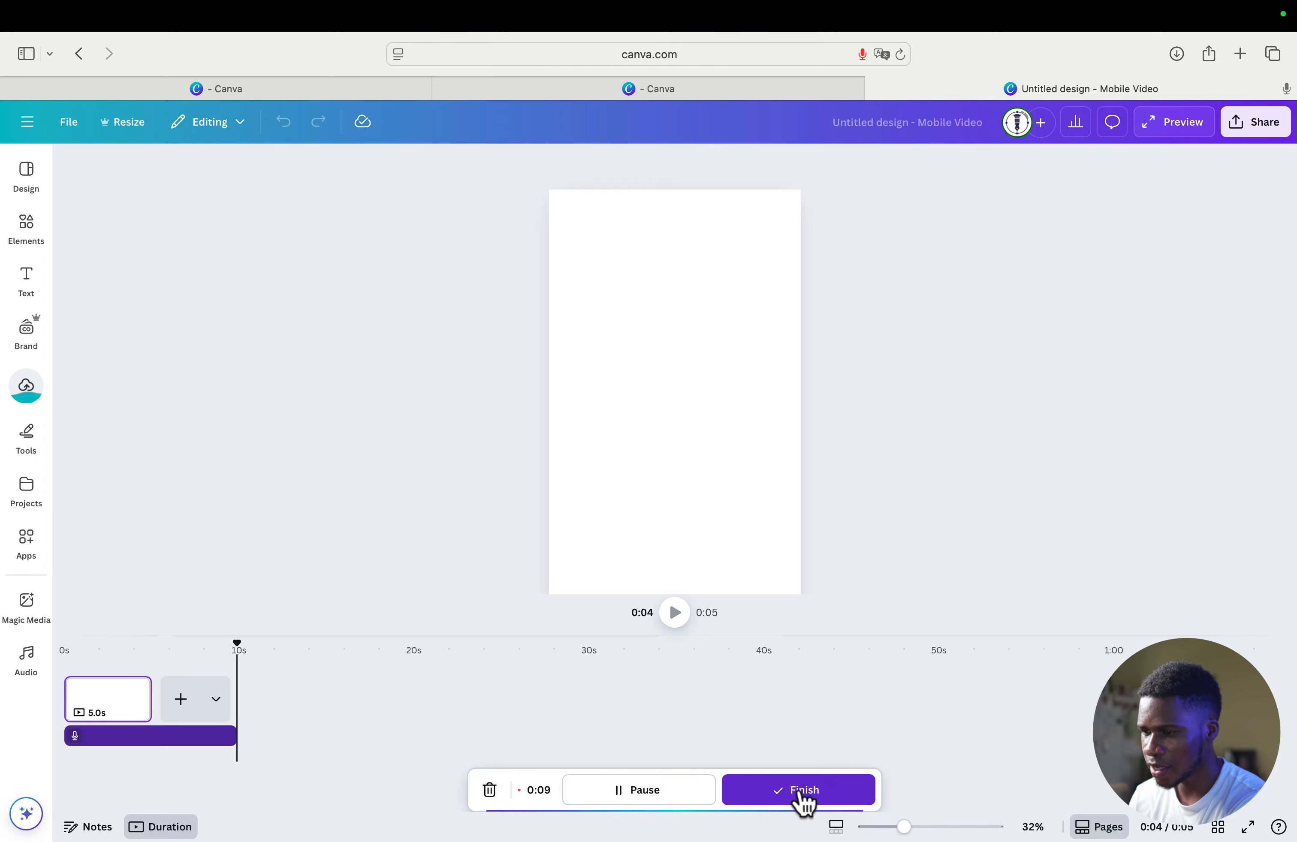
left_click(829, 797)
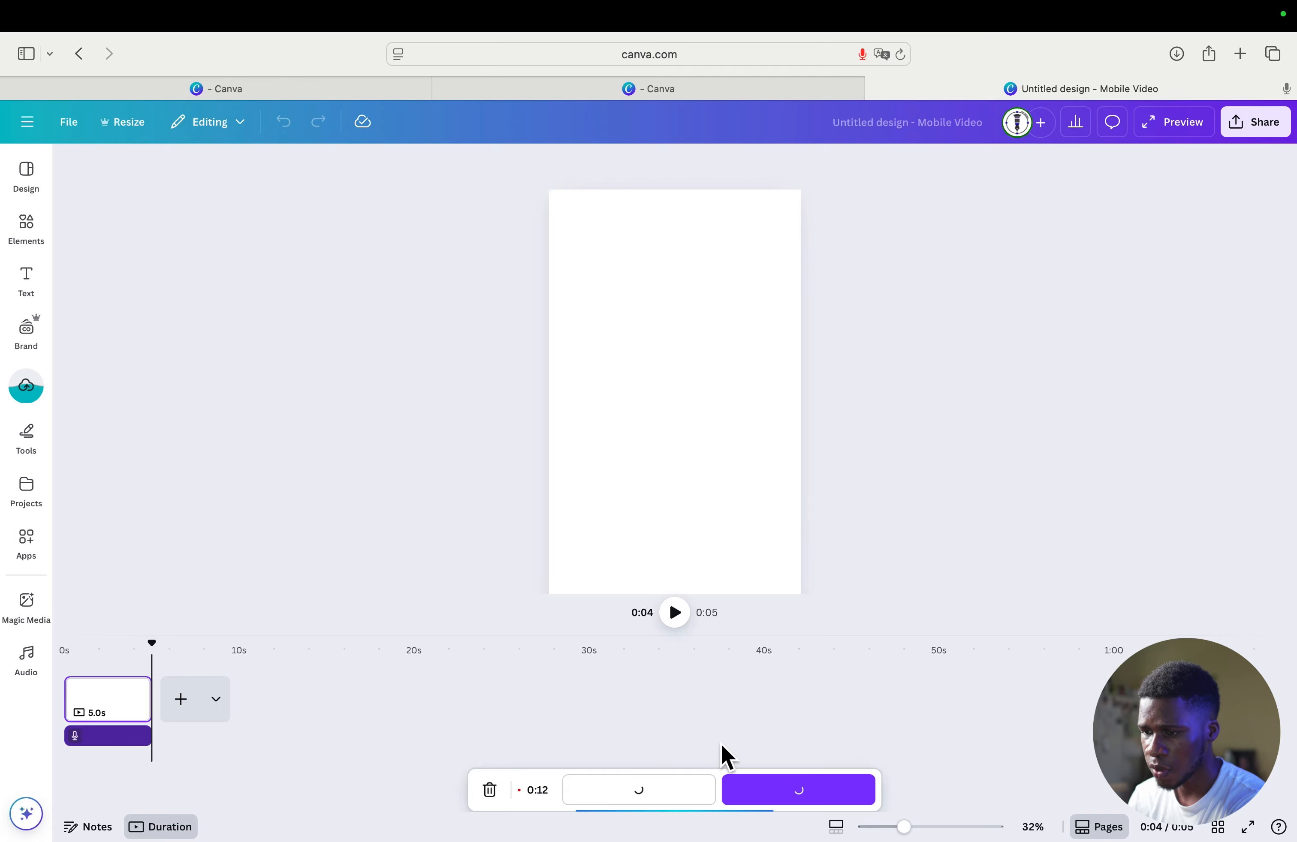
left_click(732, 788)
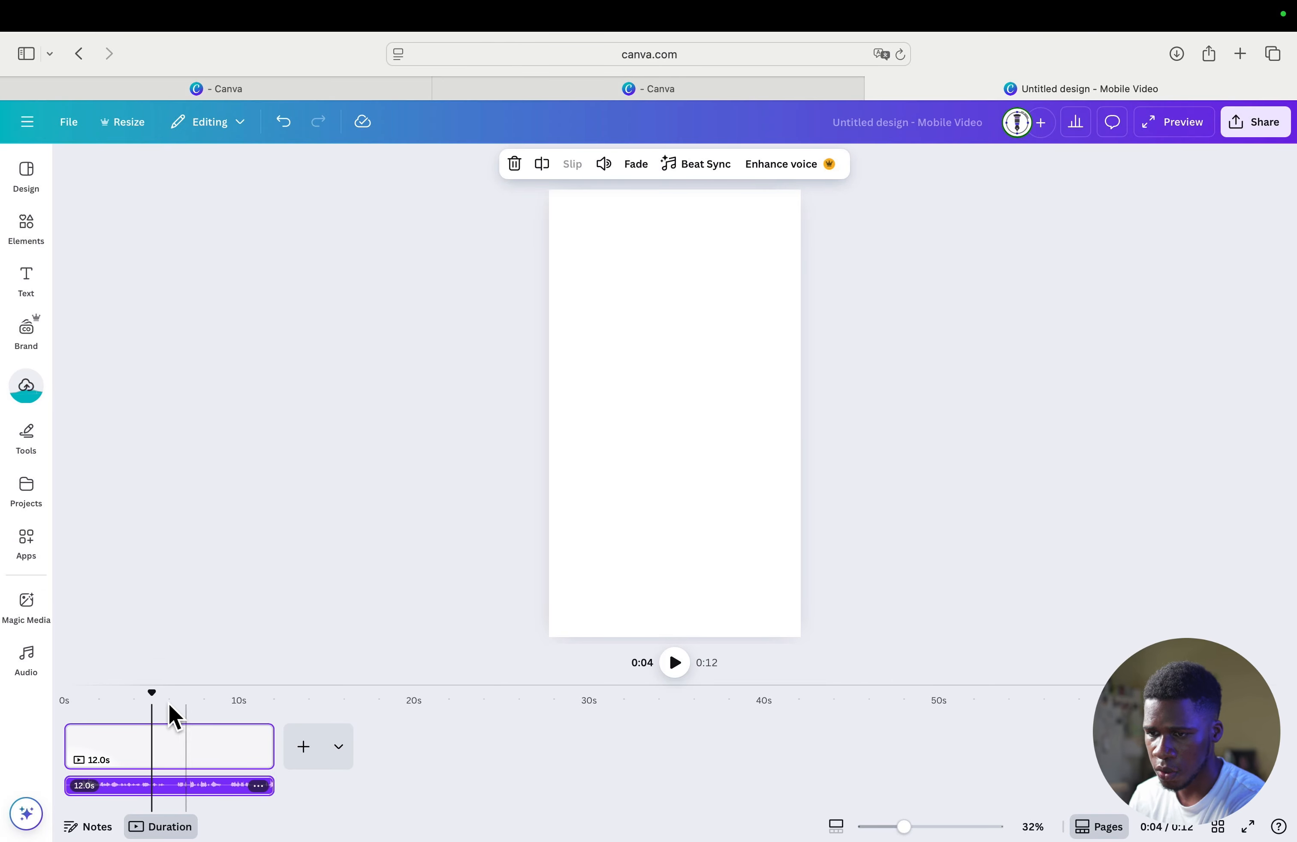
left_click_drag(155, 697, 52, 697)
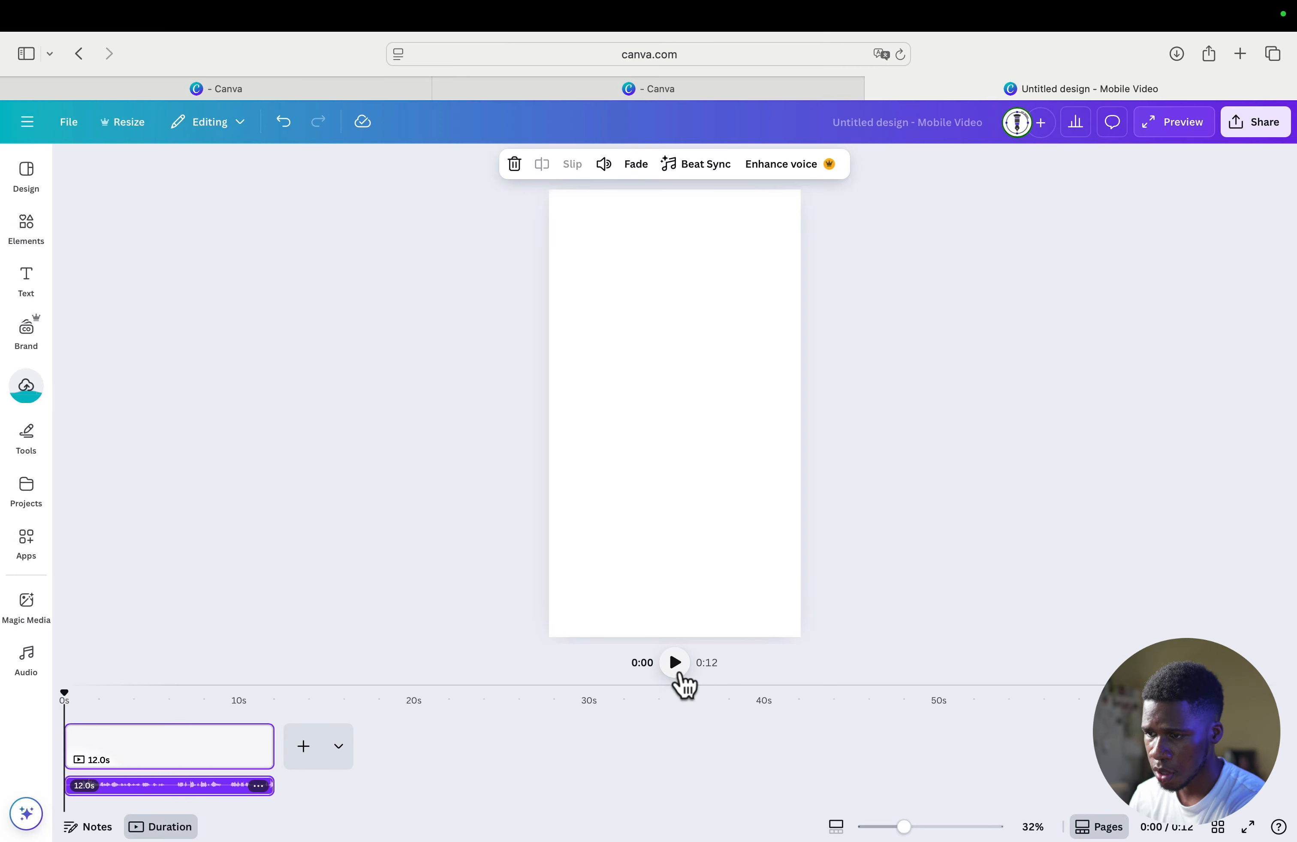
left_click(675, 669)
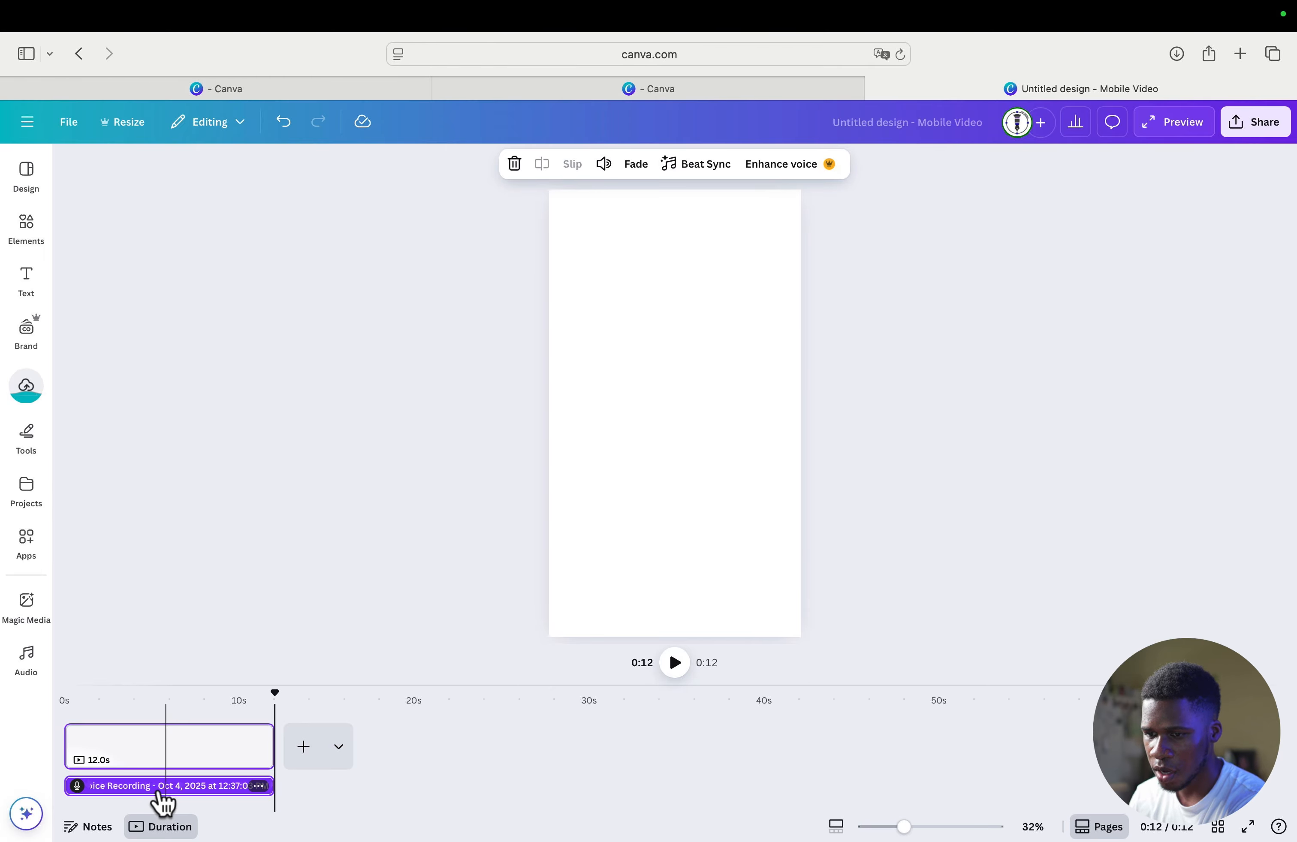
- Delete the recorded voiceover track from the timeline
left_click(255, 793)
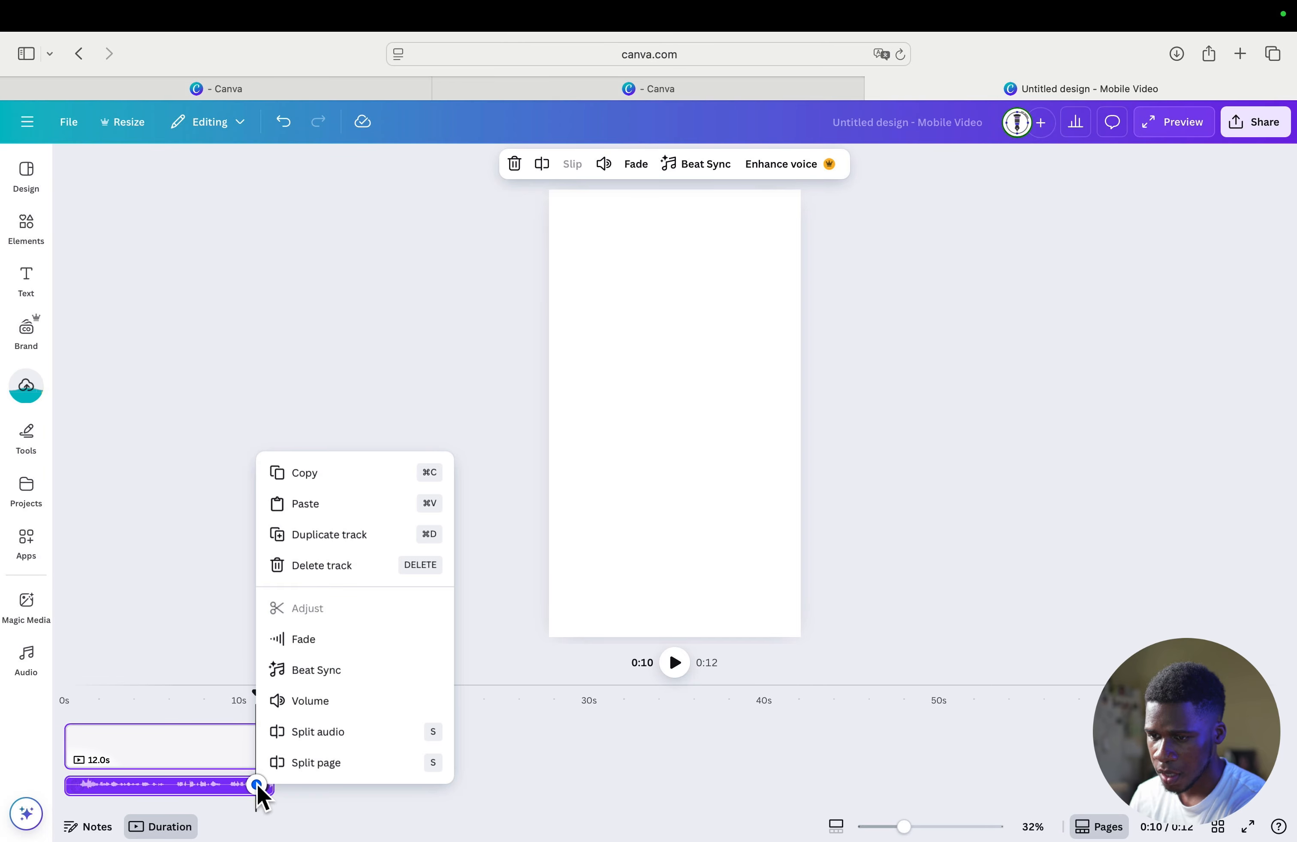
left_click(258, 787)
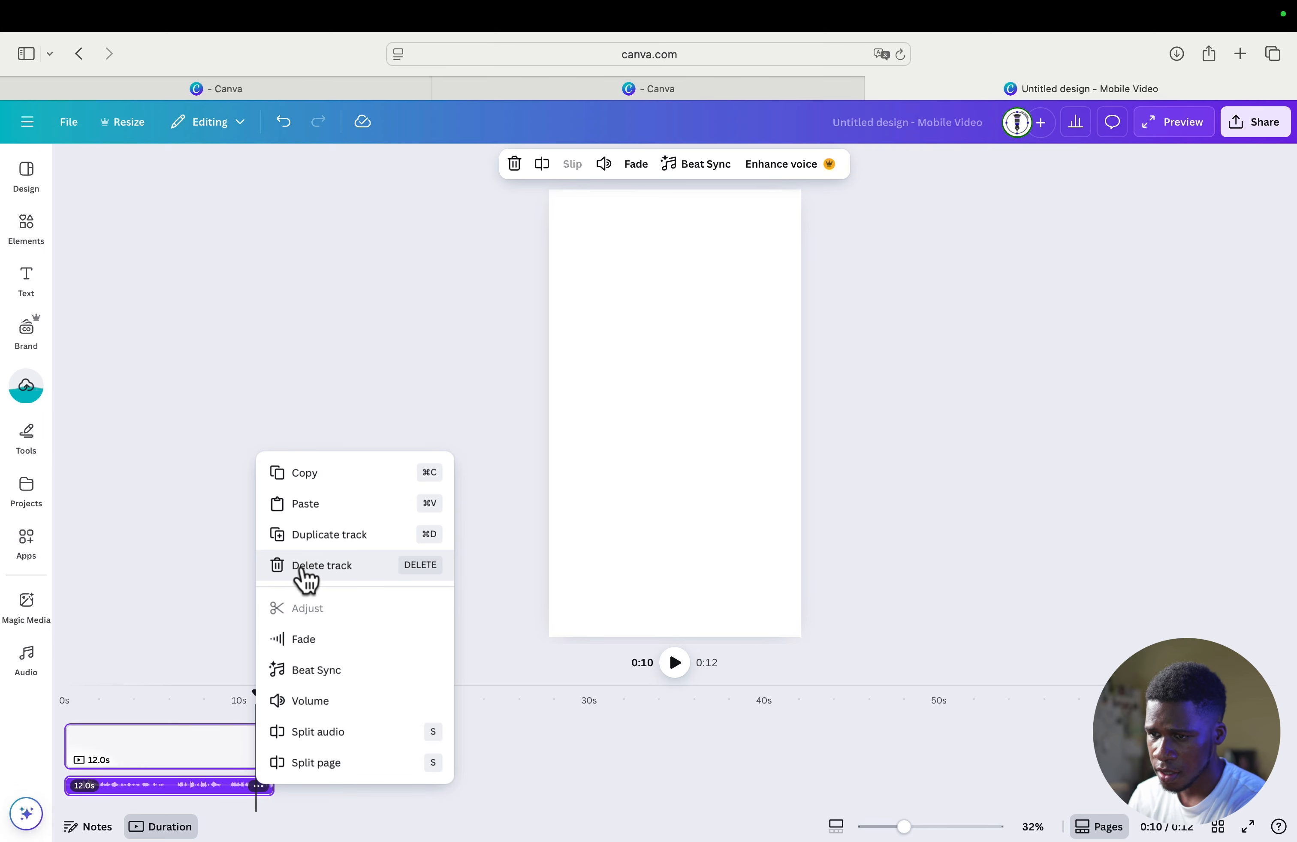
left_click(341, 572)
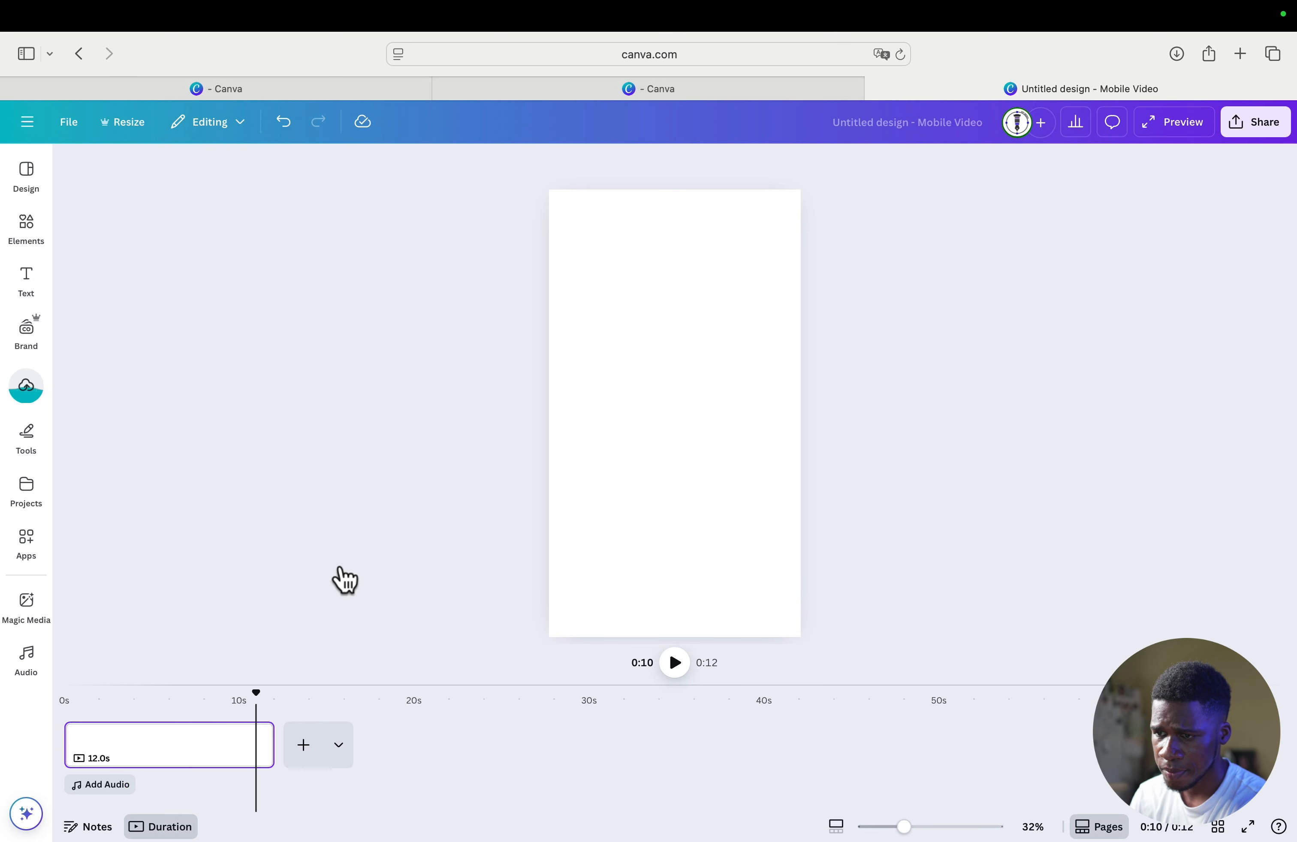
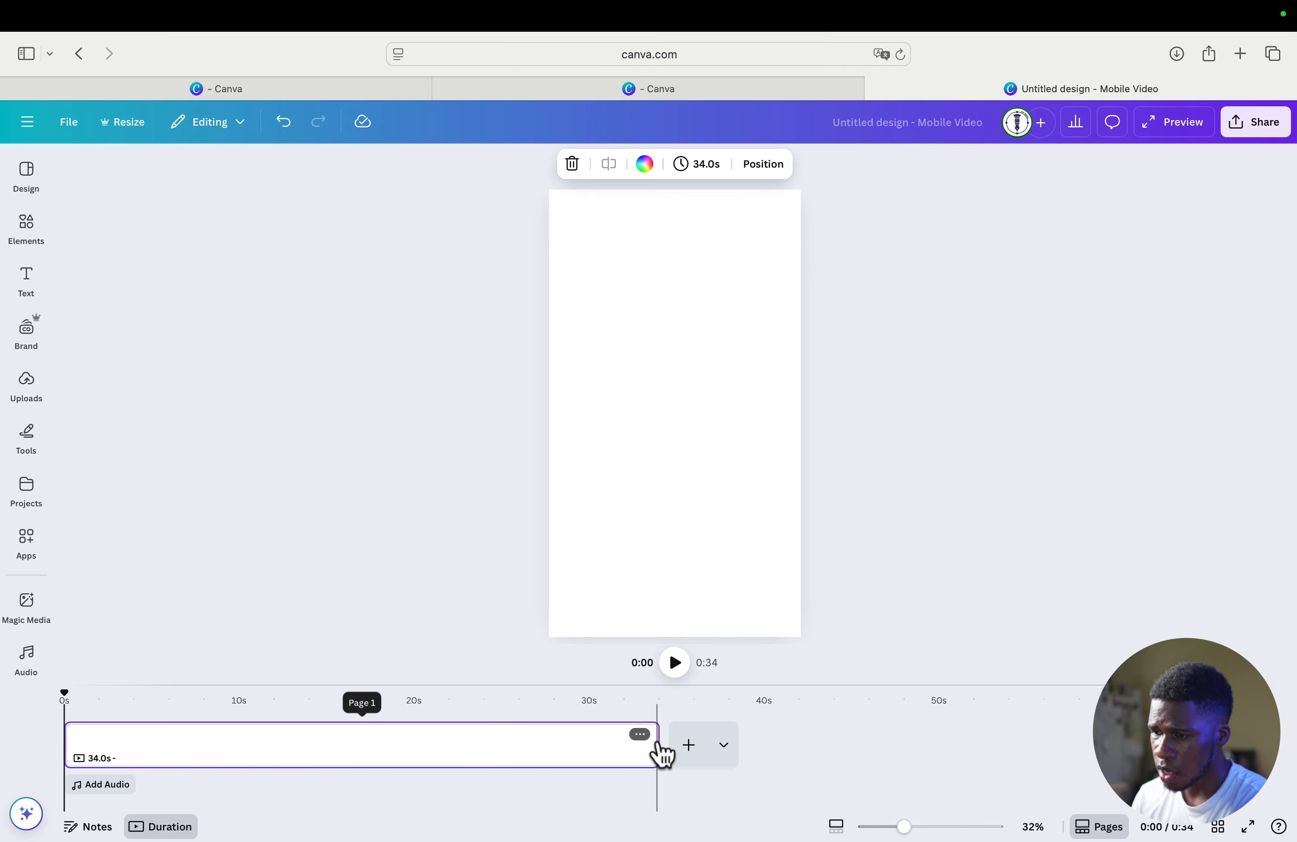
- Shorten the blank page to 10.0 seconds and add the uploaded Eiffel Tower photo to it
left_click_drag(657, 744, 236, 757)
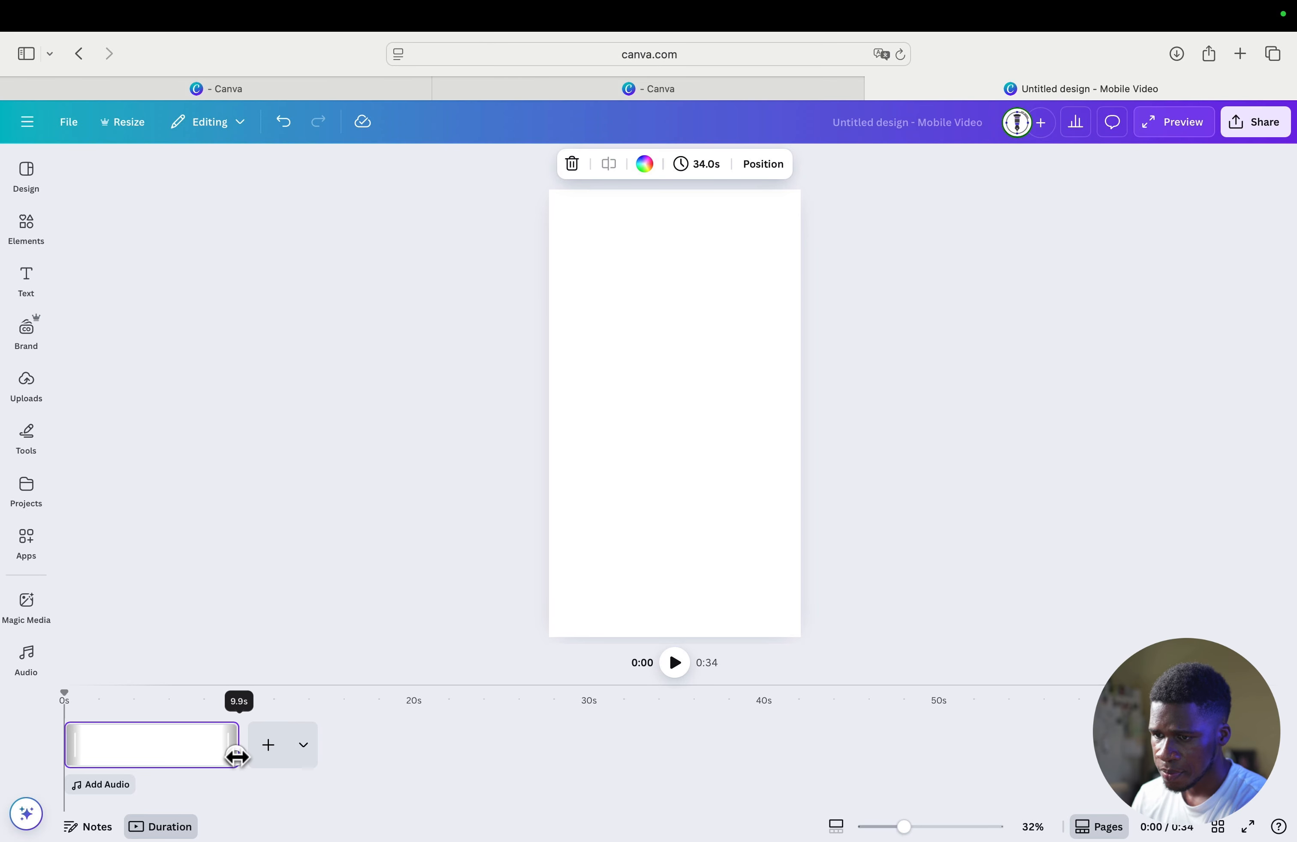
left_click_drag(239, 755, 239, 757)
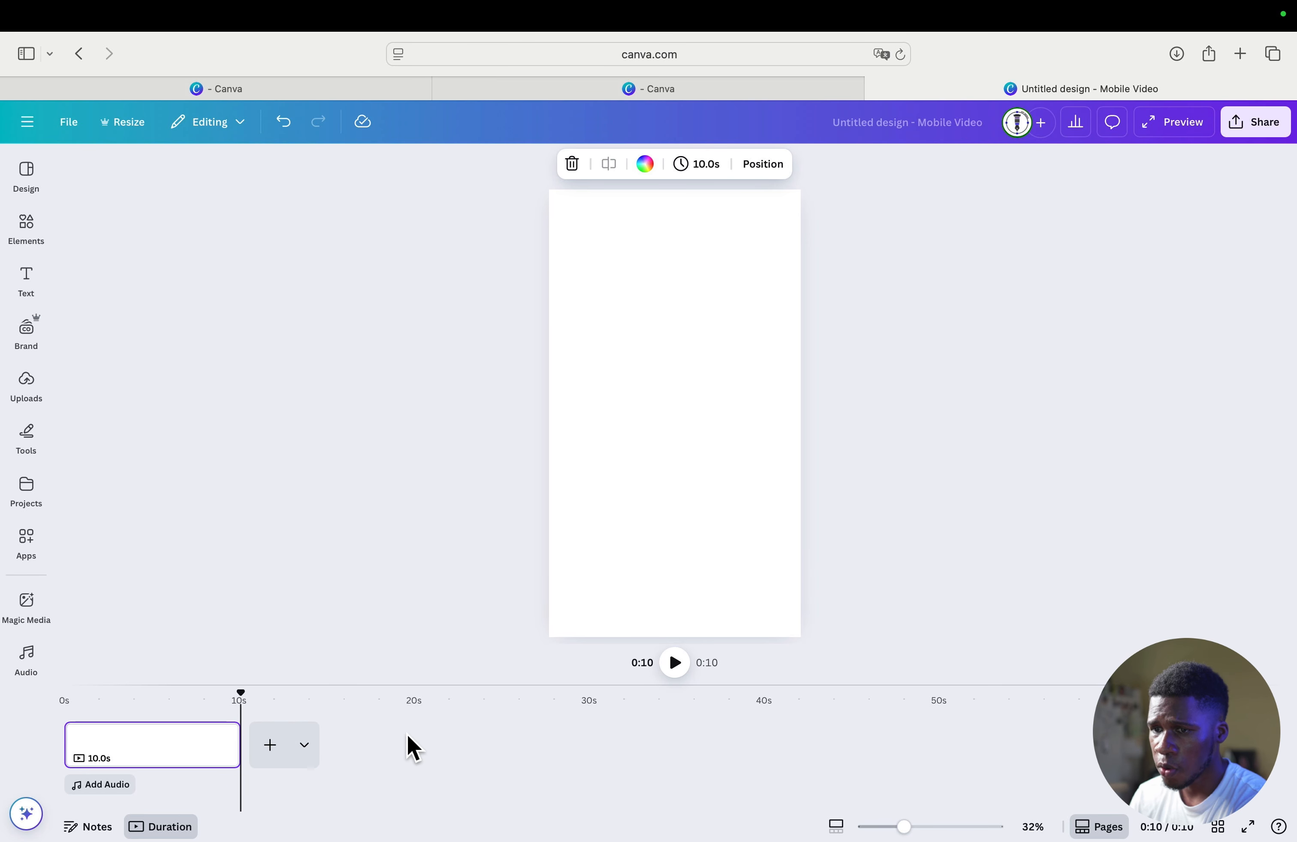
left_click(28, 386)
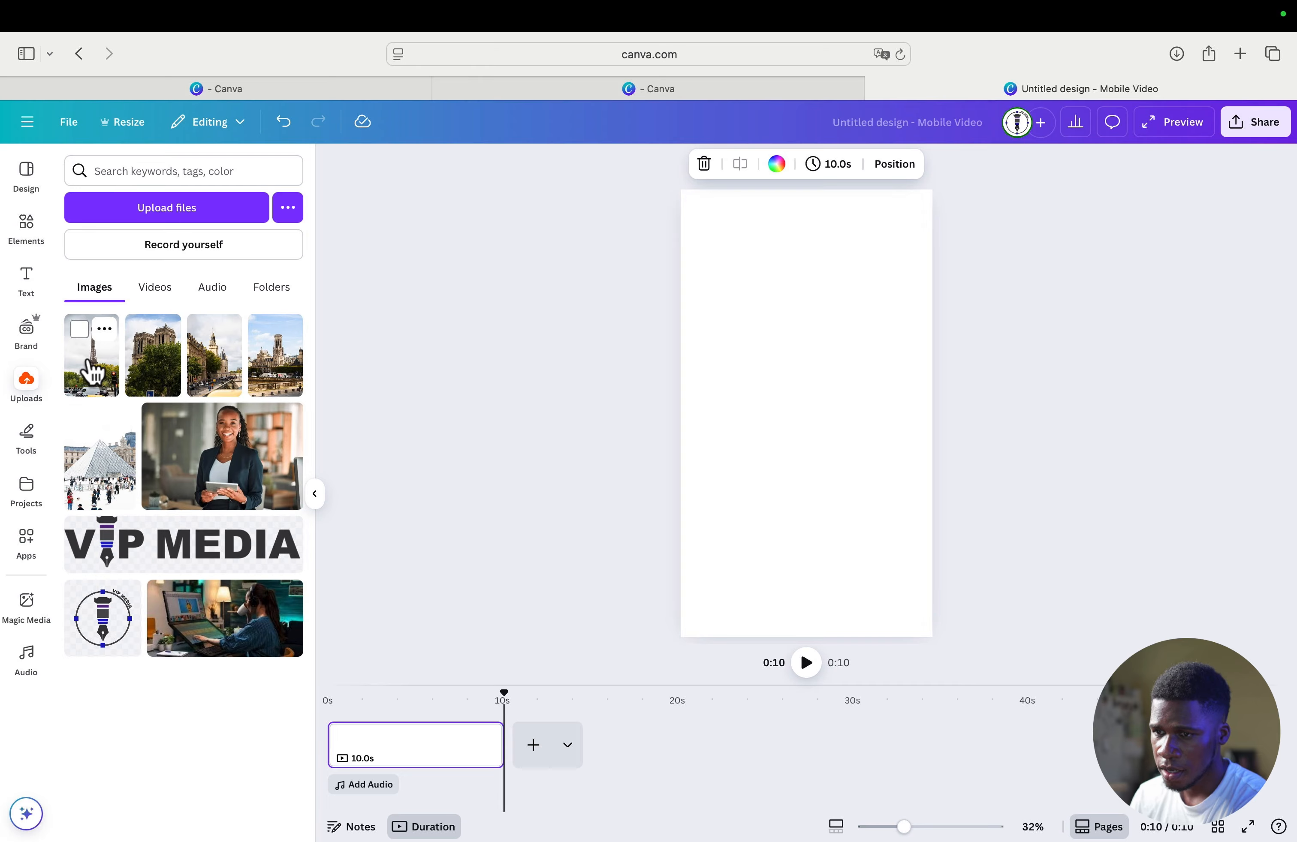
left_click(93, 372)
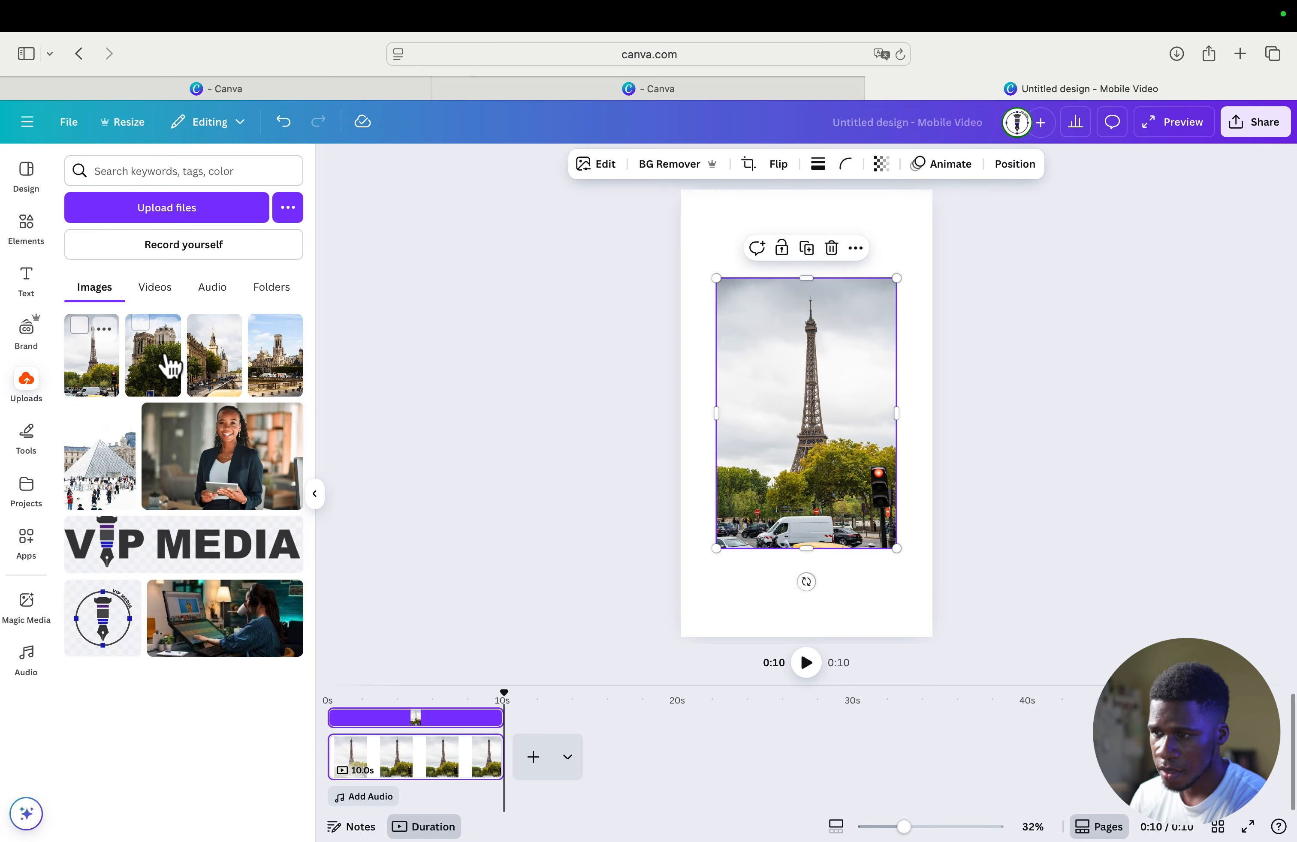
left_click(154, 290)
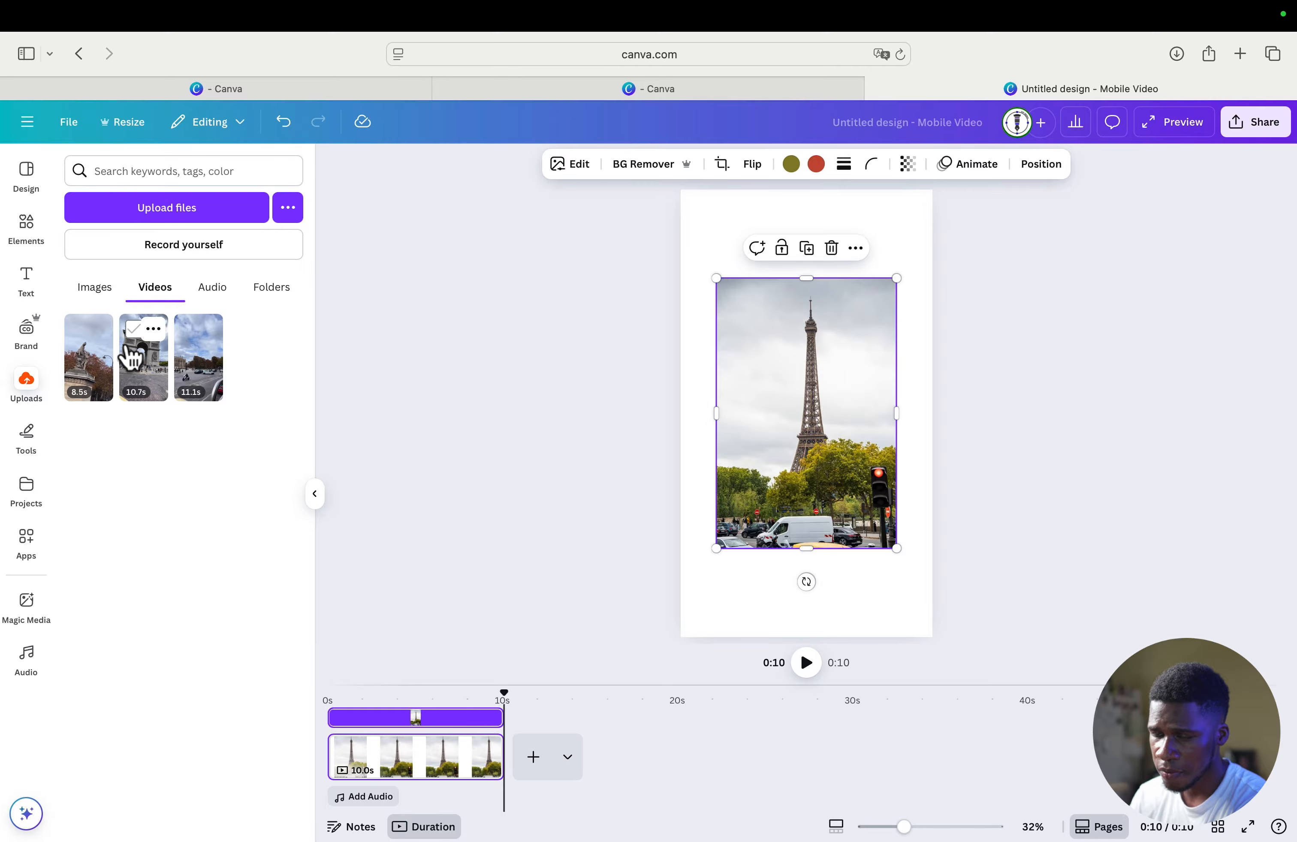
left_click(87, 366)
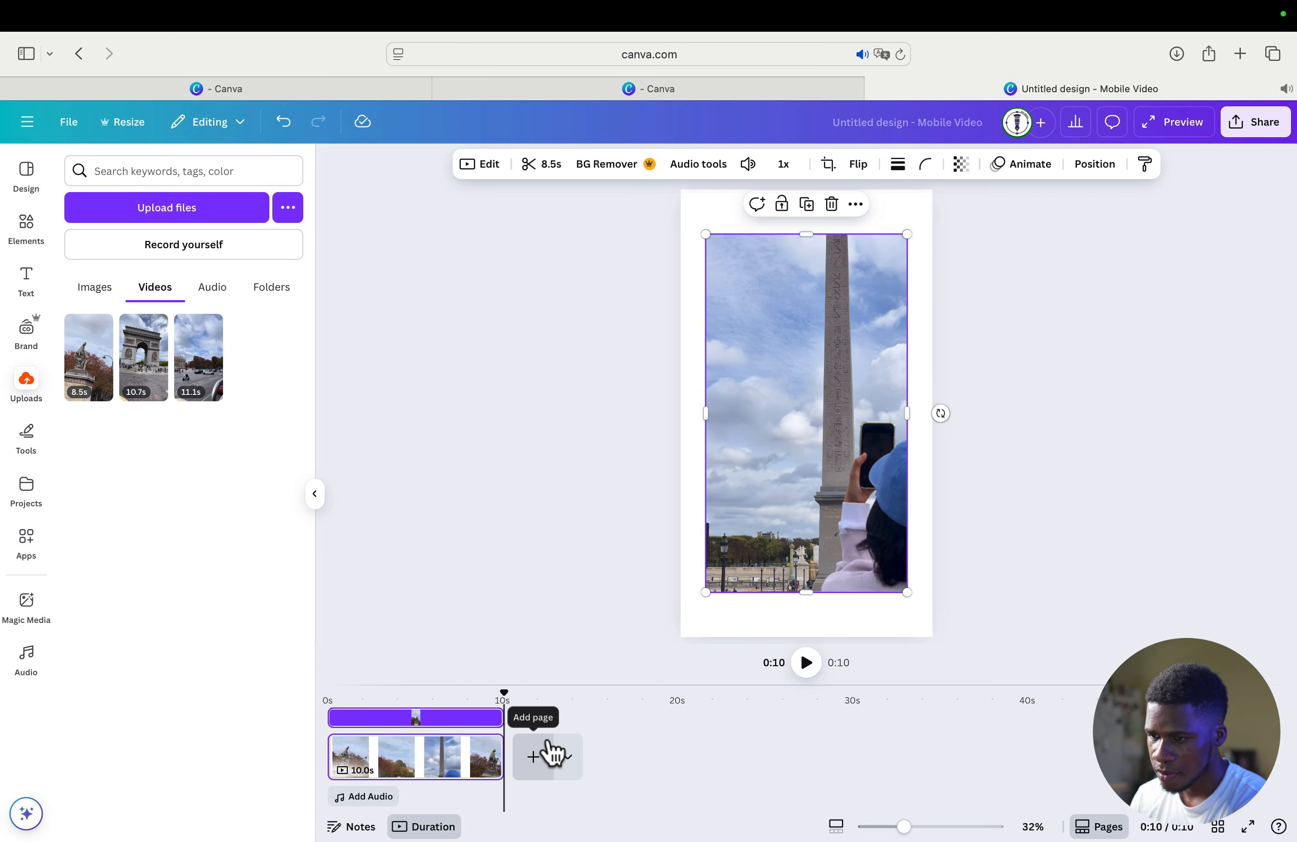
left_click_drag(790, 687, 791, 590)
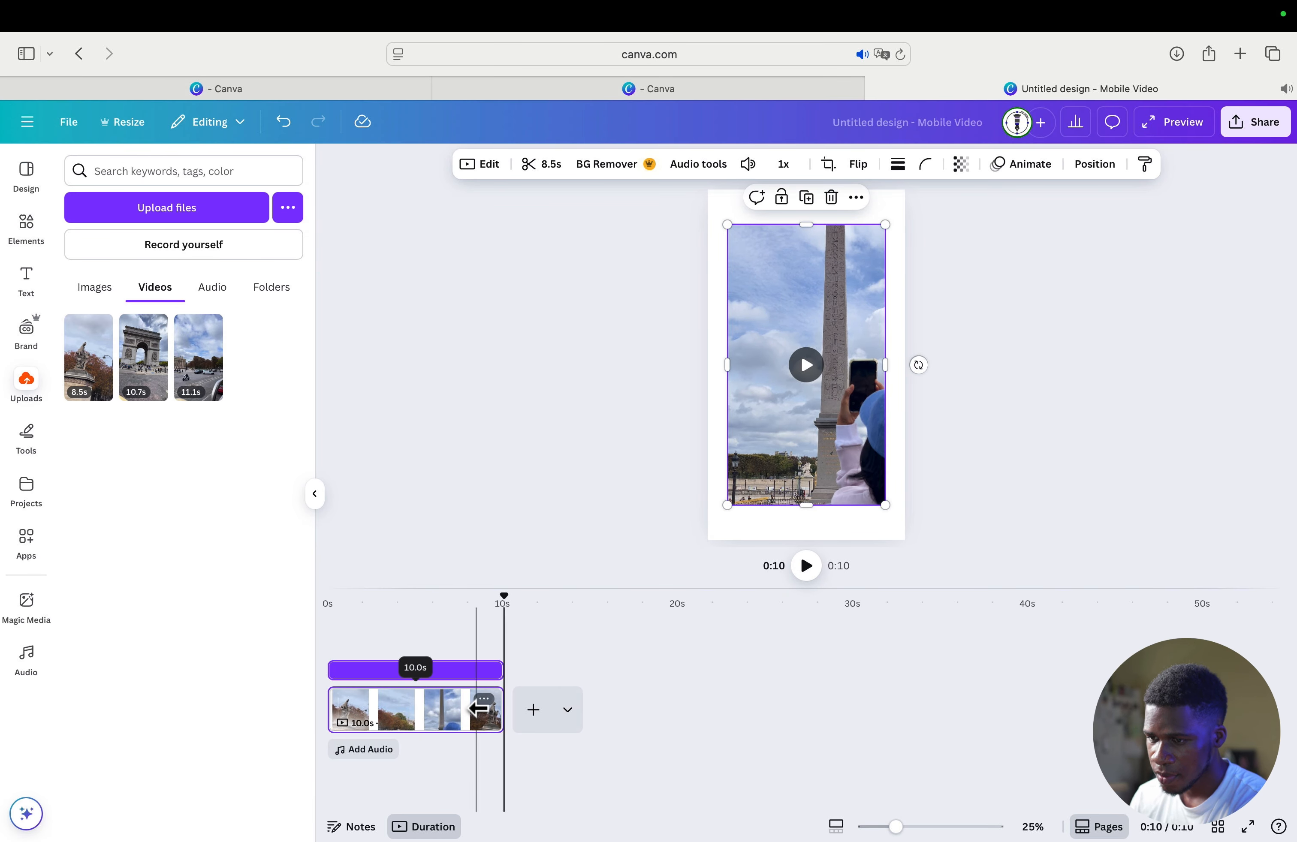
left_click(633, 688)
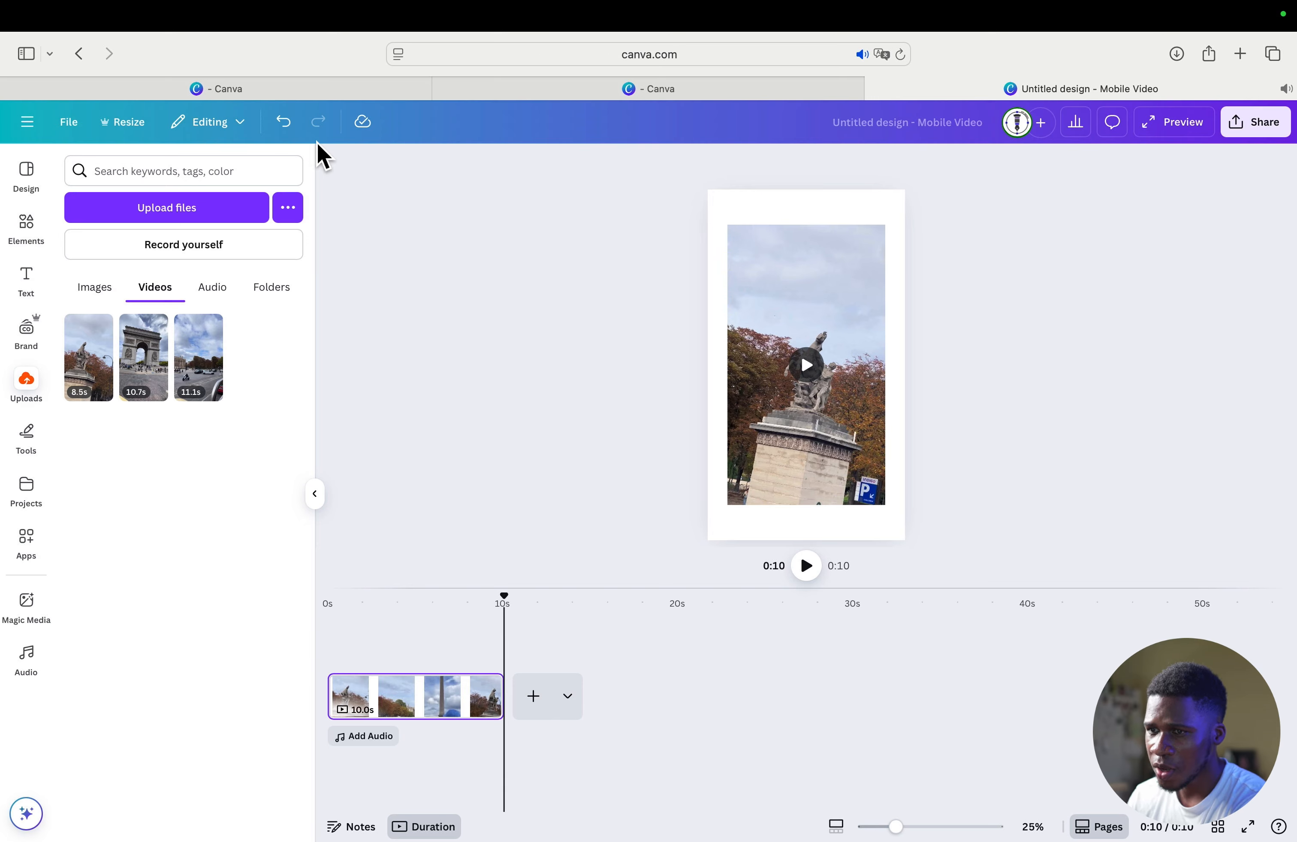
left_click(280, 127)
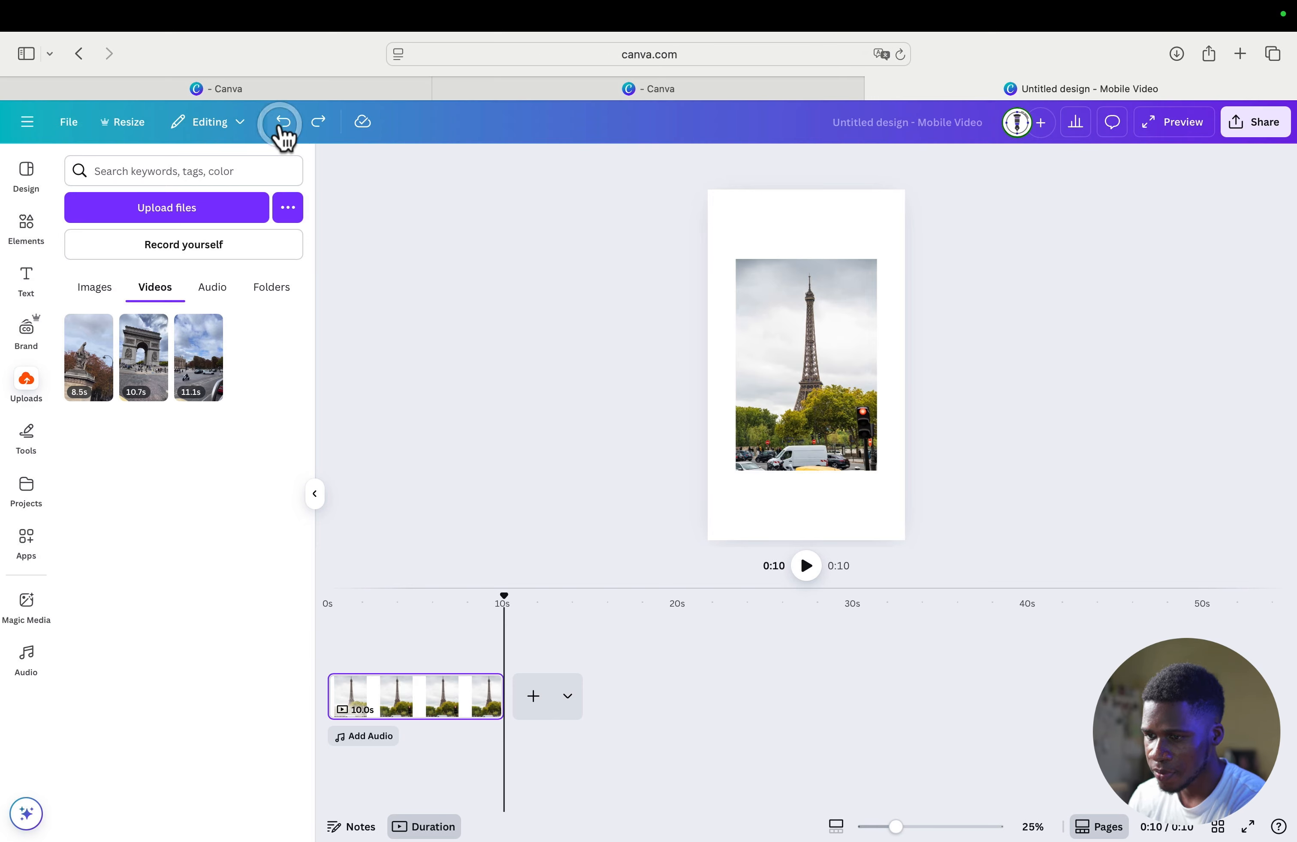
- Add a second page with the uploaded 8.5-second statue video and lower that clip's volume
left_click(533, 705)
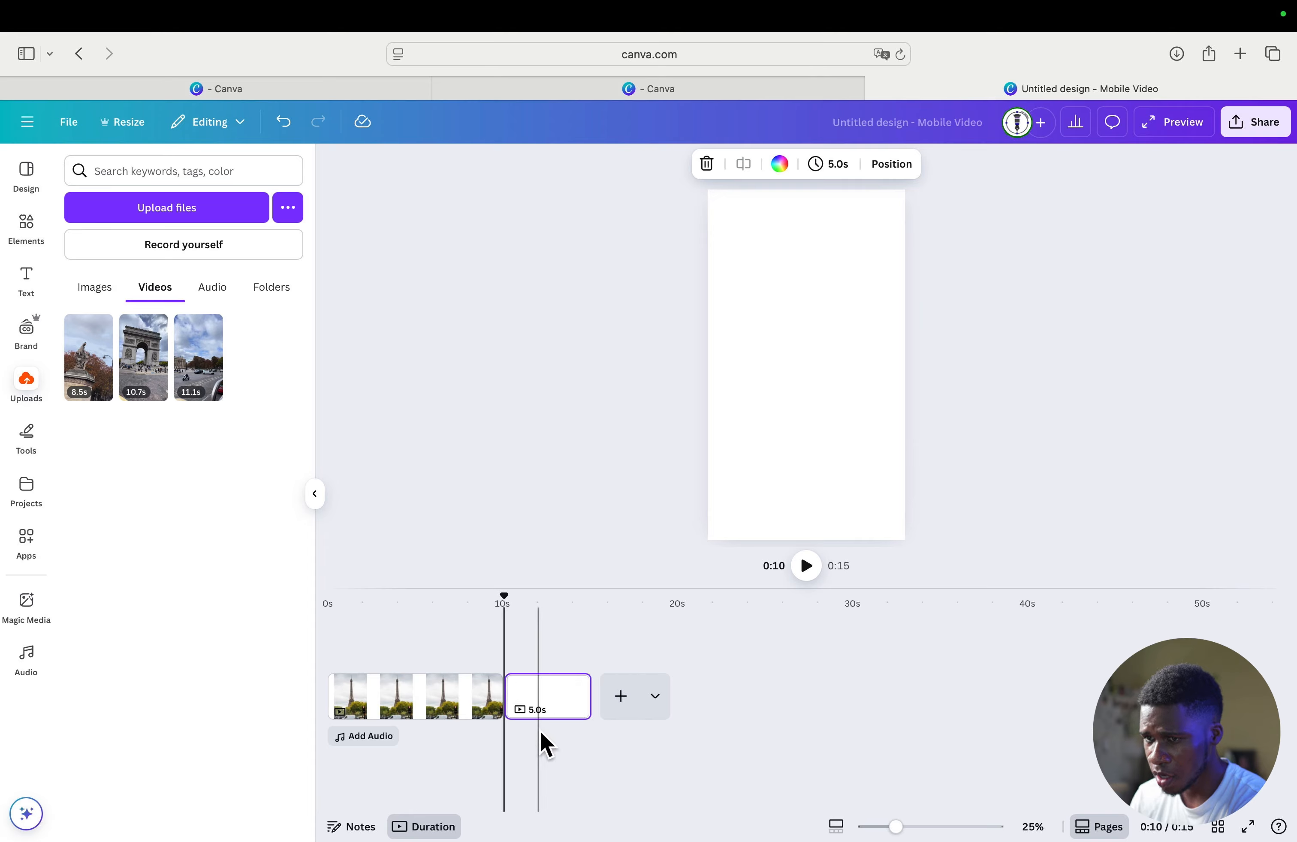
left_click(90, 383)
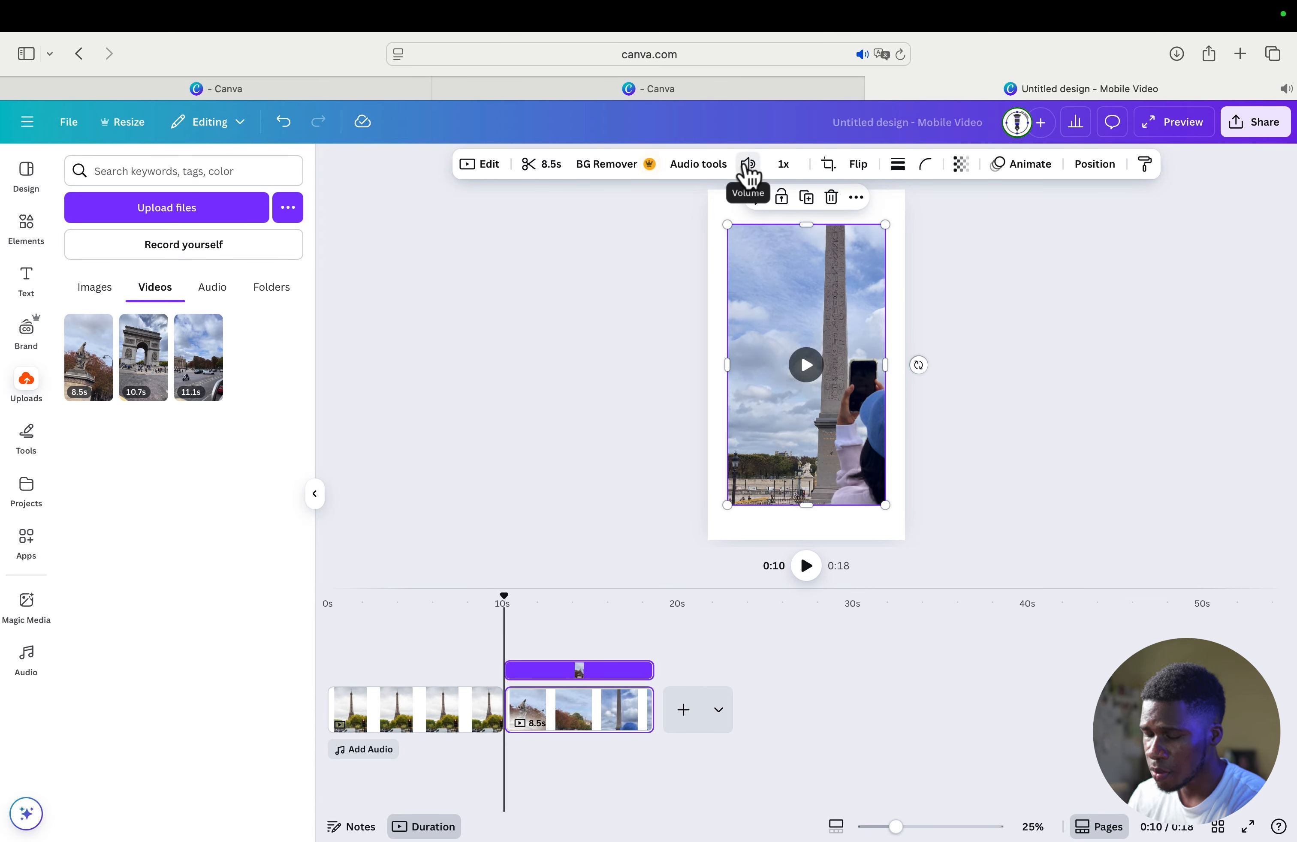
mouse_move(788, 377)
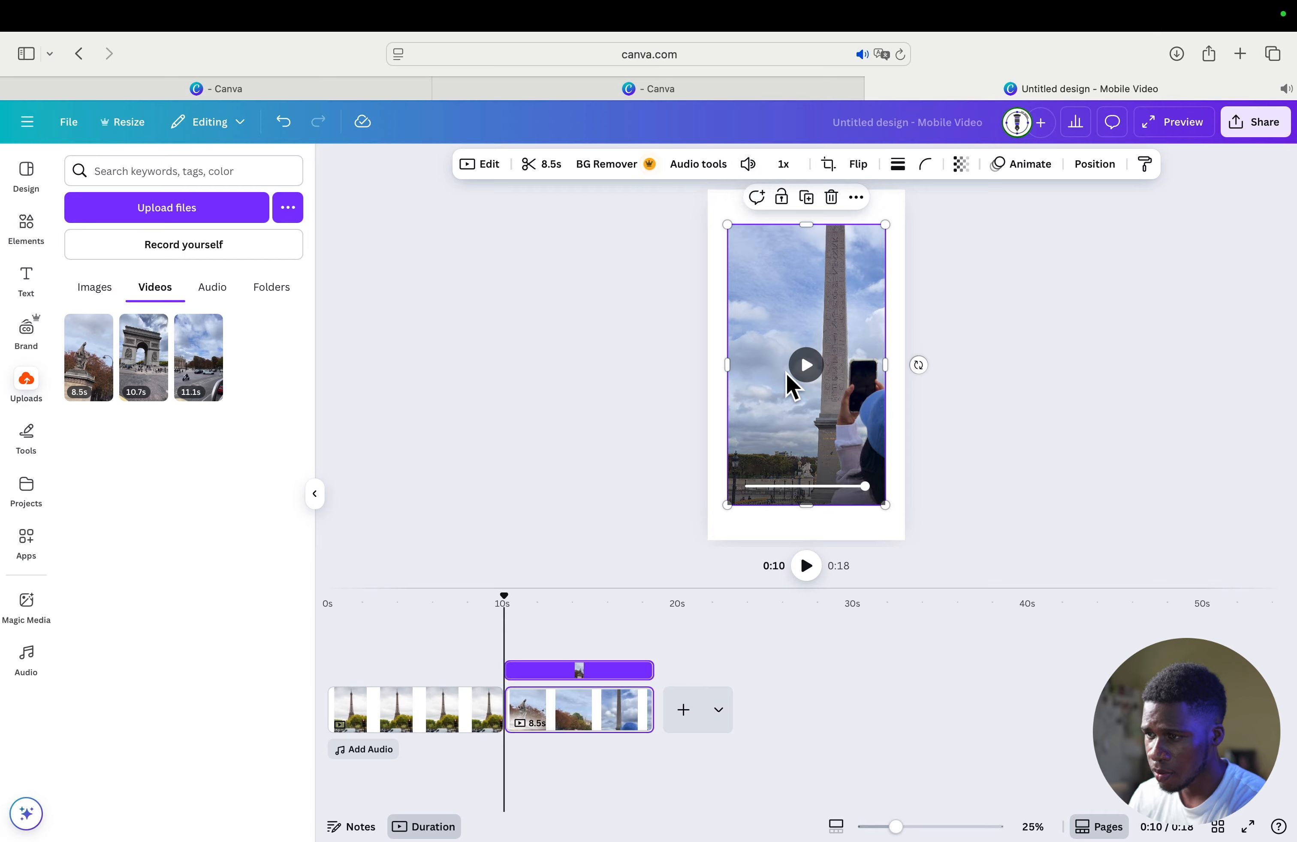
left_click(749, 169)
left_click_drag(716, 213, 688, 213)
left_click(541, 464)
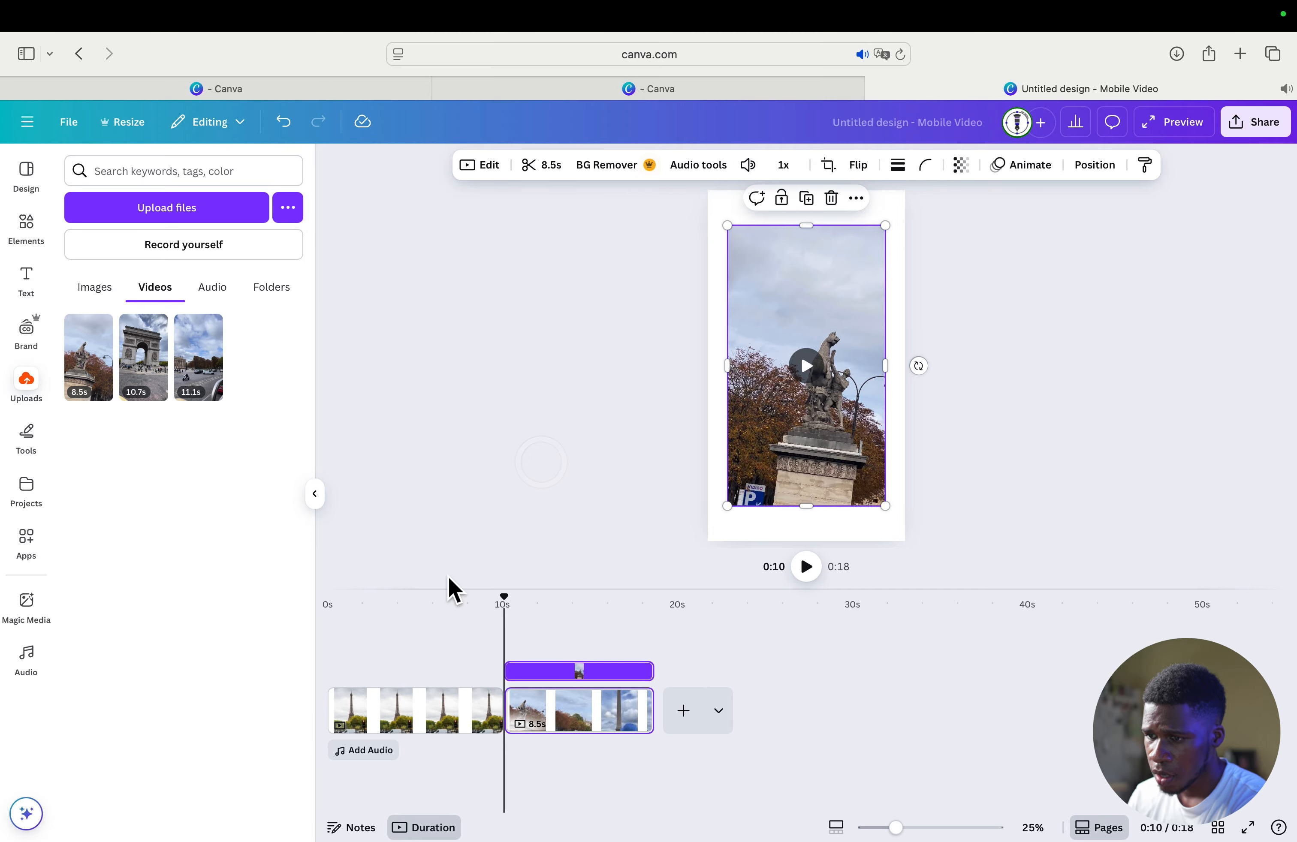
- Play the video across the transition from the photo page into the clip to check its sound
left_click(430, 602)
key("space")
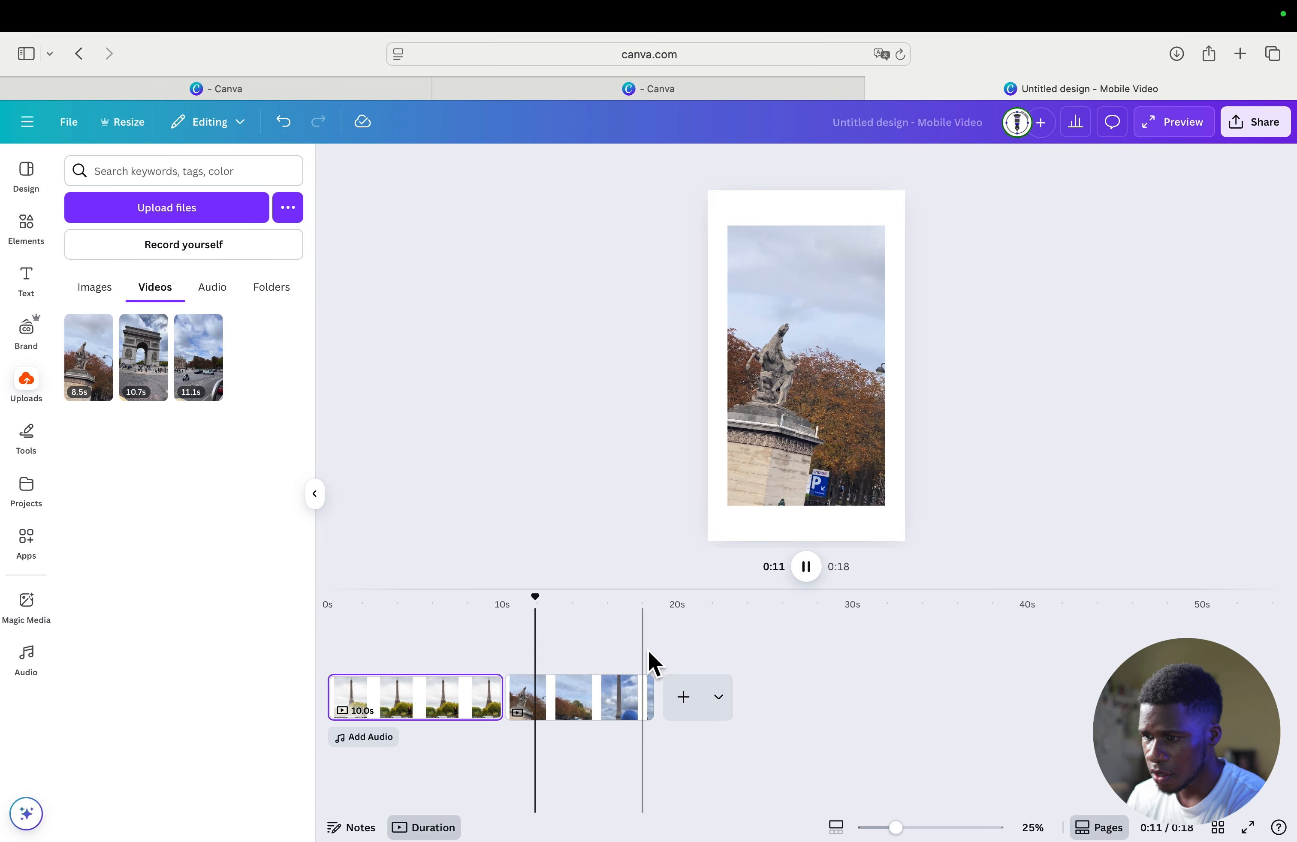
left_click(597, 702)
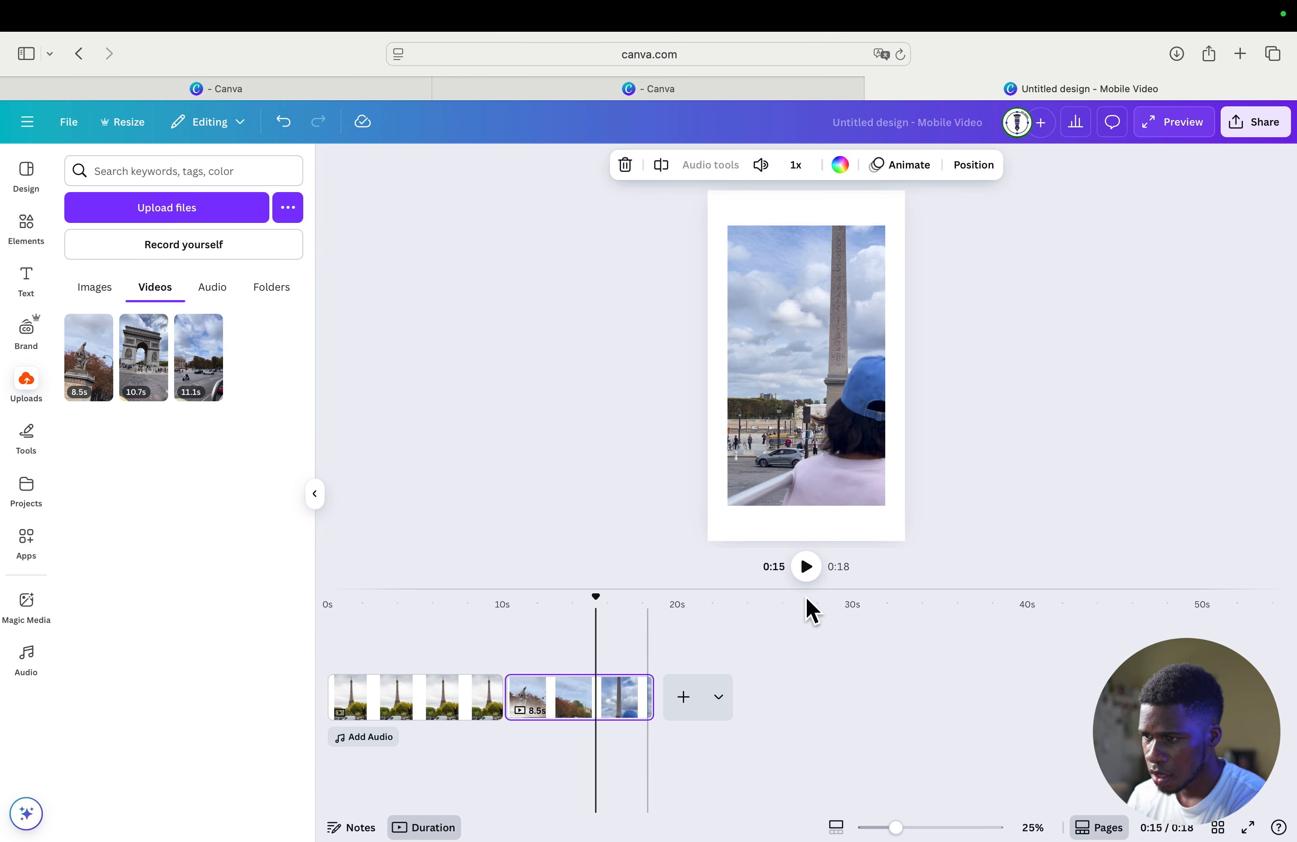
- Enlarge and reposition the video clip on the second page so it fills the whole page
left_click(814, 343)
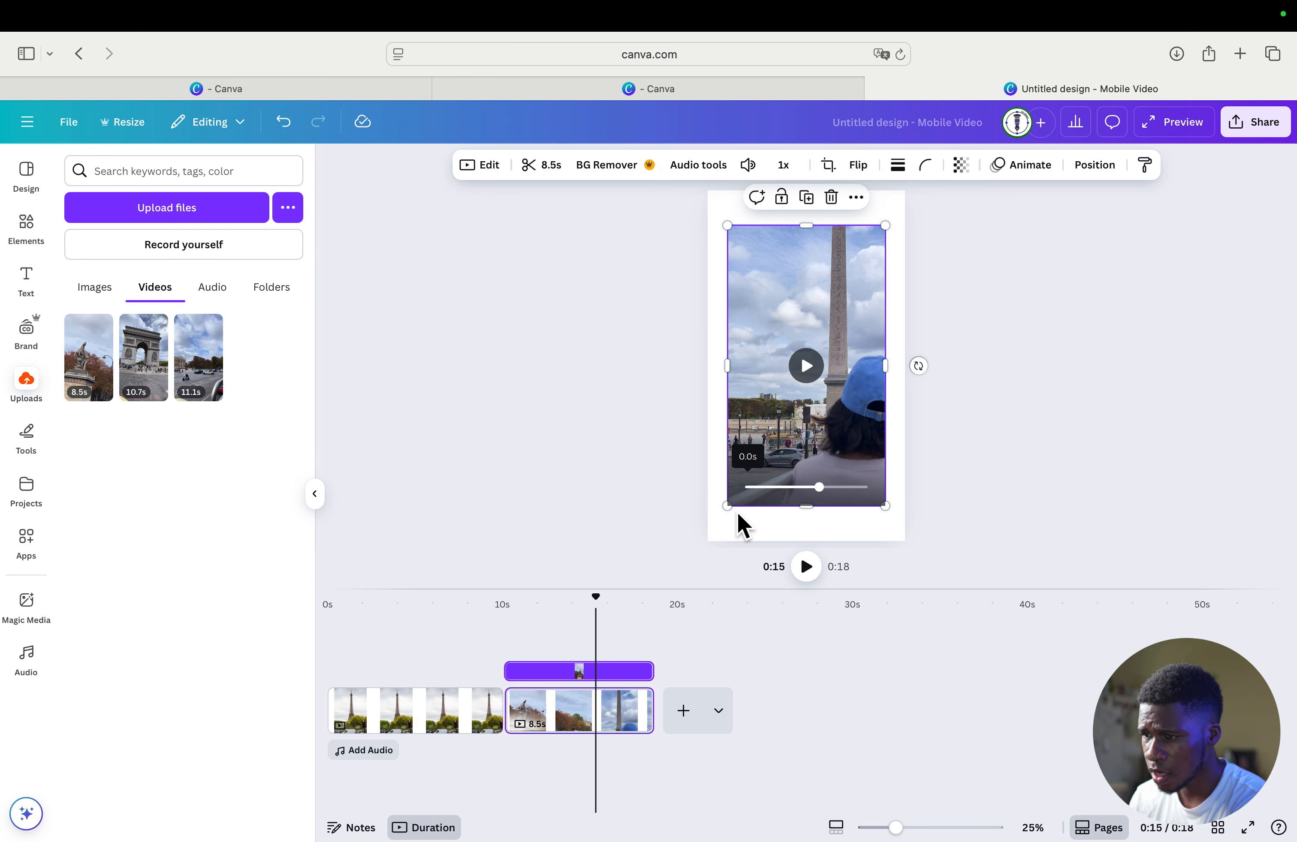
left_click(961, 408)
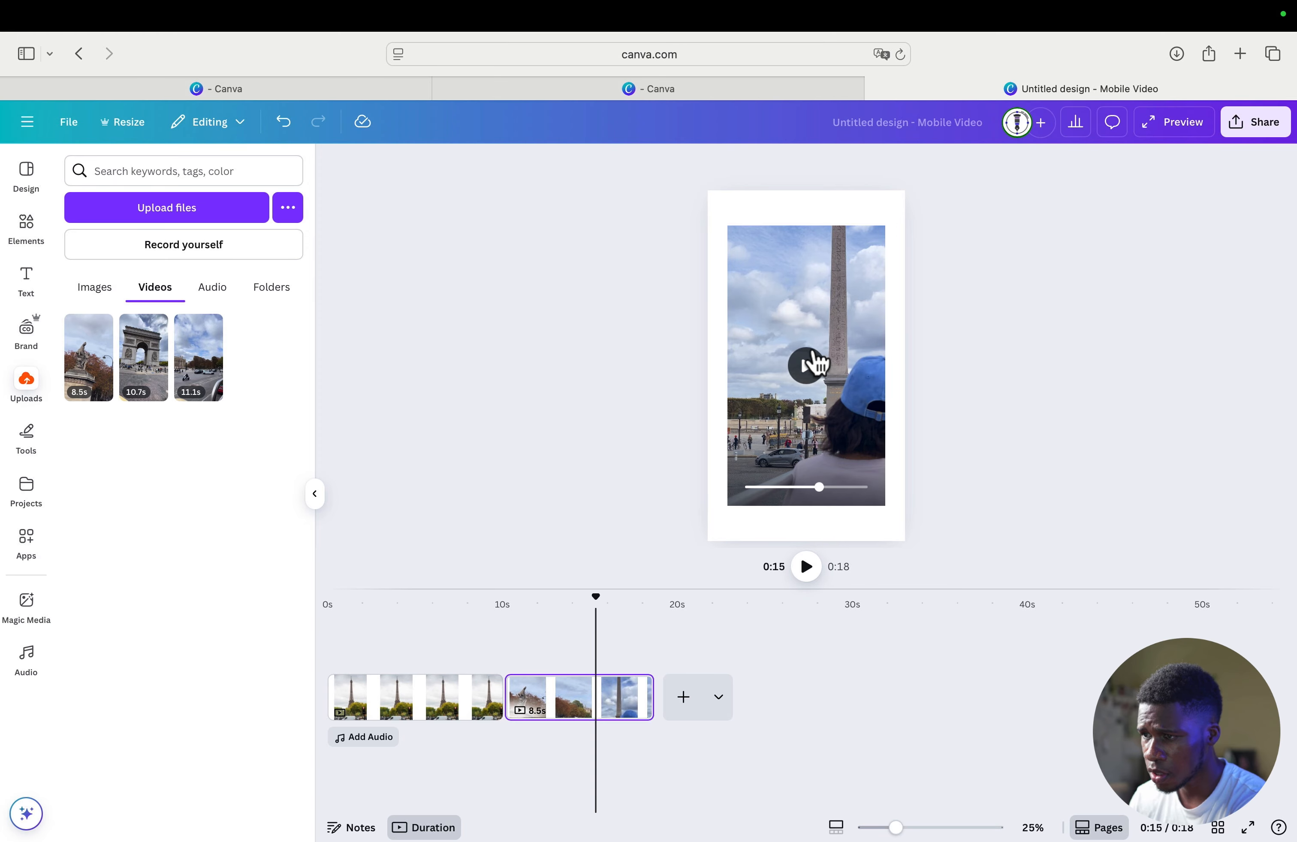
left_click(856, 340)
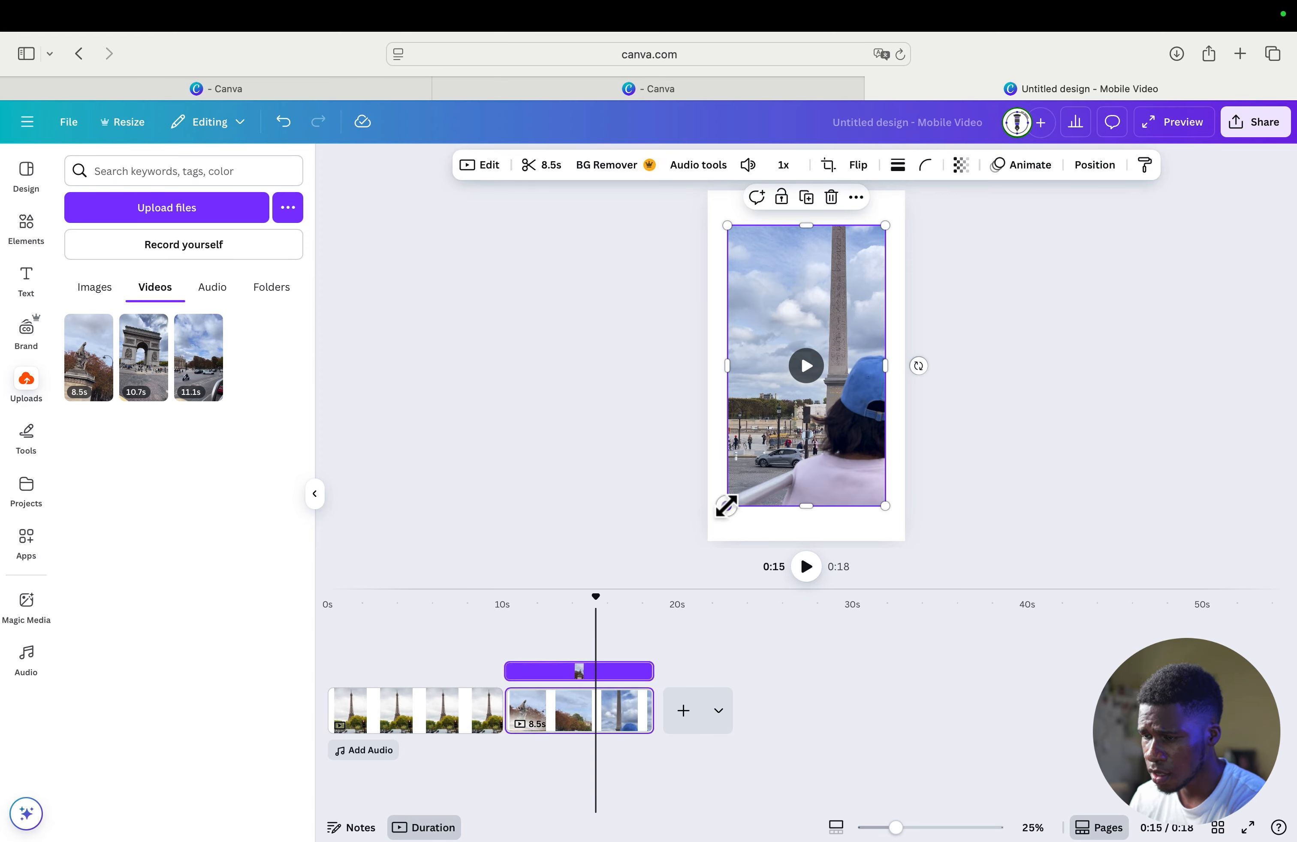
left_click_drag(726, 507, 673, 574)
left_click_drag(847, 434, 871, 397)
left_click(994, 405)
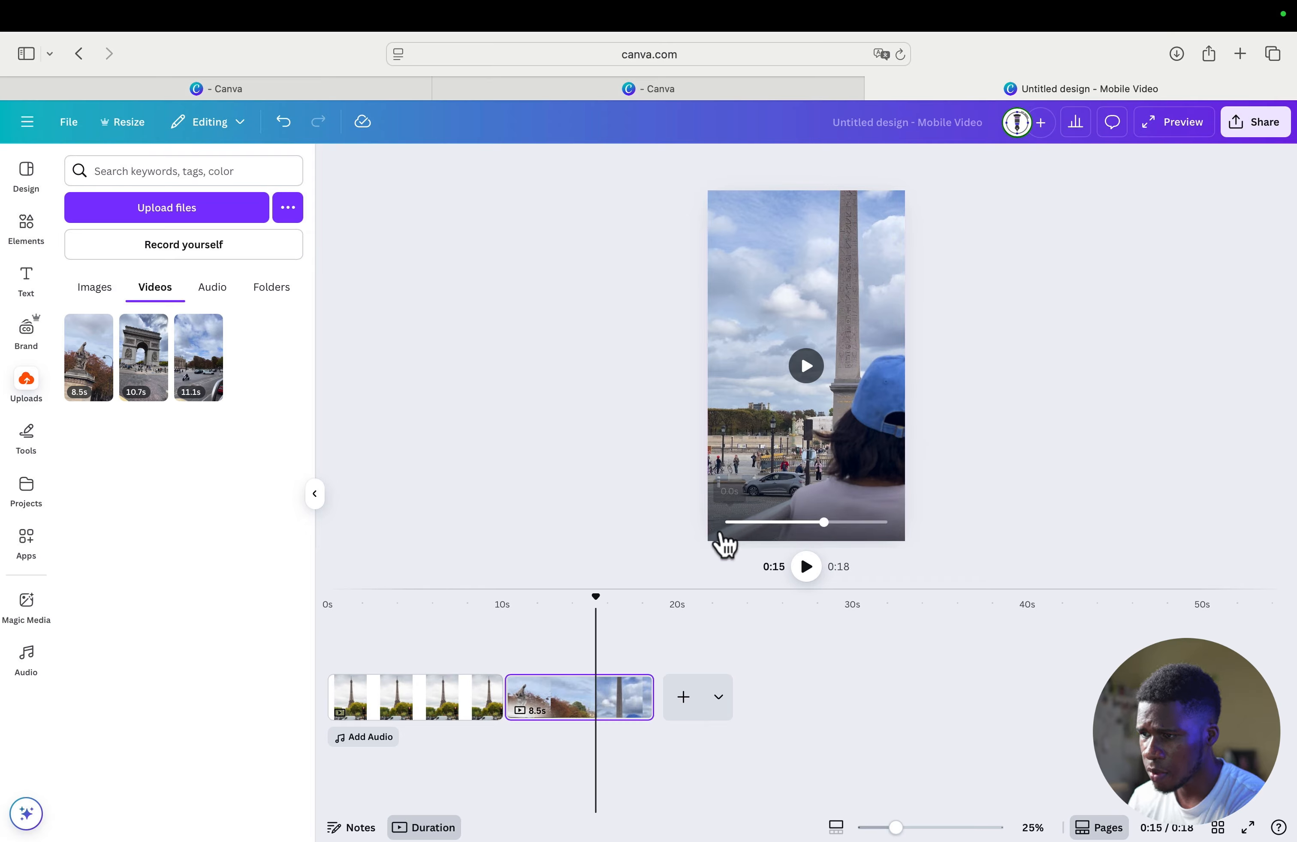
- Enlarge and reposition the Eiffel Tower photo on the first page so it covers the whole page
left_click(441, 696)
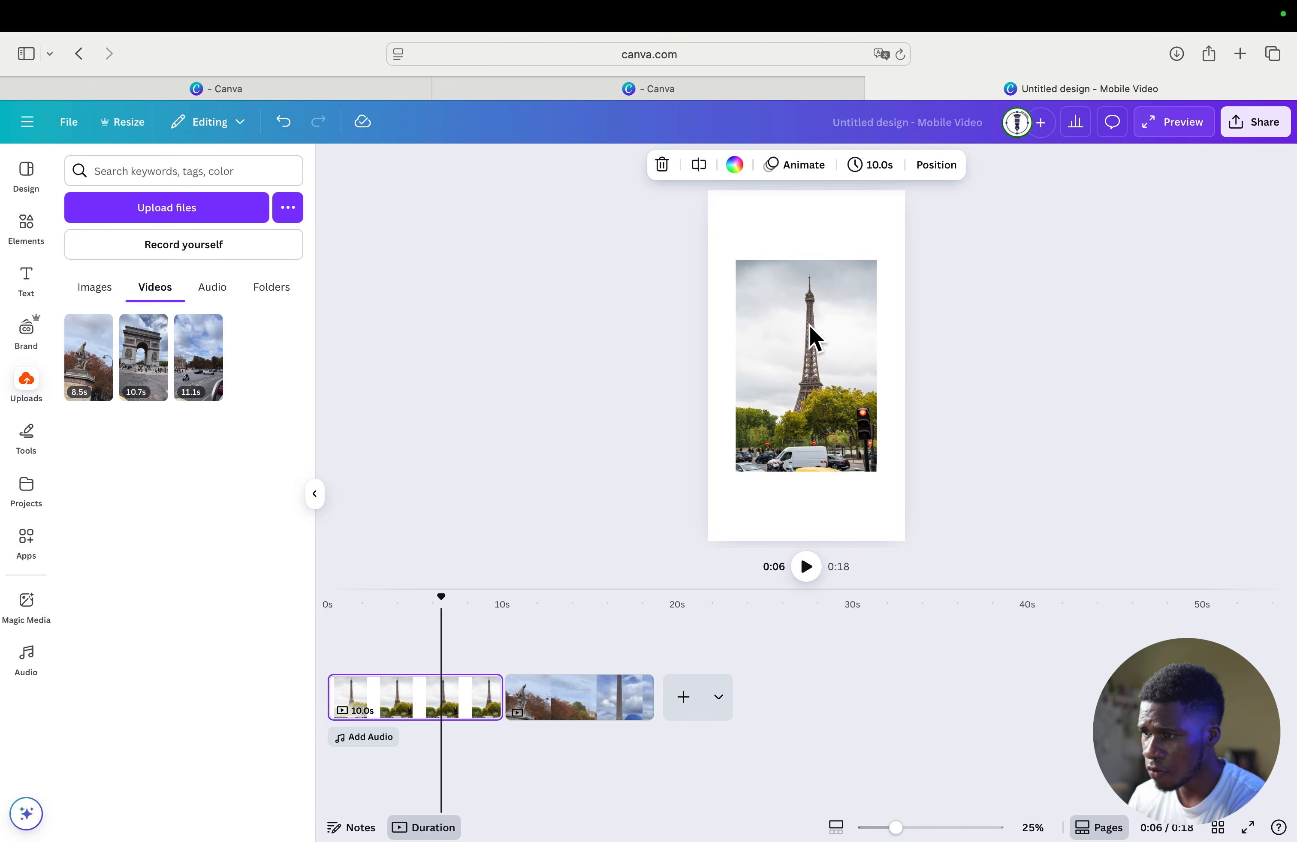
left_click(813, 337)
left_click_drag(875, 262, 928, 199)
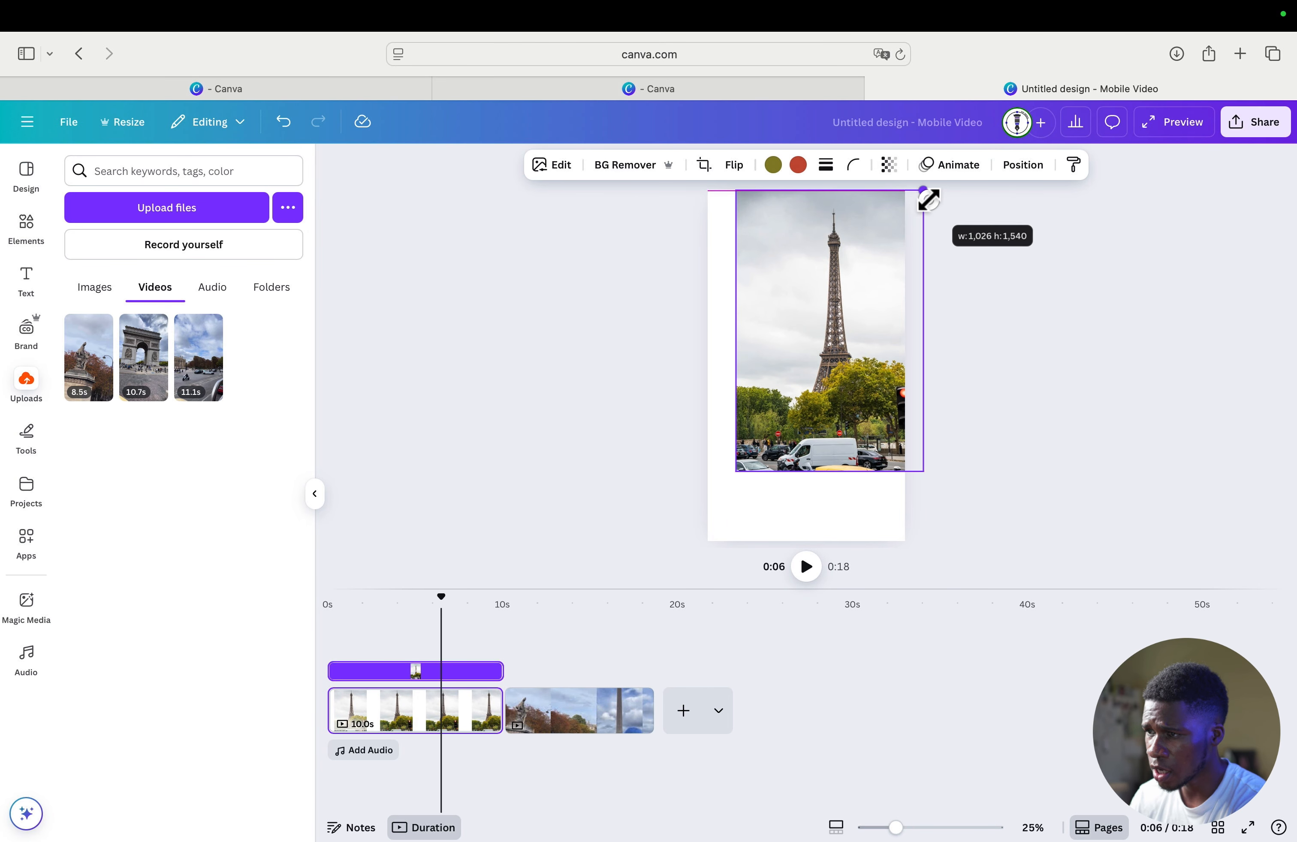
left_click_drag(834, 310, 796, 298)
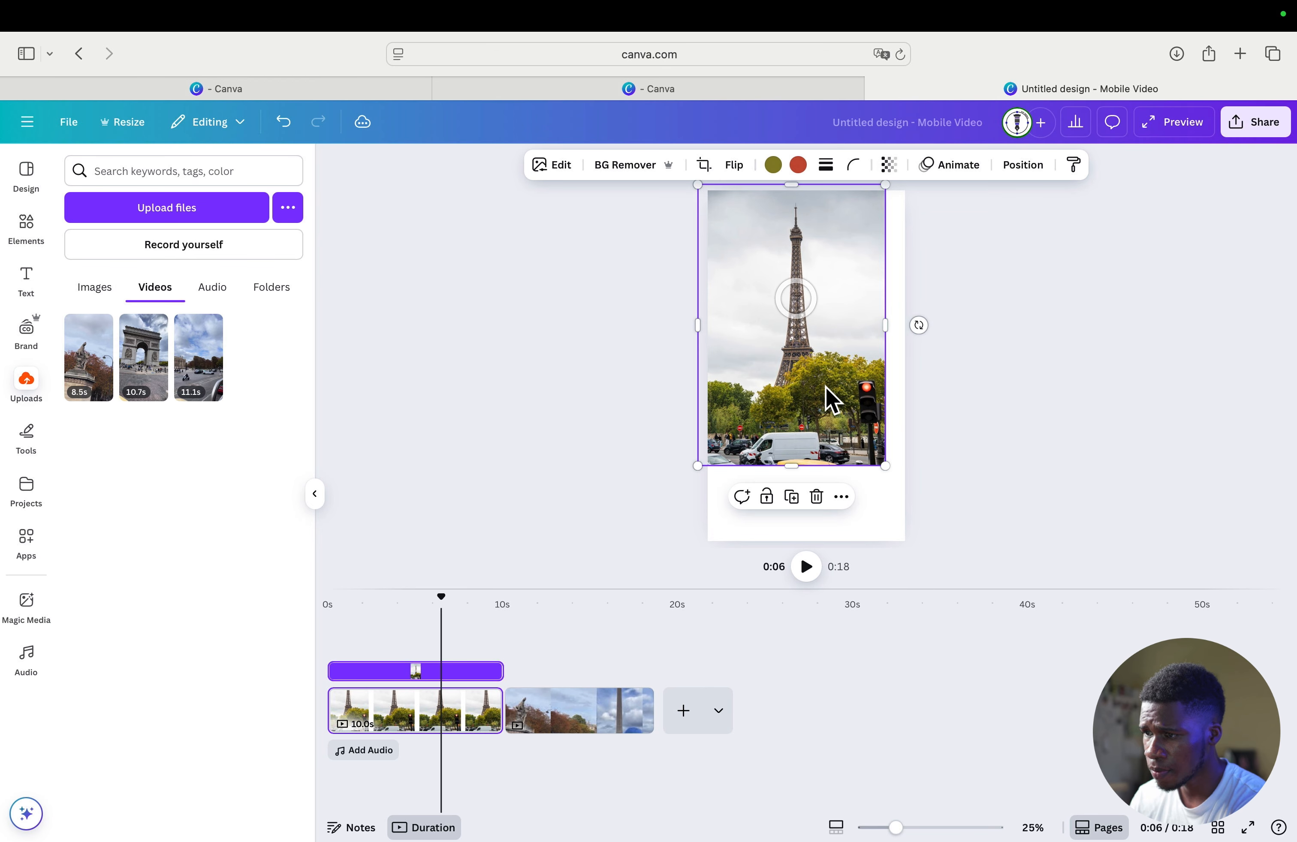
left_click_drag(881, 466, 903, 574)
left_click(999, 437)
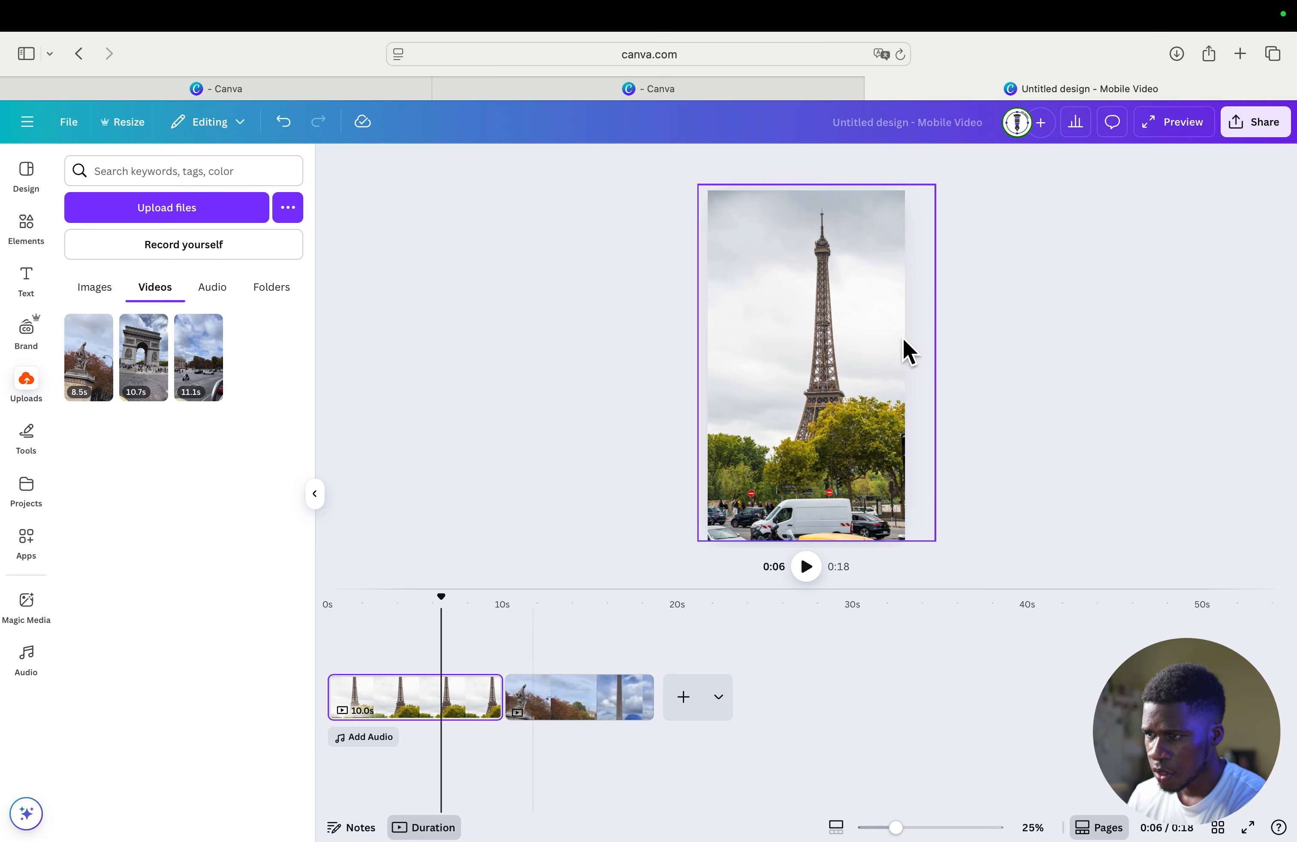
- Set the duration of the Eiffel Tower page to 2.0 seconds, for that page only
left_click(456, 698)
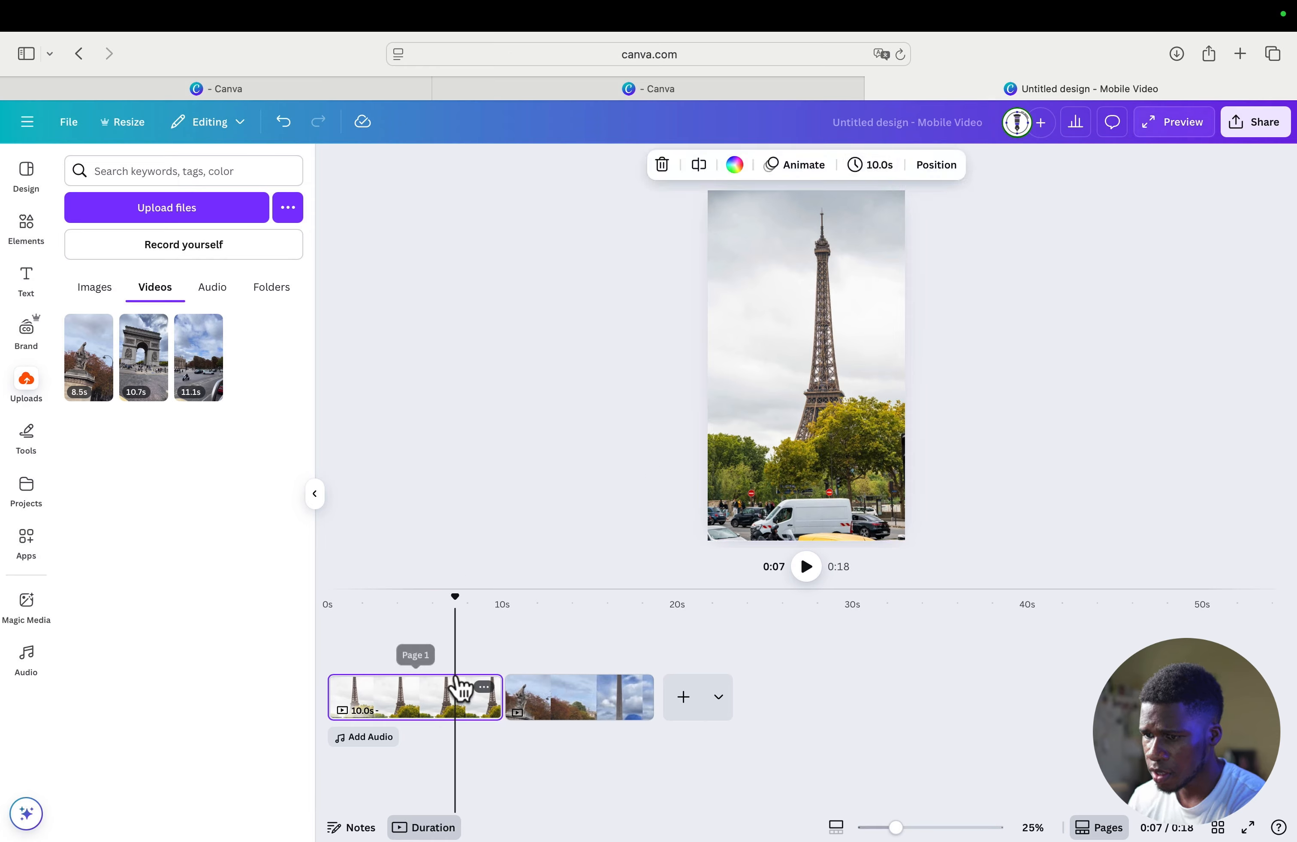
left_click(430, 704)
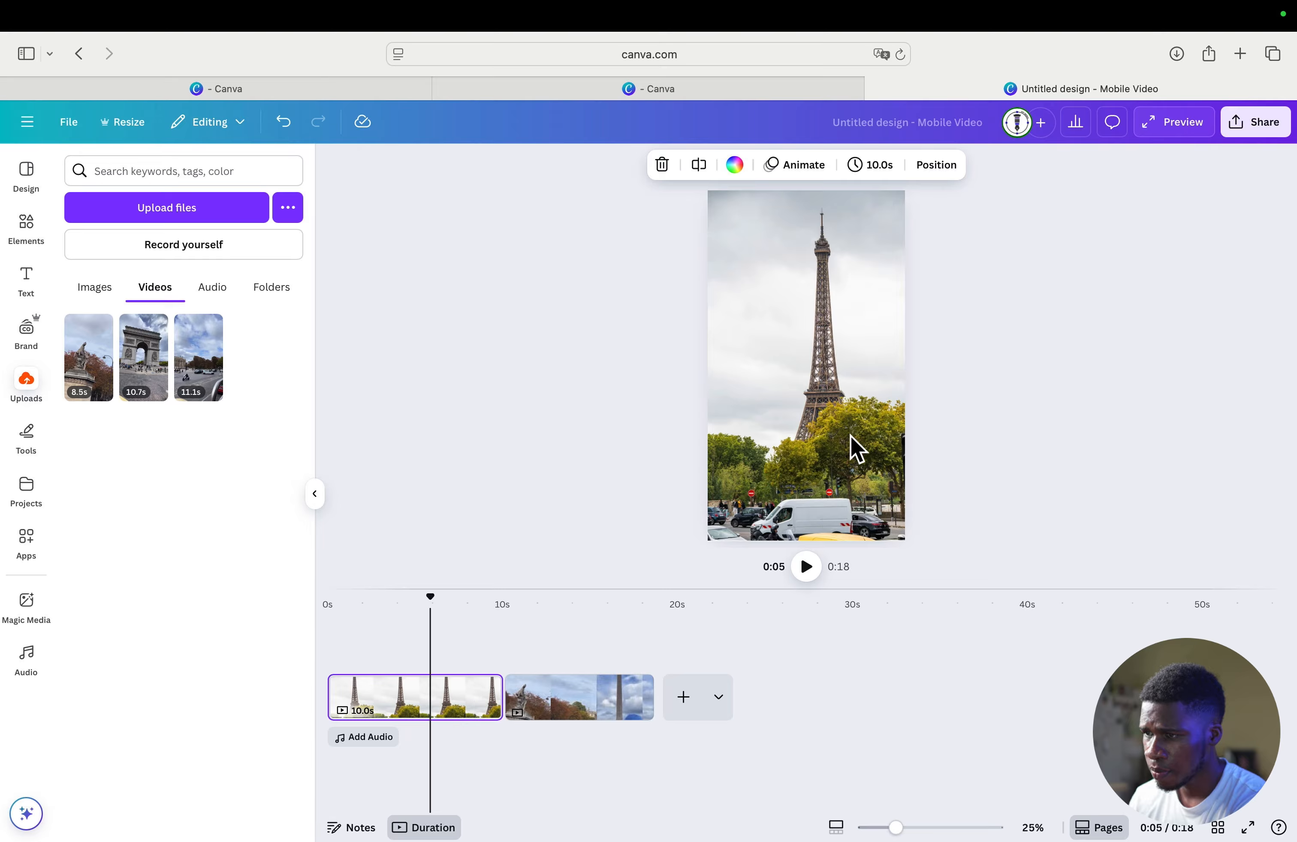
left_click(871, 175)
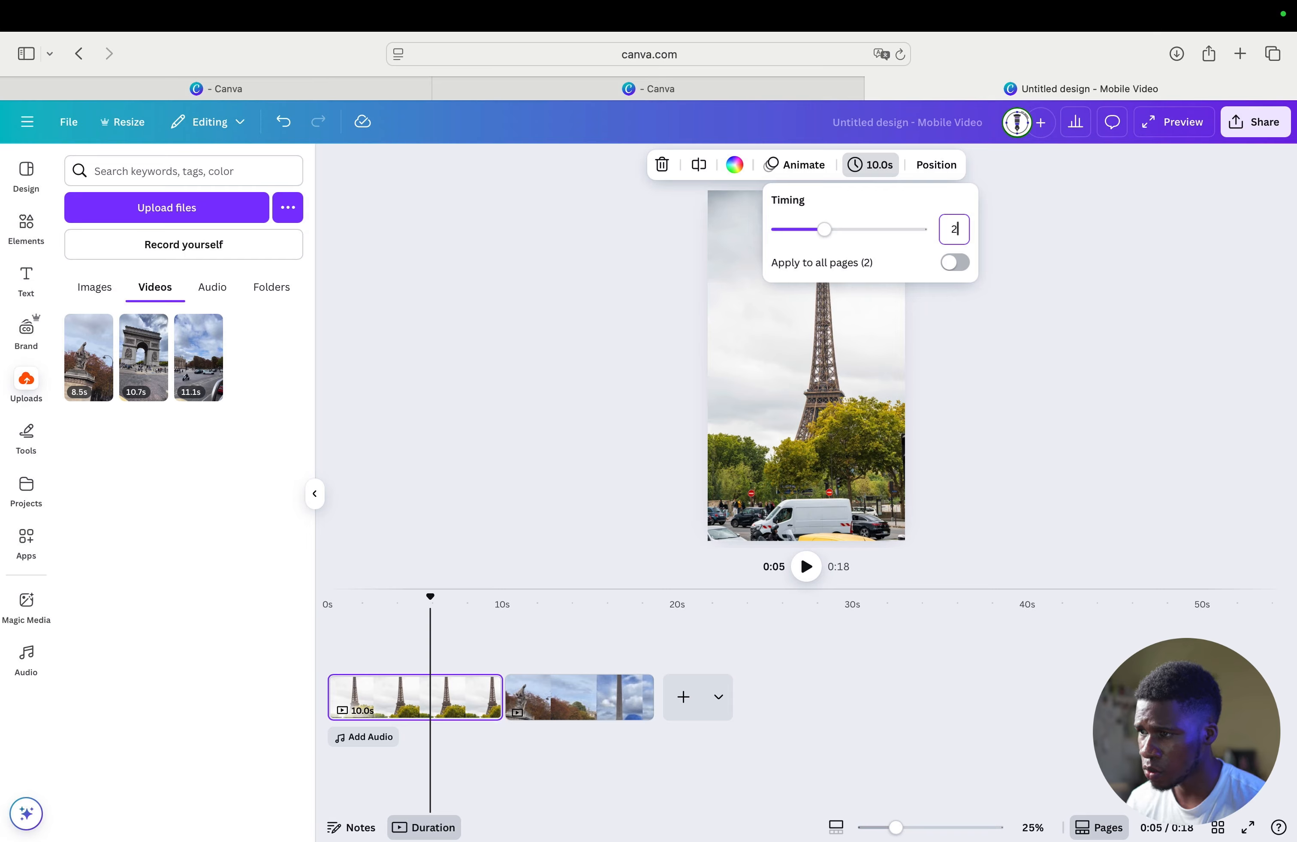
key("Return")
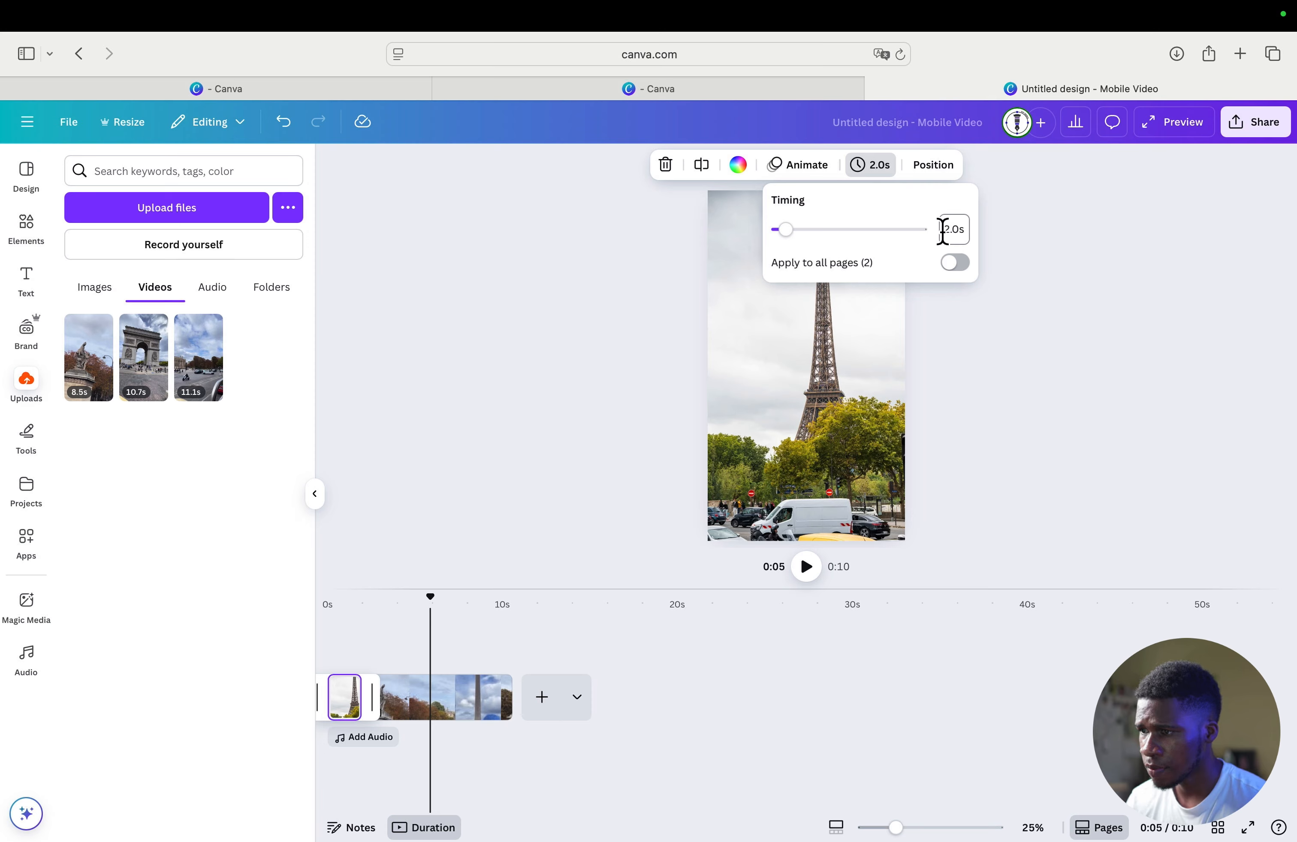
left_click(1073, 247)
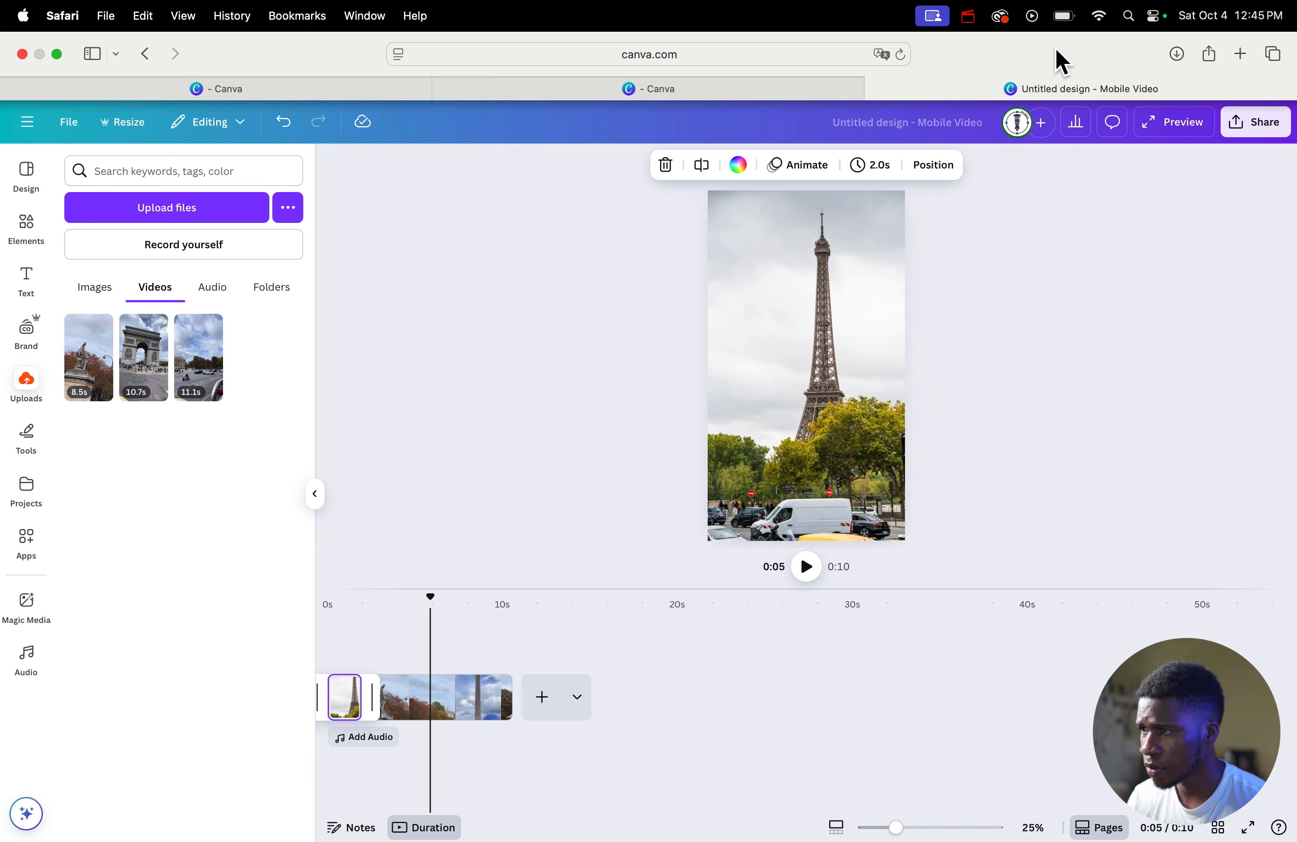
left_click(968, 16)
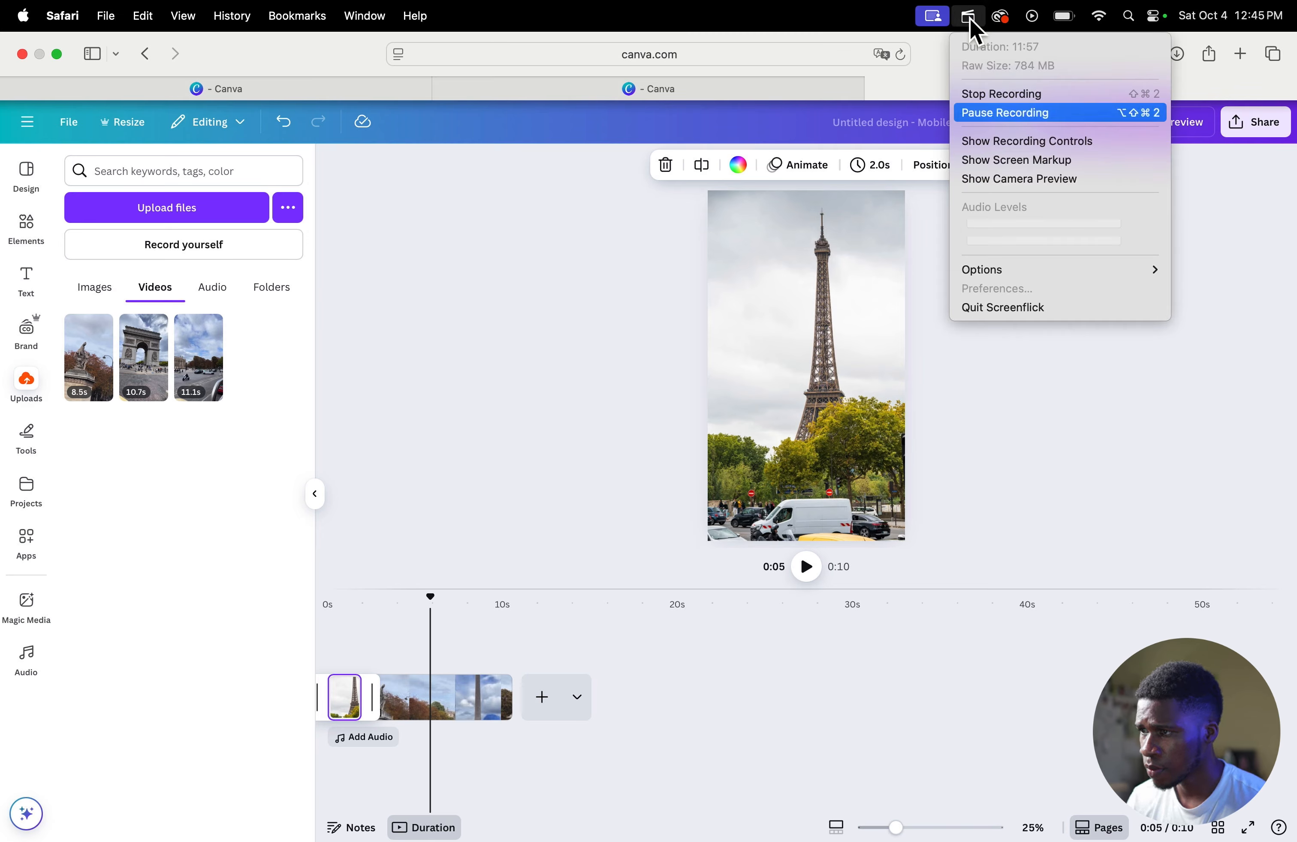
left_click(969, 18)
- Check several moments of the second page's clip and trim its end so it lasts about 2 seconds
left_click(448, 699)
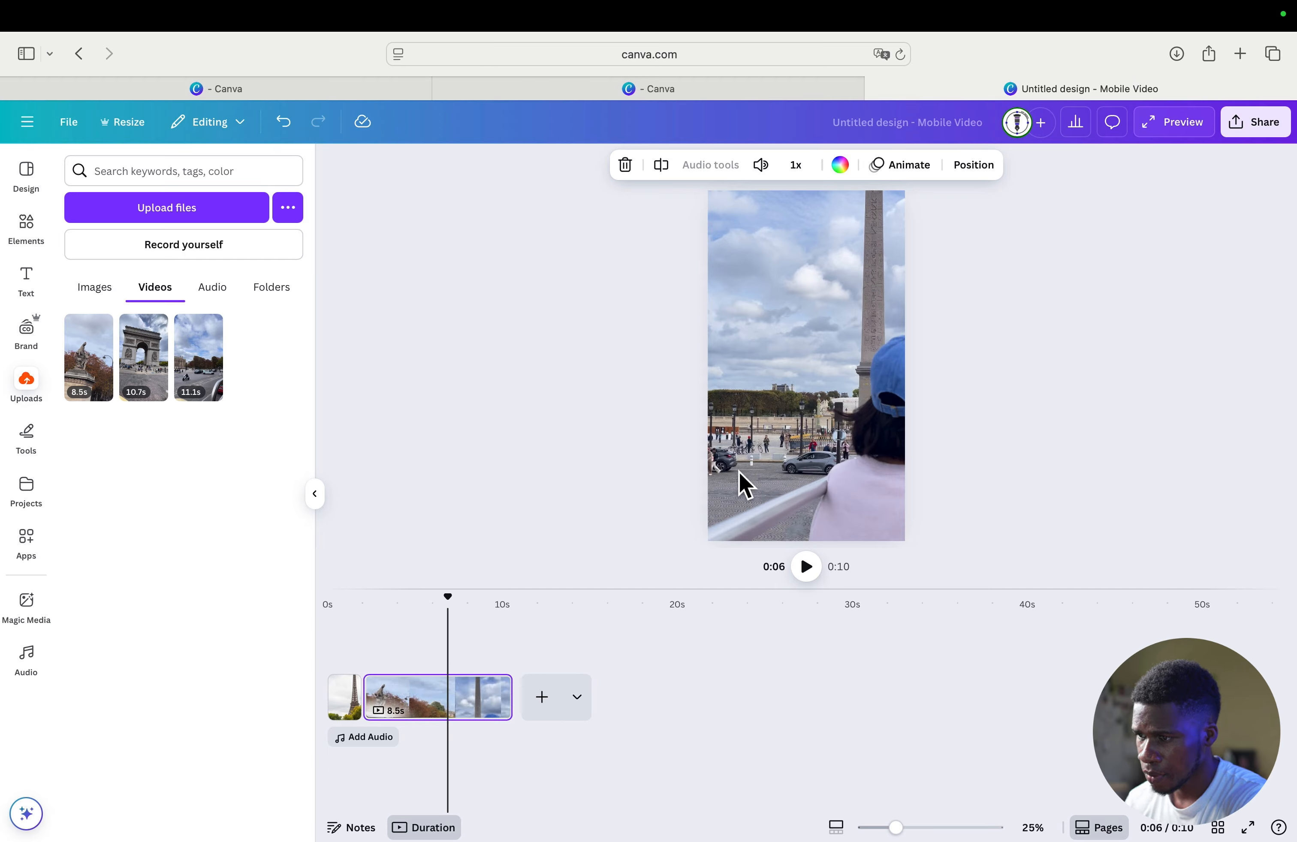
left_click(429, 696)
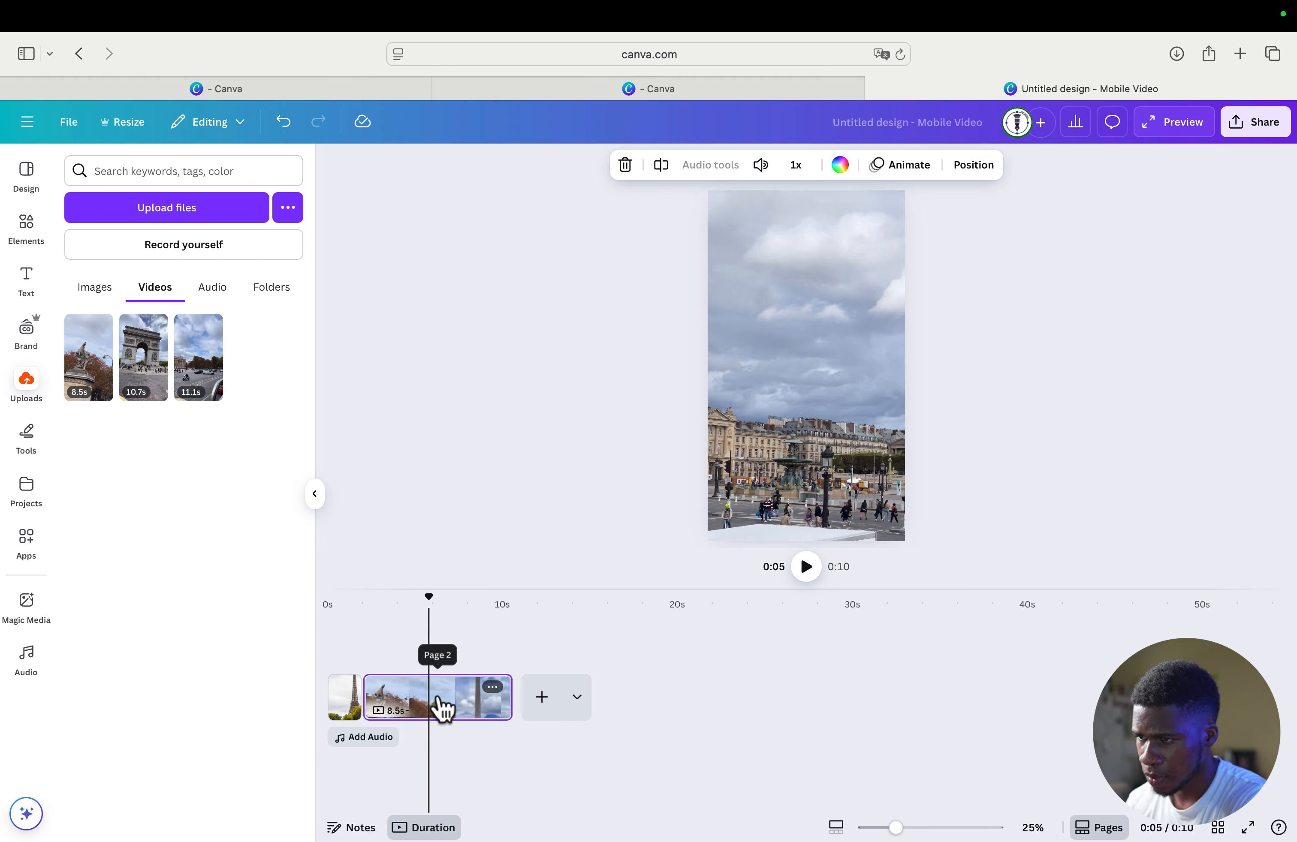
left_click(454, 711)
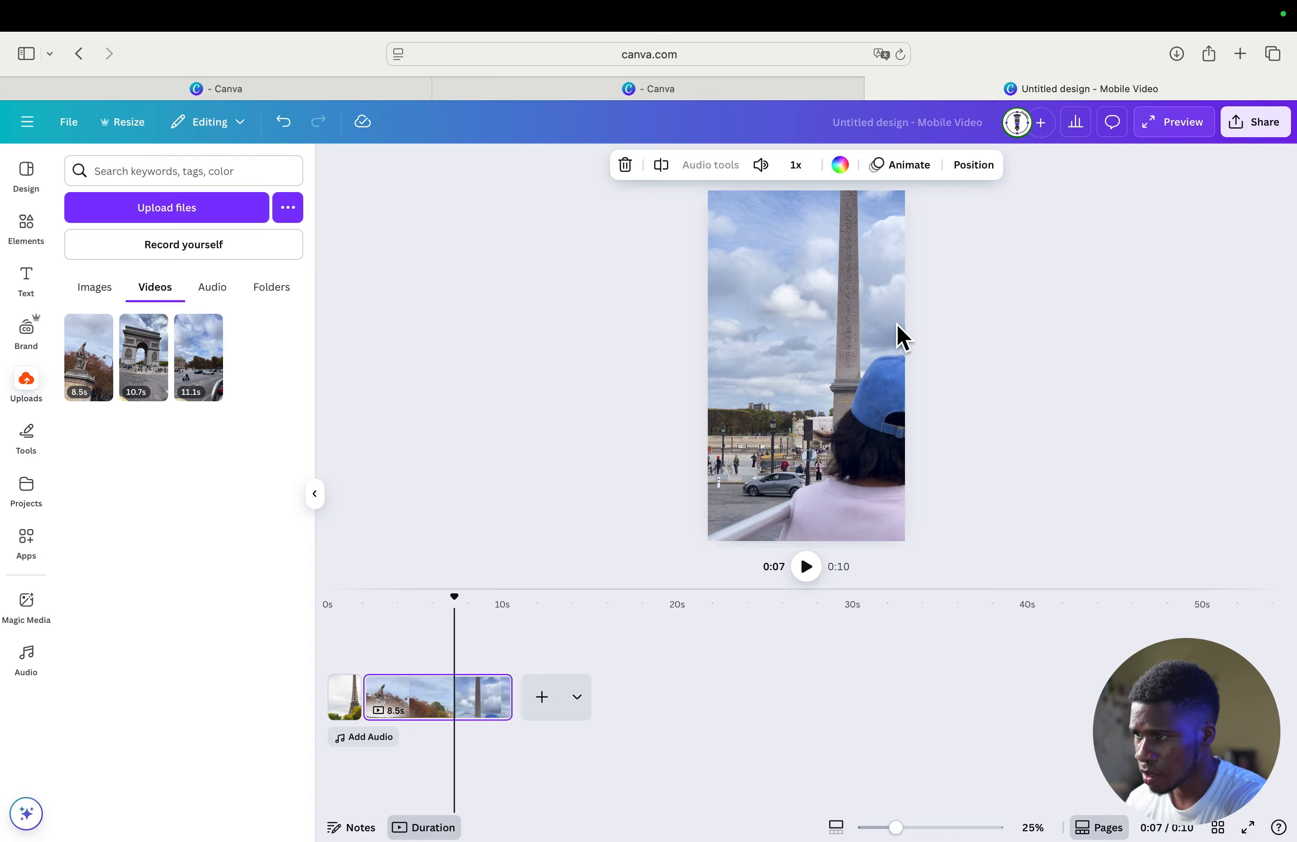
left_click(471, 709)
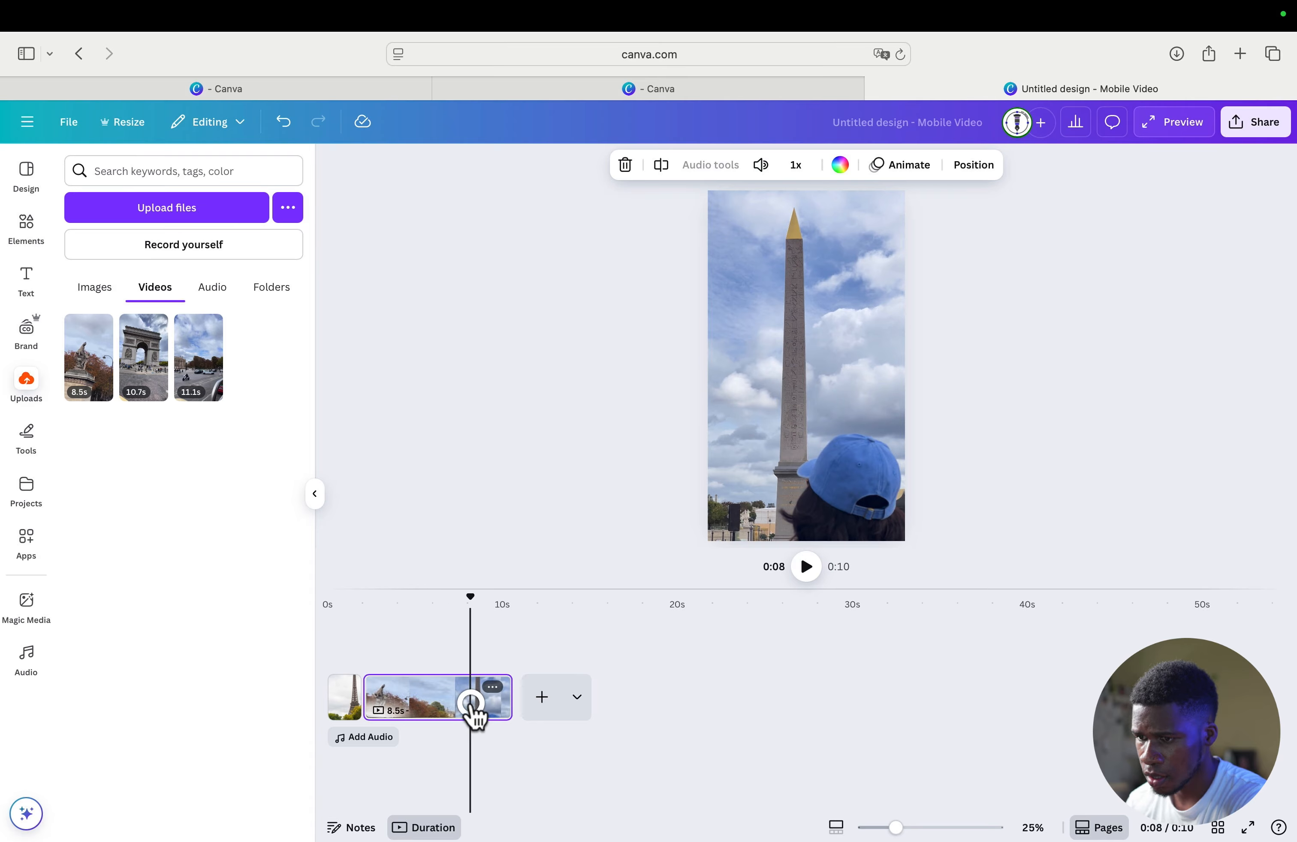
left_click(494, 697)
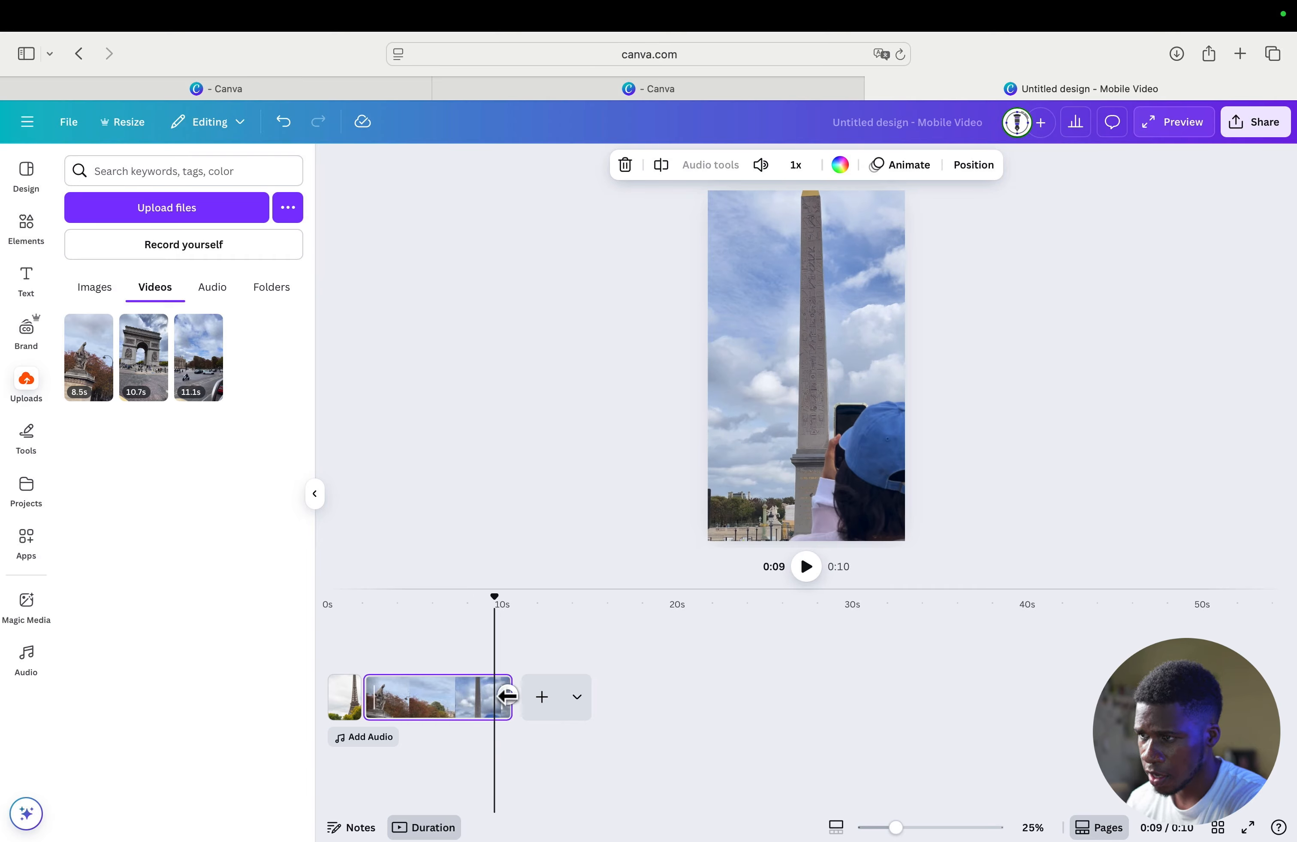
left_click_drag(506, 695, 394, 709)
left_click(481, 745)
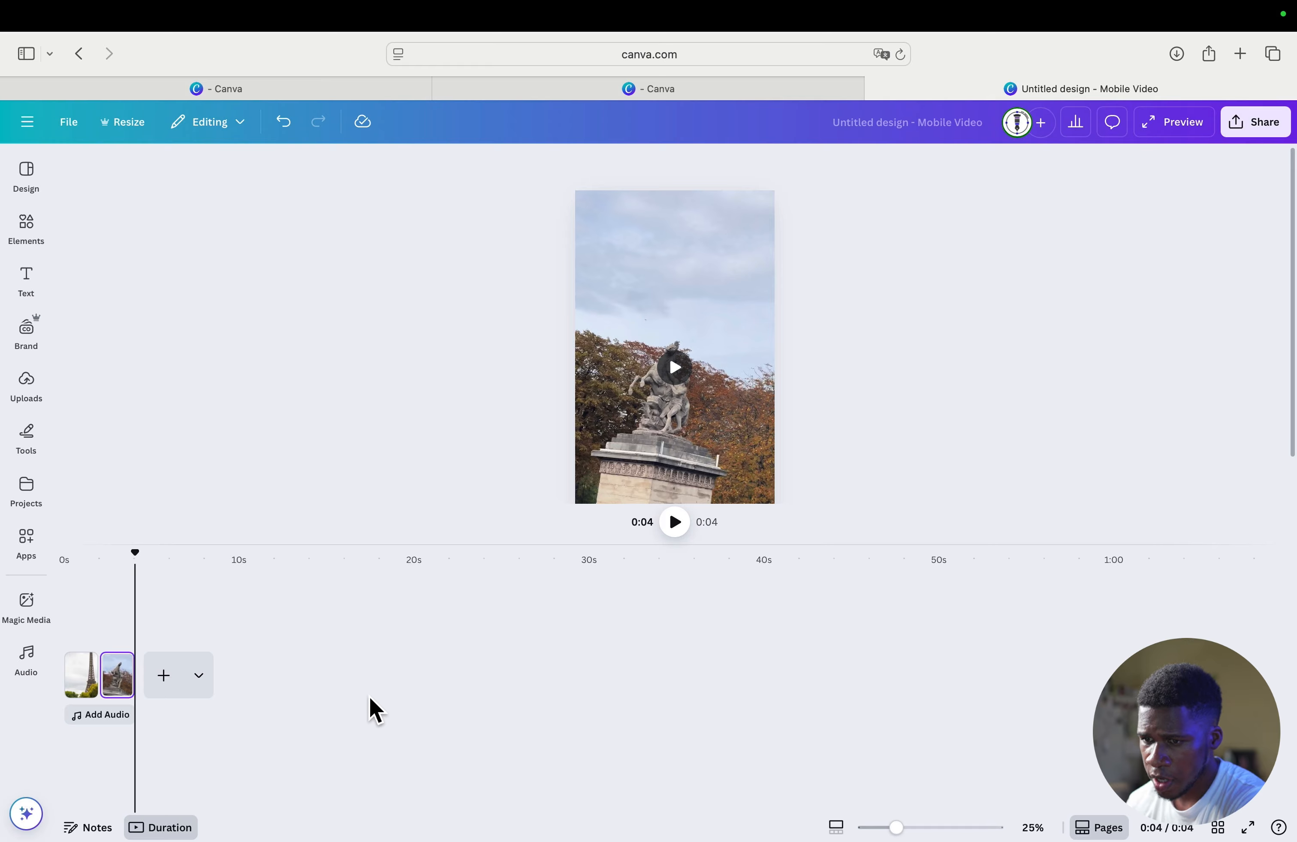
- Add two blank pages after the second page and place the 10.7-second uploaded Arc de Triomphe video on the fourth page
left_click(163, 679)
left_click(249, 690)
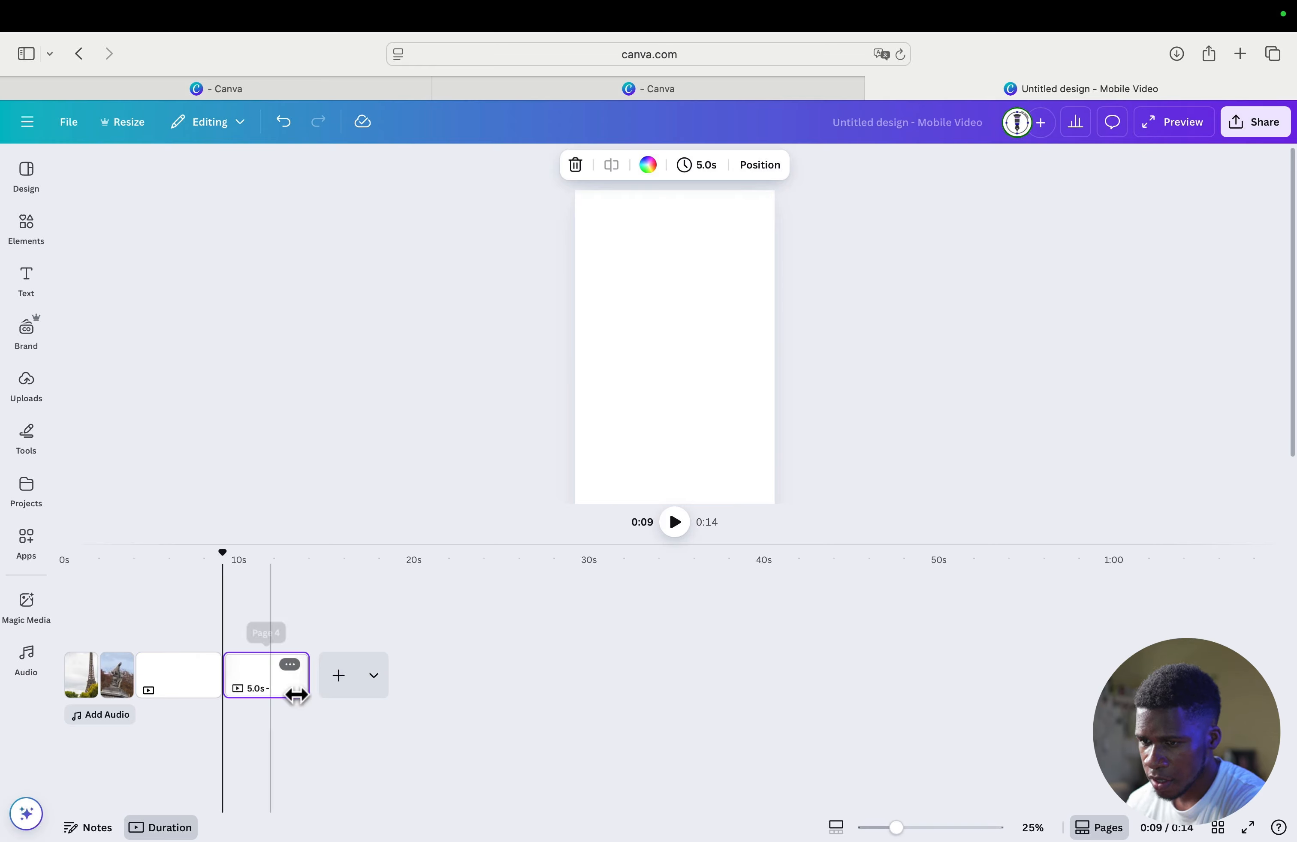
left_click(26, 395)
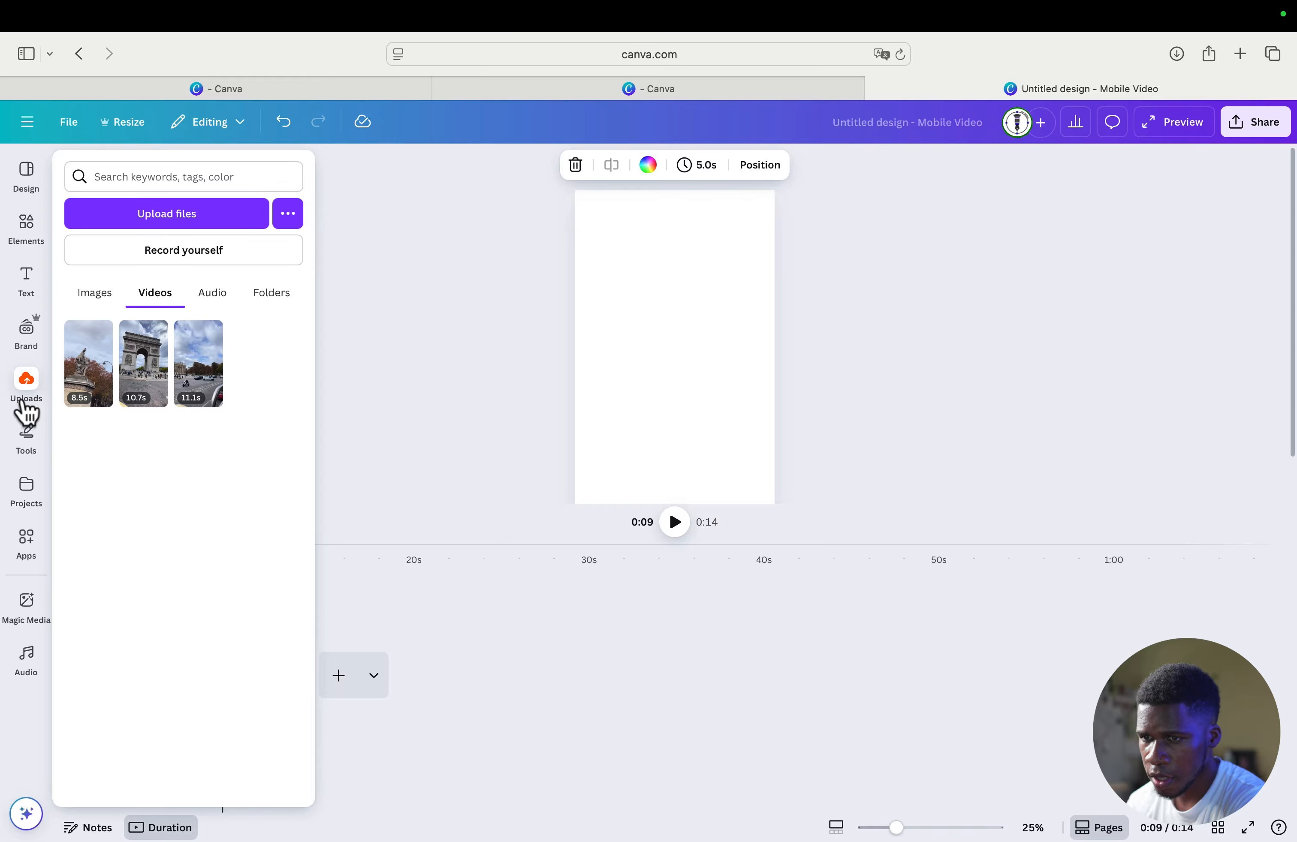
left_click(26, 398)
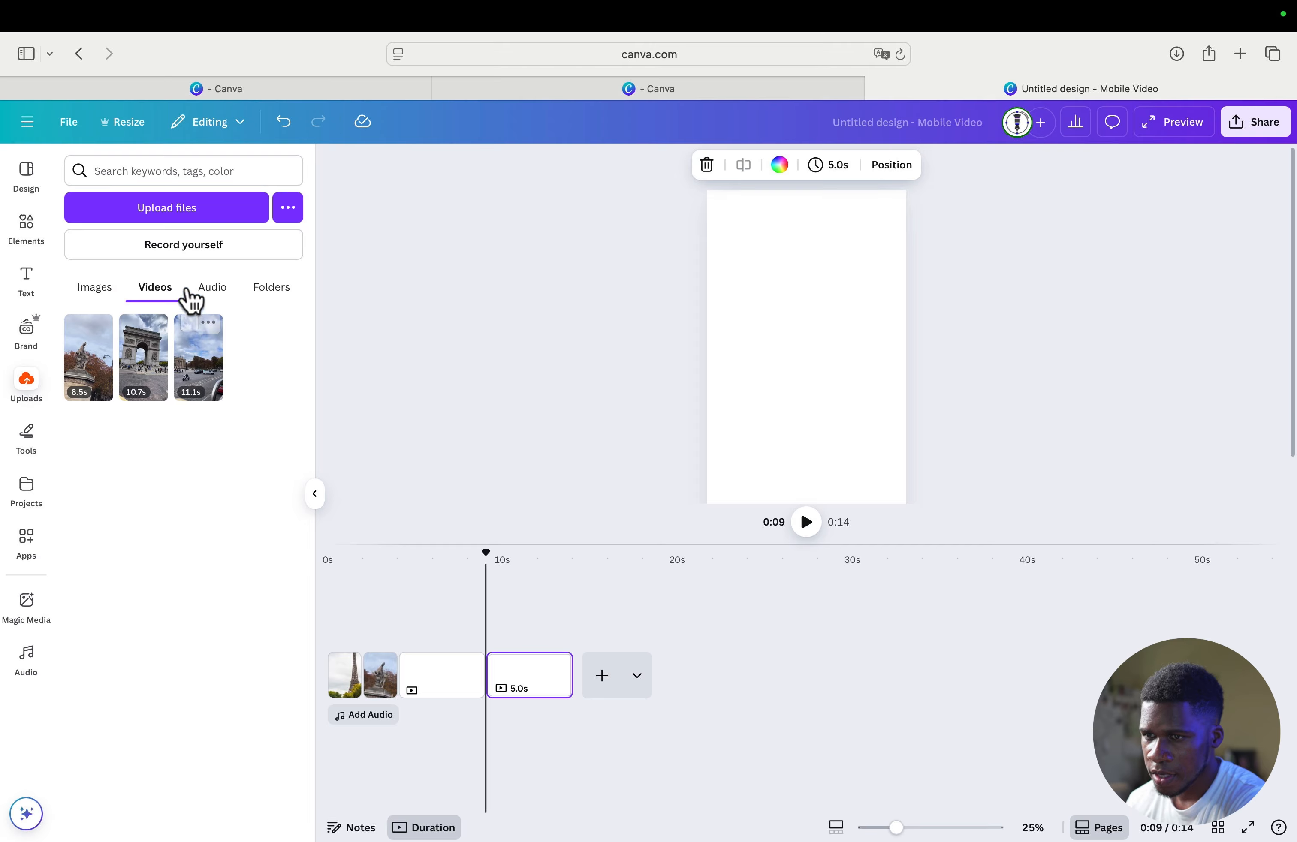
left_click(93, 290)
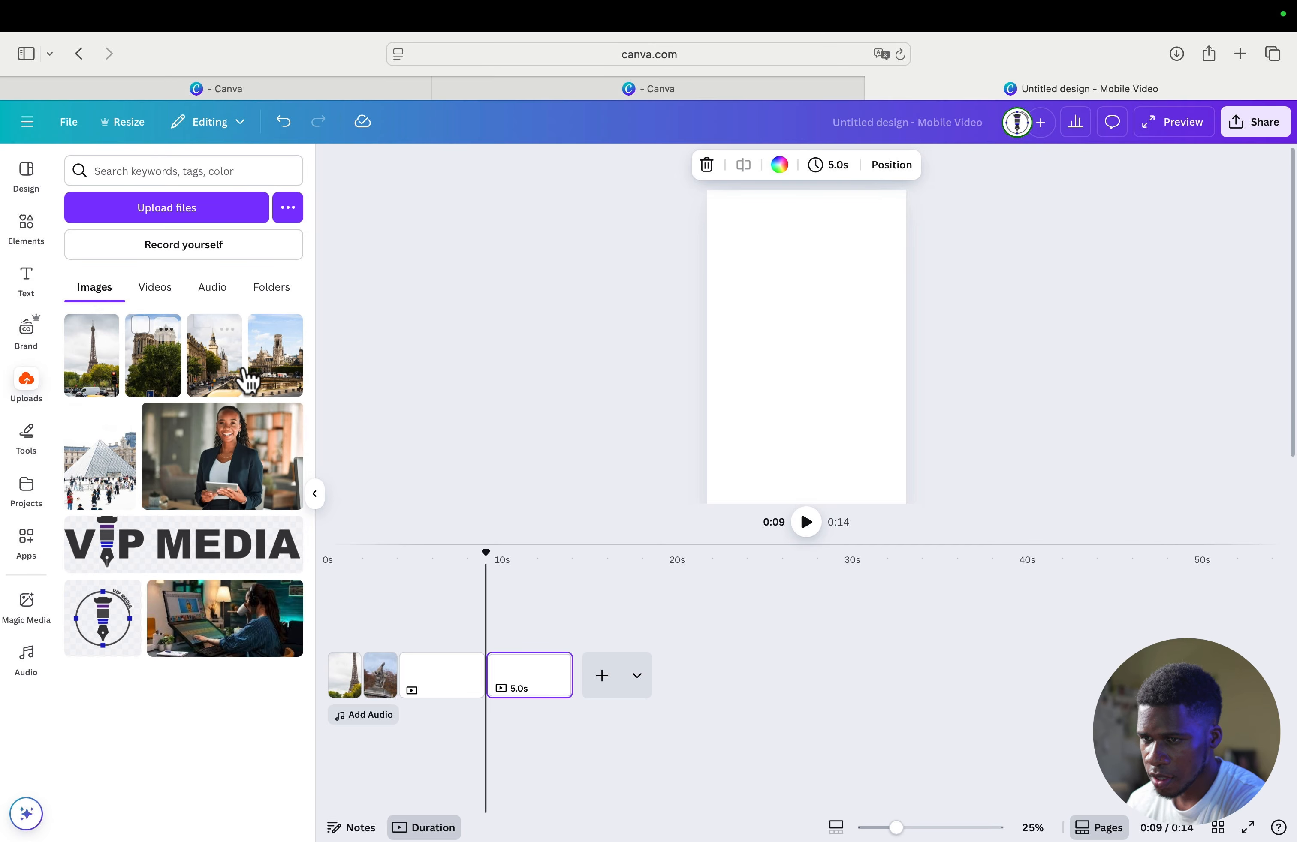
left_click(153, 289)
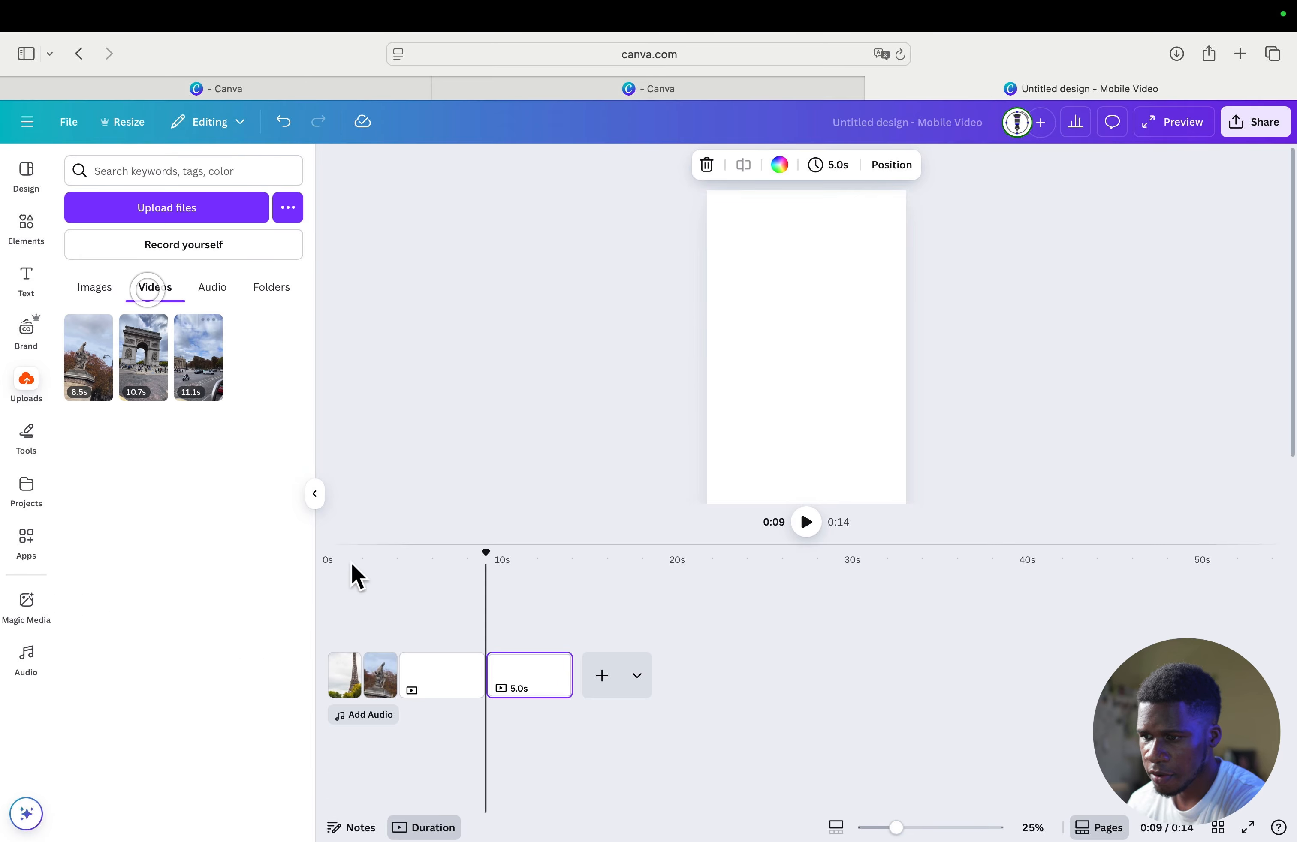
left_click(153, 383)
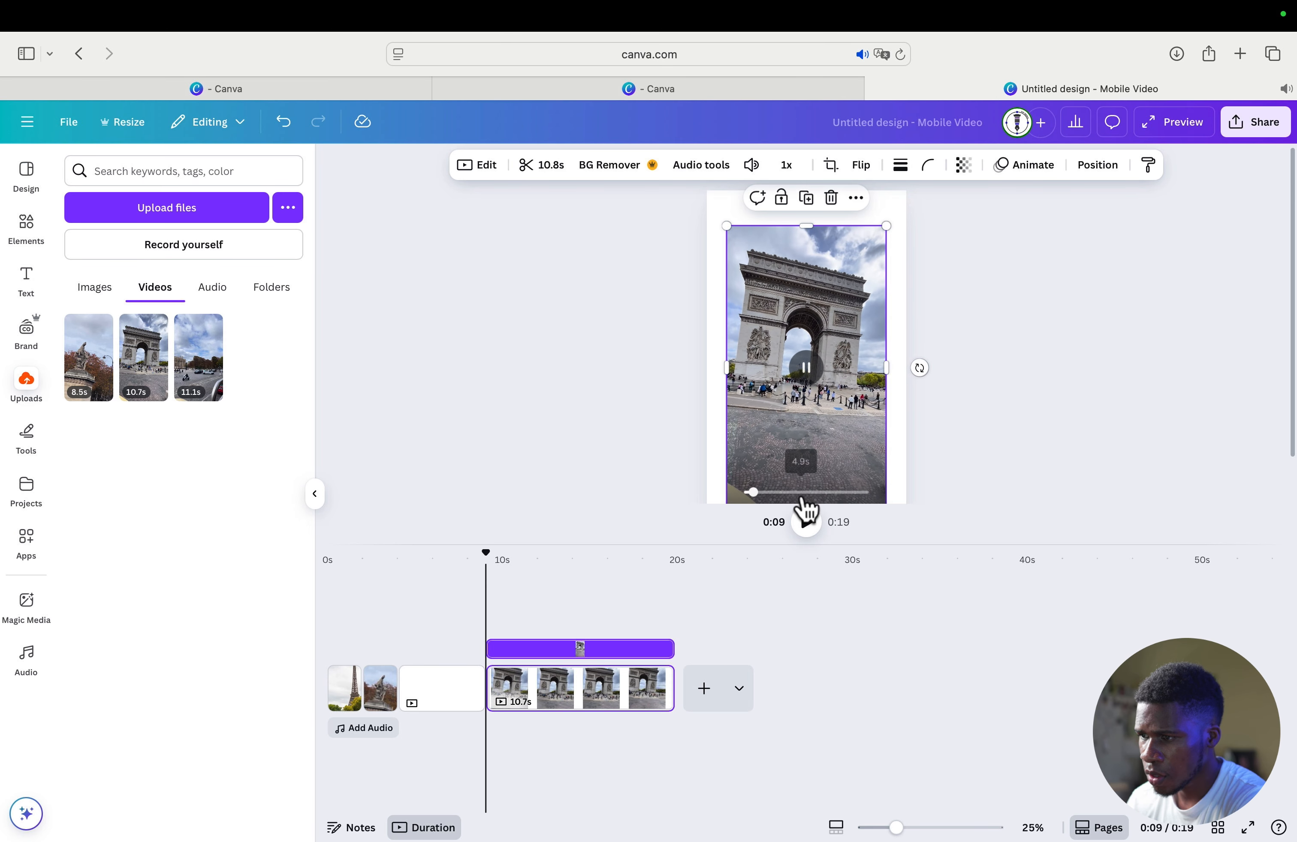
left_click(807, 520)
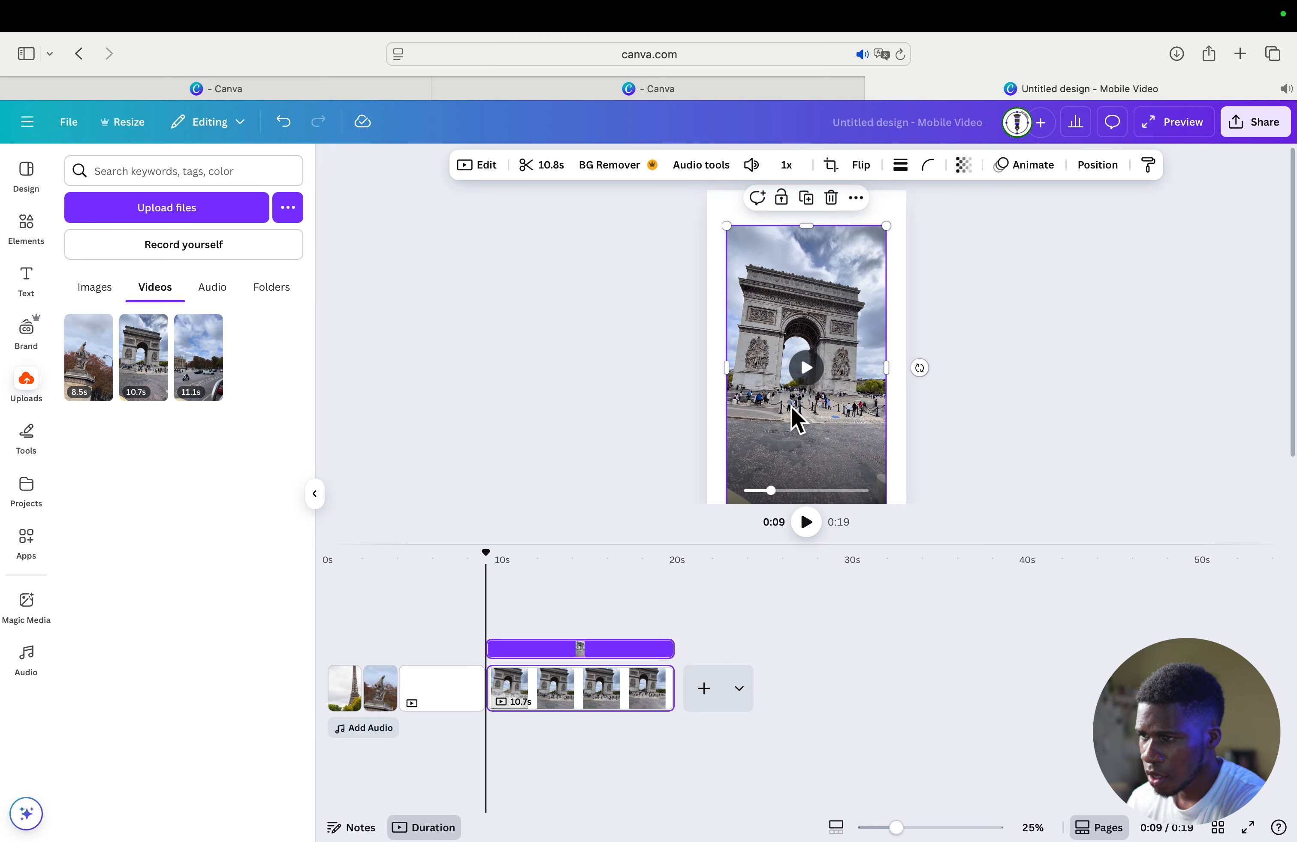
- Mute the Arc de Triomphe clip by setting its volume to 0
left_click(750, 166)
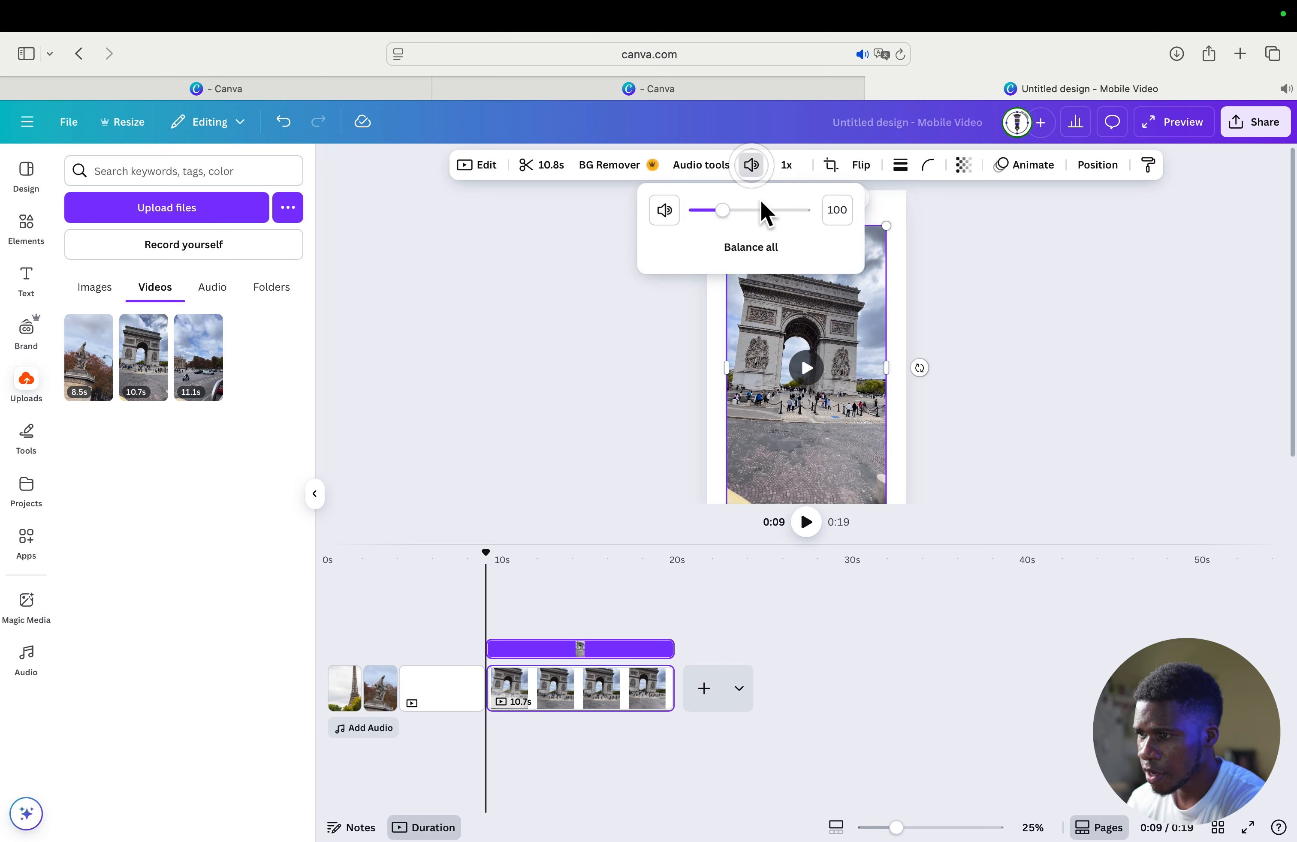
left_click_drag(712, 211, 679, 215)
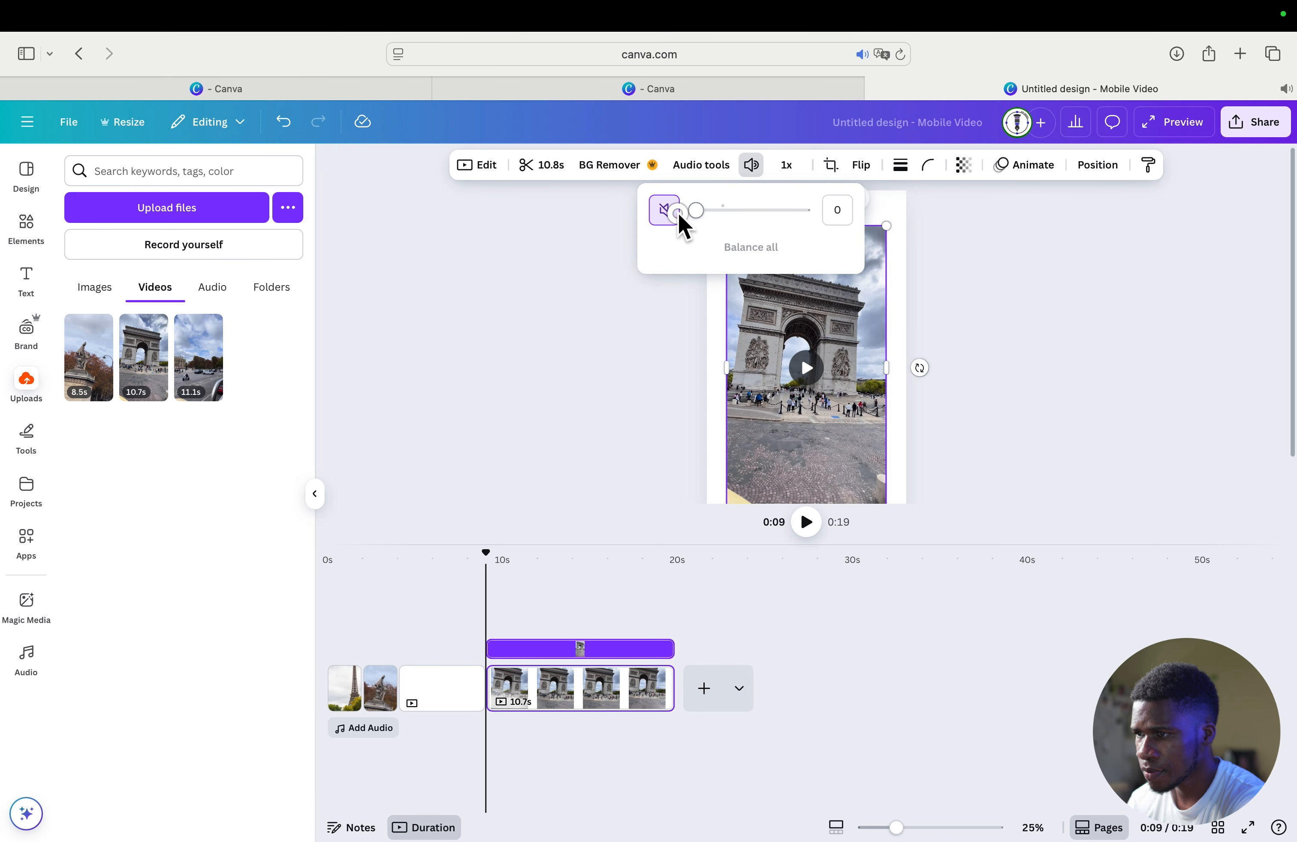
left_click(957, 335)
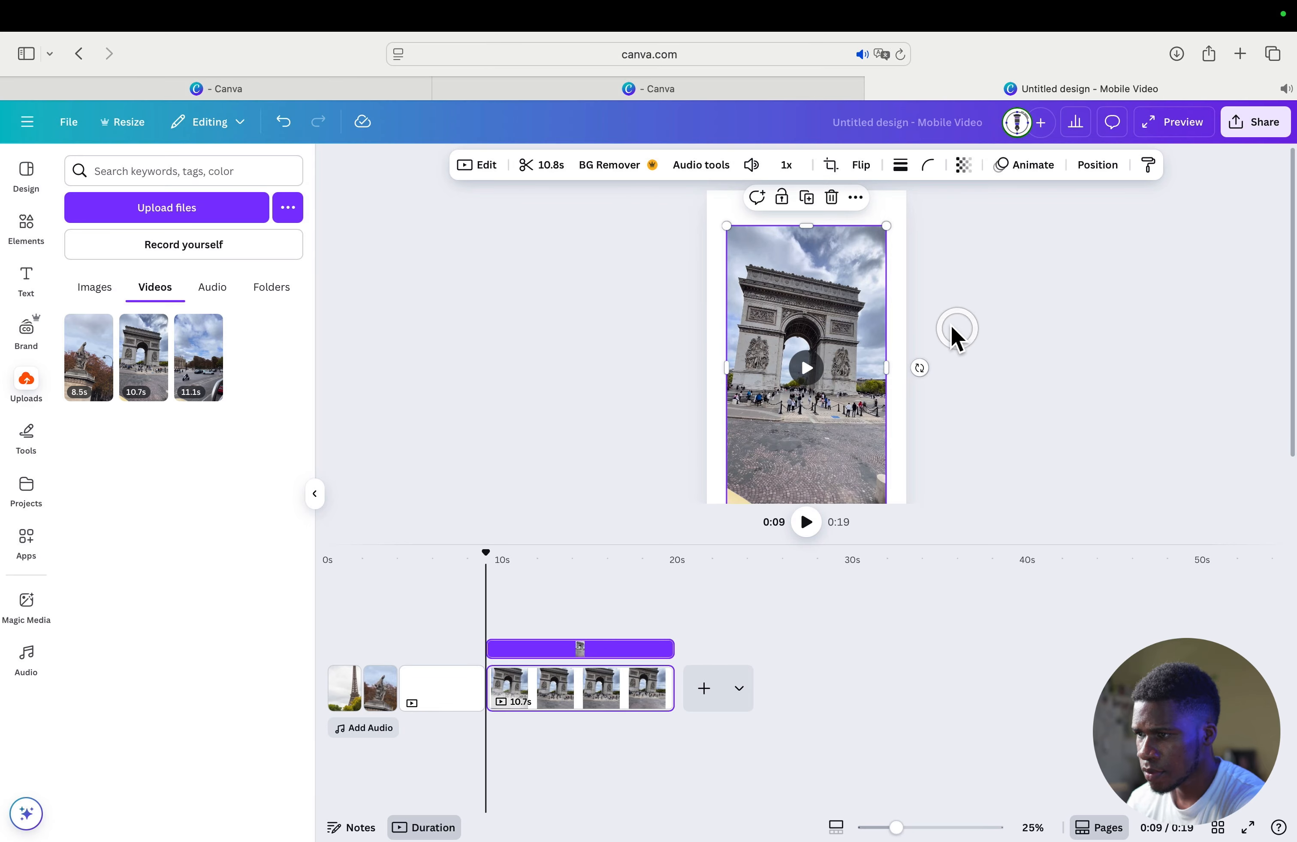
- Enlarge and reposition the Arc de Triomphe clip to fill its page, and trim its end so it lasts about 2 seconds
left_click_drag(885, 225, 923, 178)
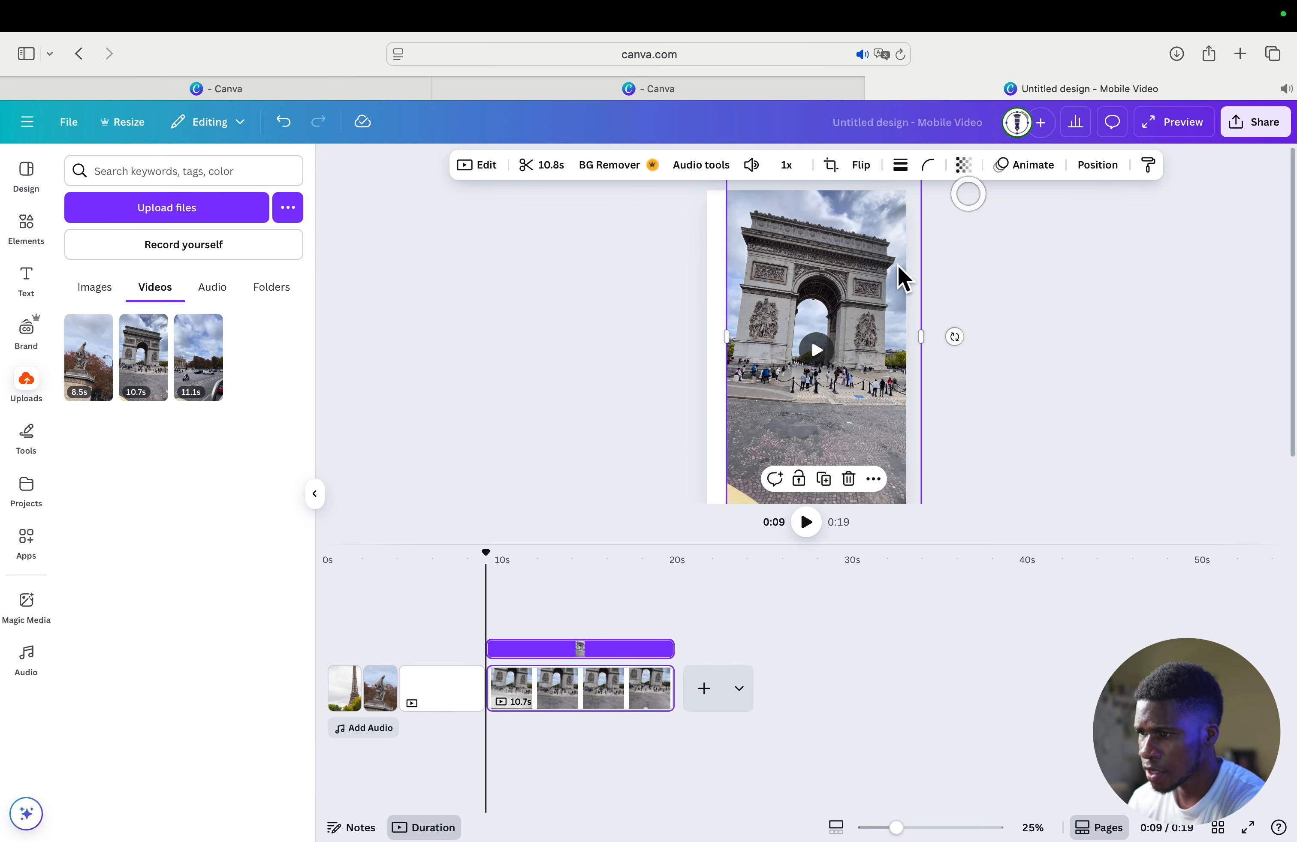
left_click_drag(856, 299, 838, 303)
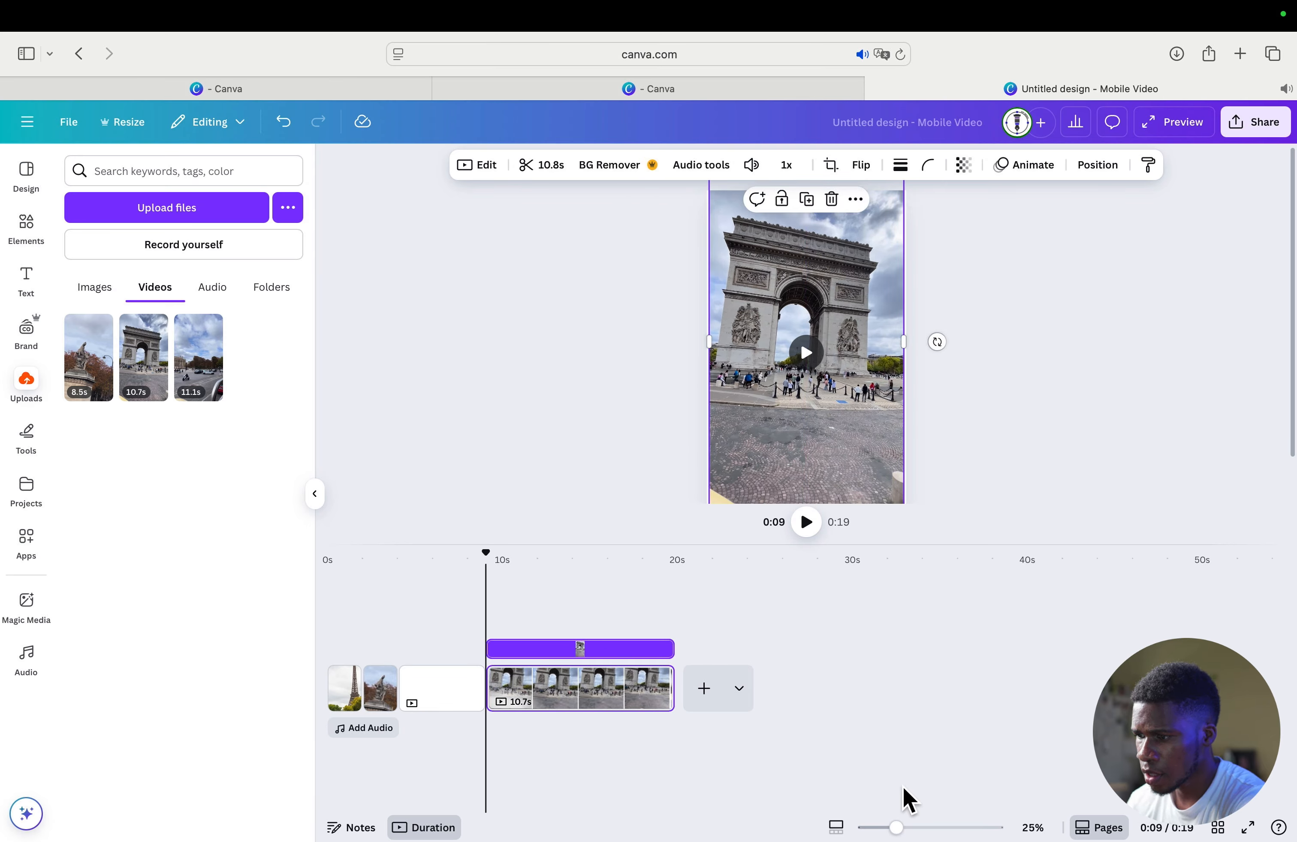
left_click_drag(894, 544, 892, 637)
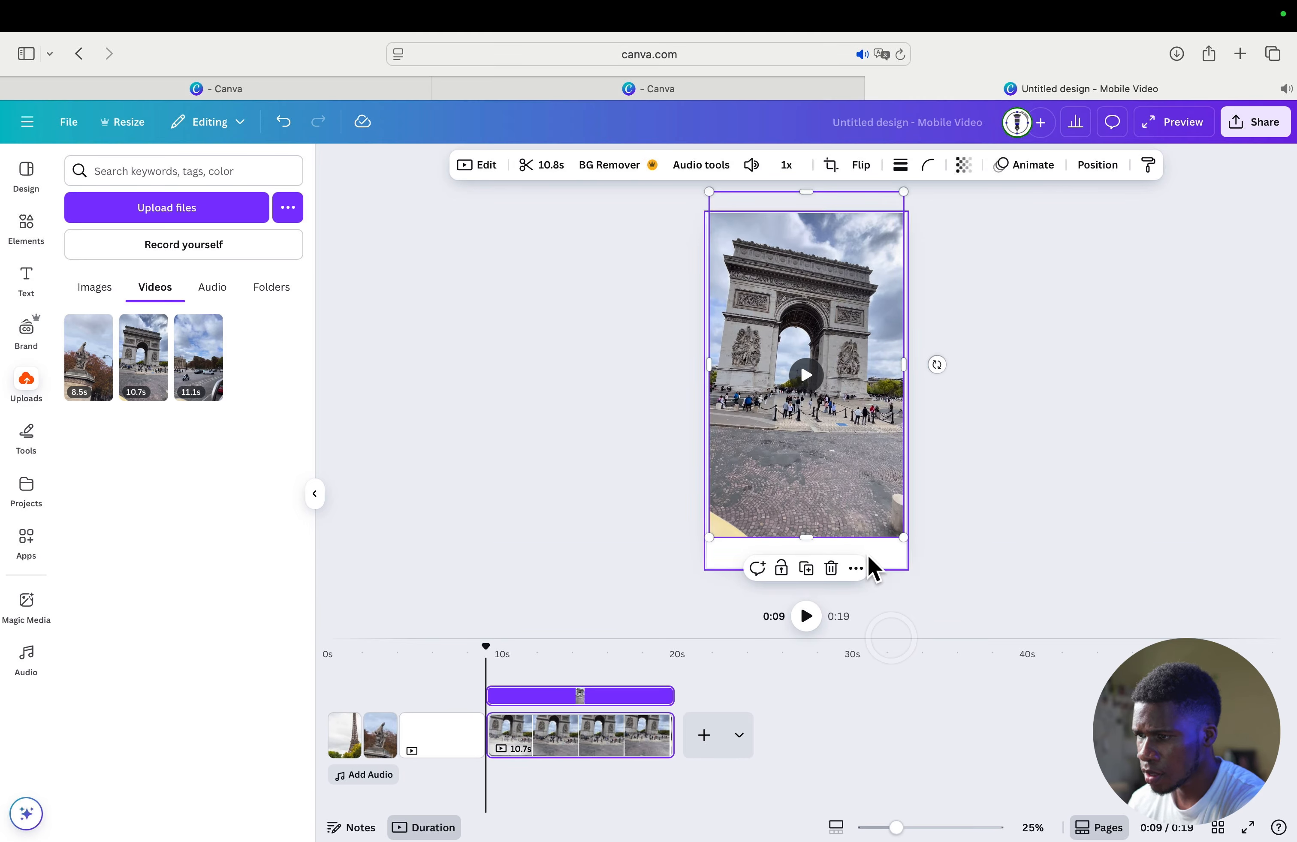
left_click_drag(708, 535, 686, 578)
mouse_move(789, 498)
left_mouse_down()
mouse_move(808, 501)
mouse_move(797, 503)
left_mouse_up()
left_click(1061, 463)
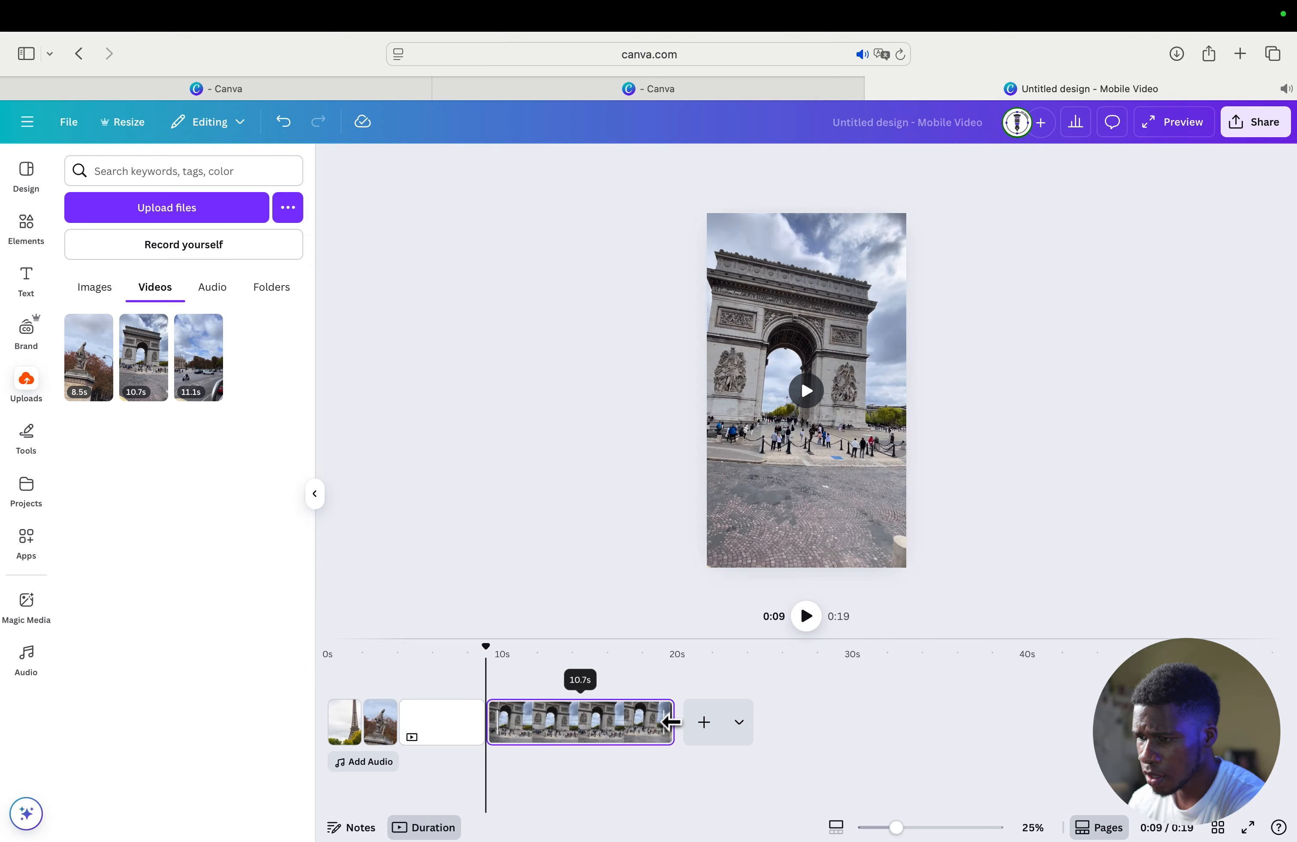
left_click_drag(671, 722, 518, 746)
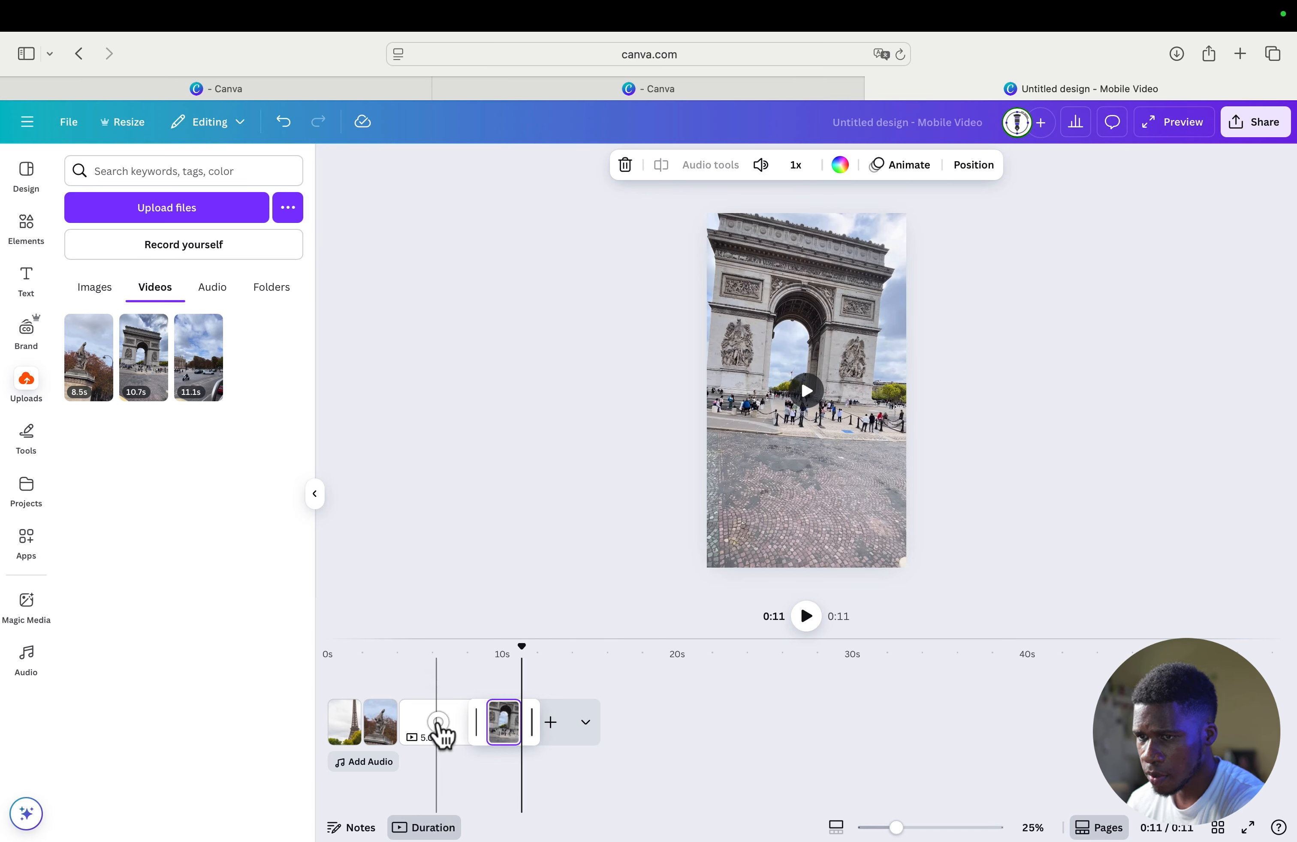
- Insert the uploaded photo of the twin-towered cathedral on the blank third page, enlarged and positioned to cover the whole page
left_click(438, 722)
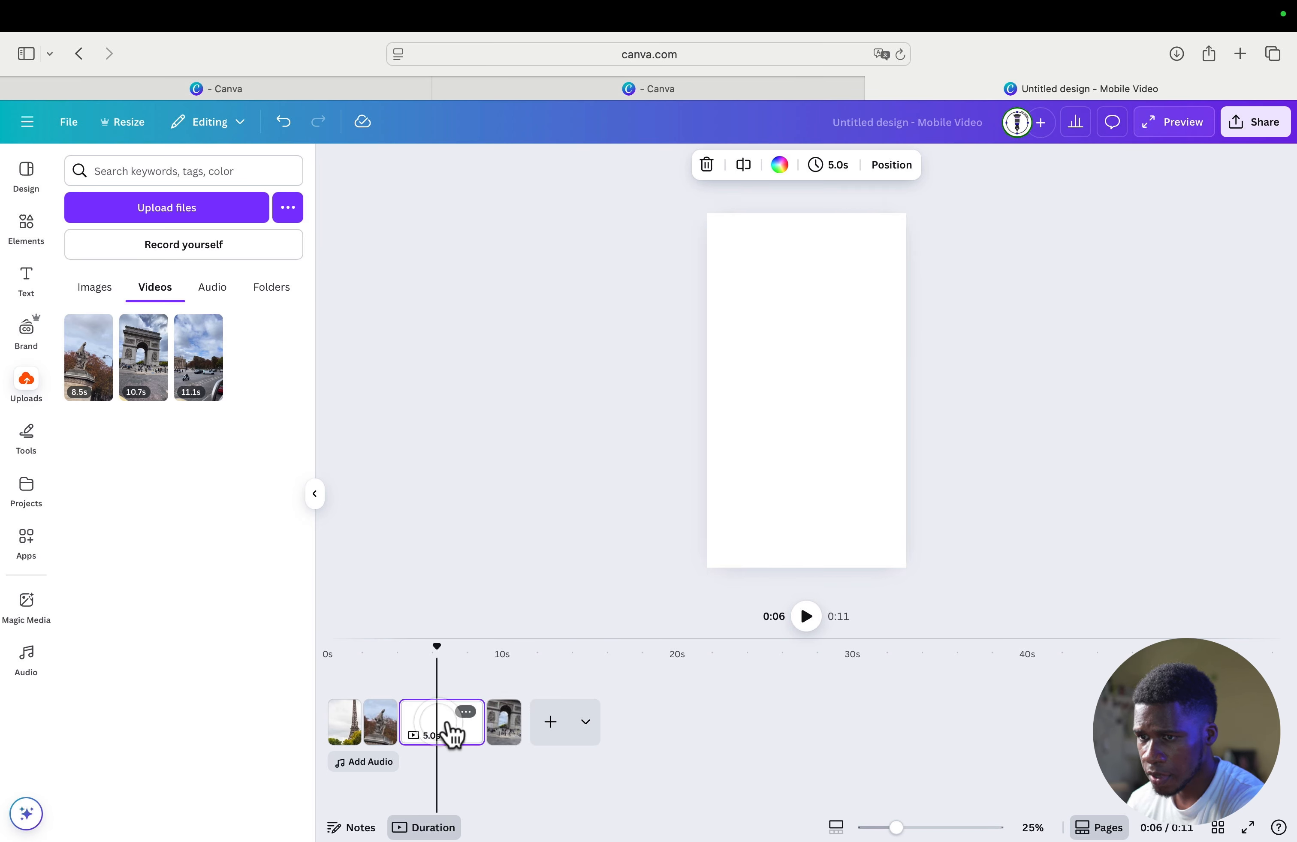
left_click(96, 288)
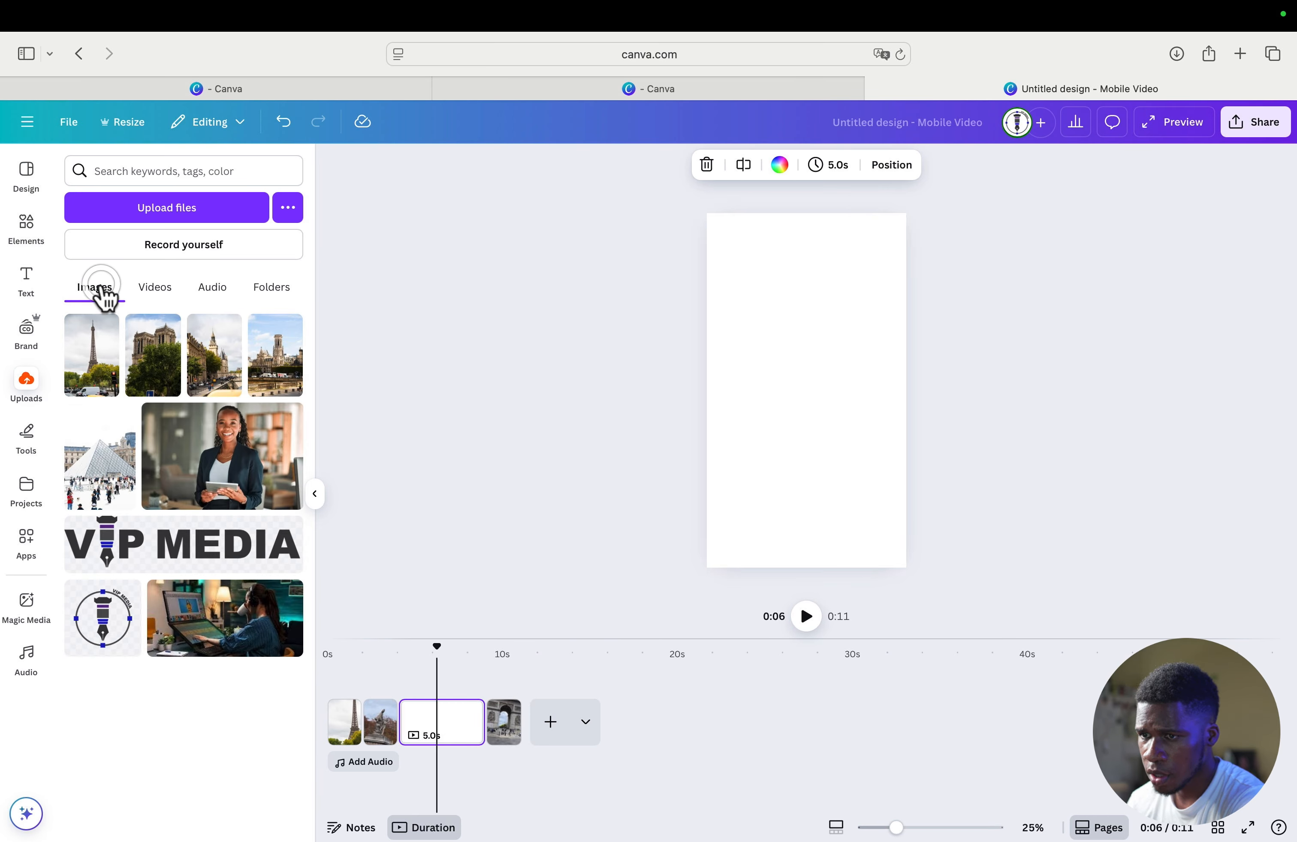
left_click(158, 378)
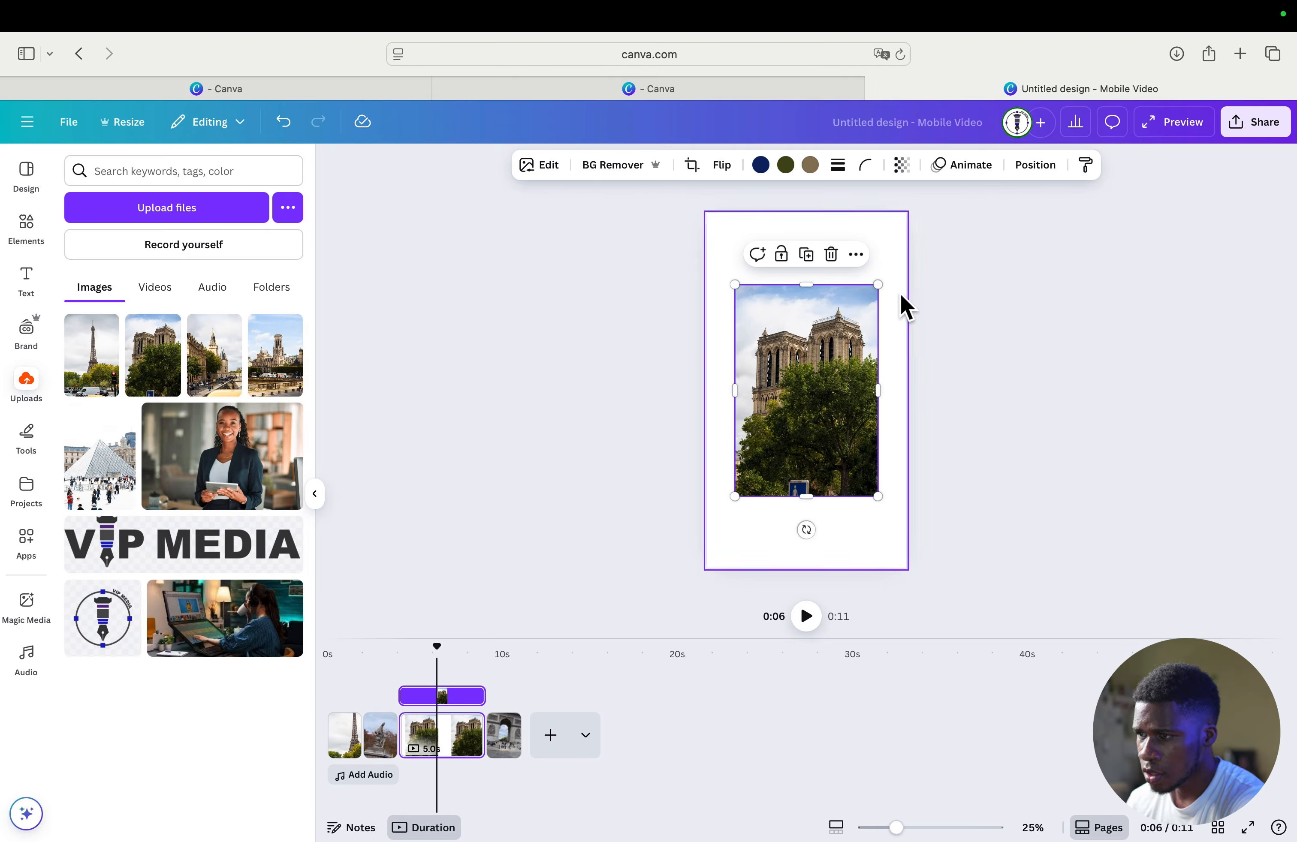
left_click_drag(877, 286, 827, 323)
left_click_drag(908, 528, 930, 588)
left_click_drag(832, 451, 830, 452)
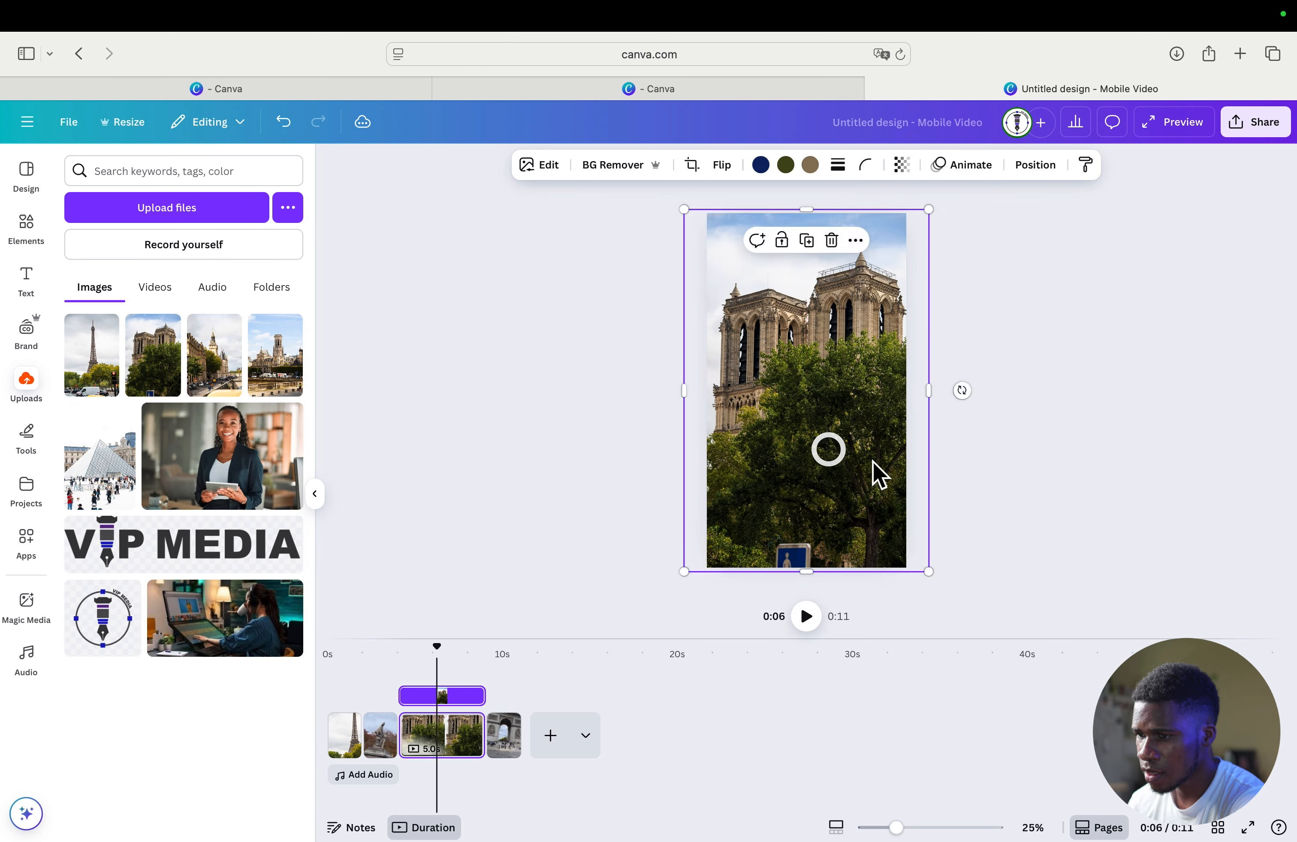
left_click(1096, 388)
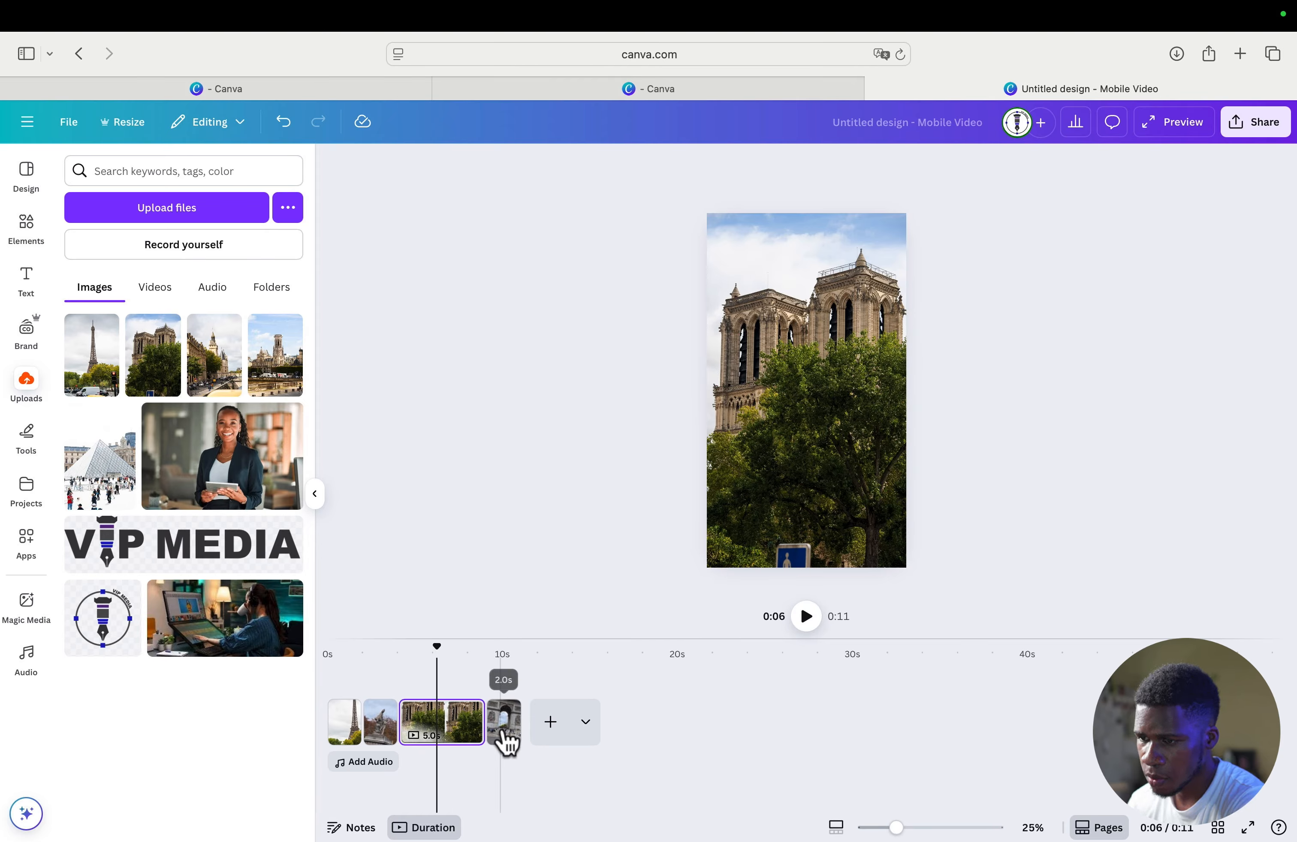
- Shorten the third page with the cathedral photo to 2.0 seconds on the timeline
left_click(440, 727)
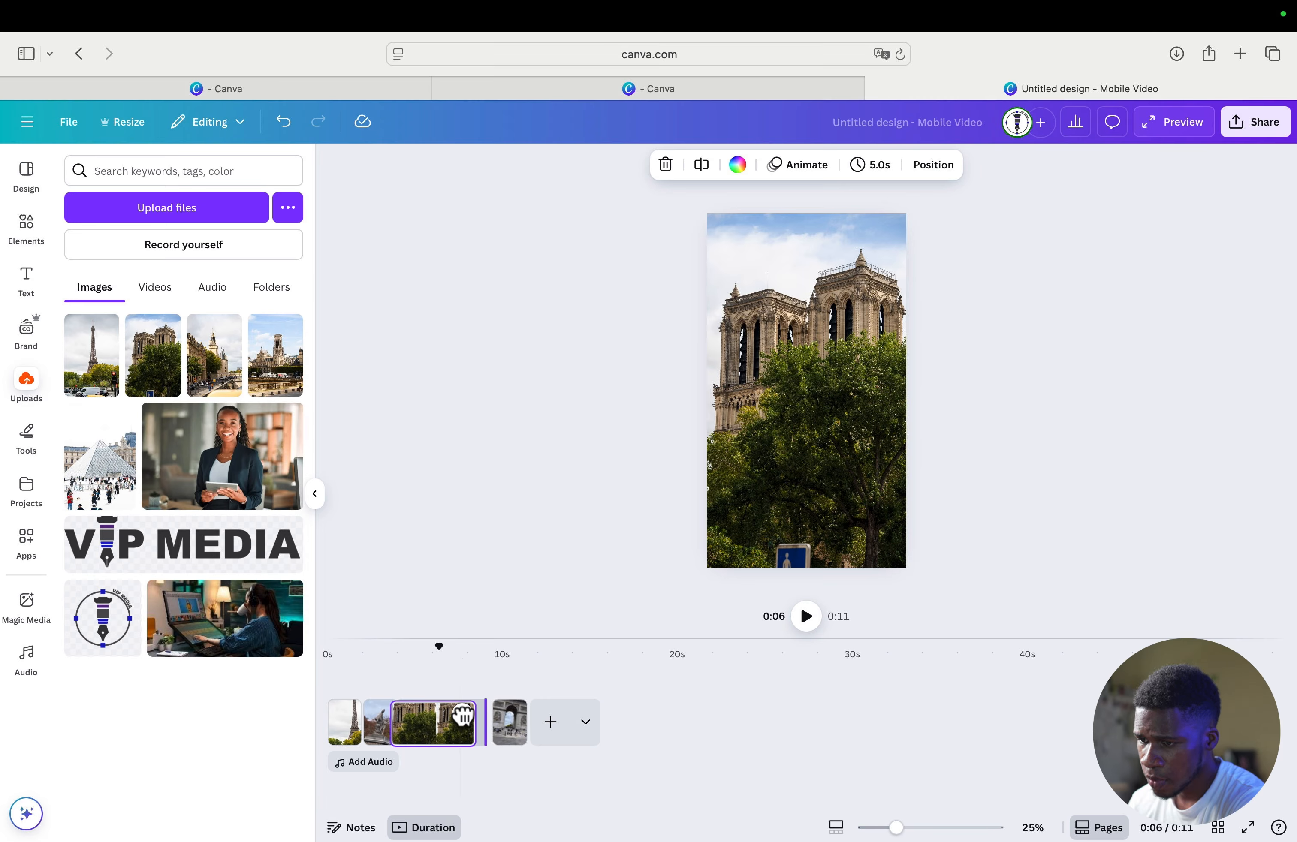
left_click(473, 723)
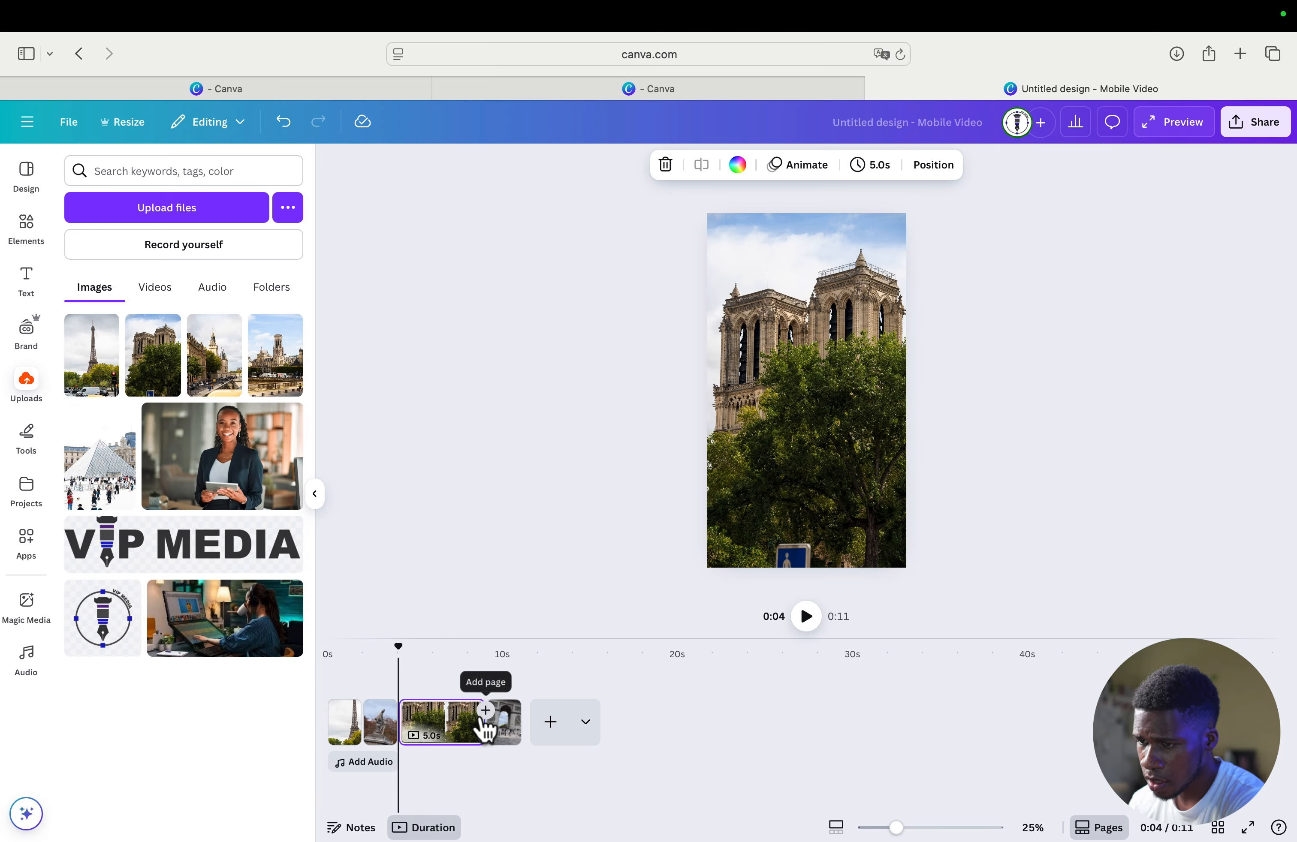
left_click_drag(410, 722, 410, 725)
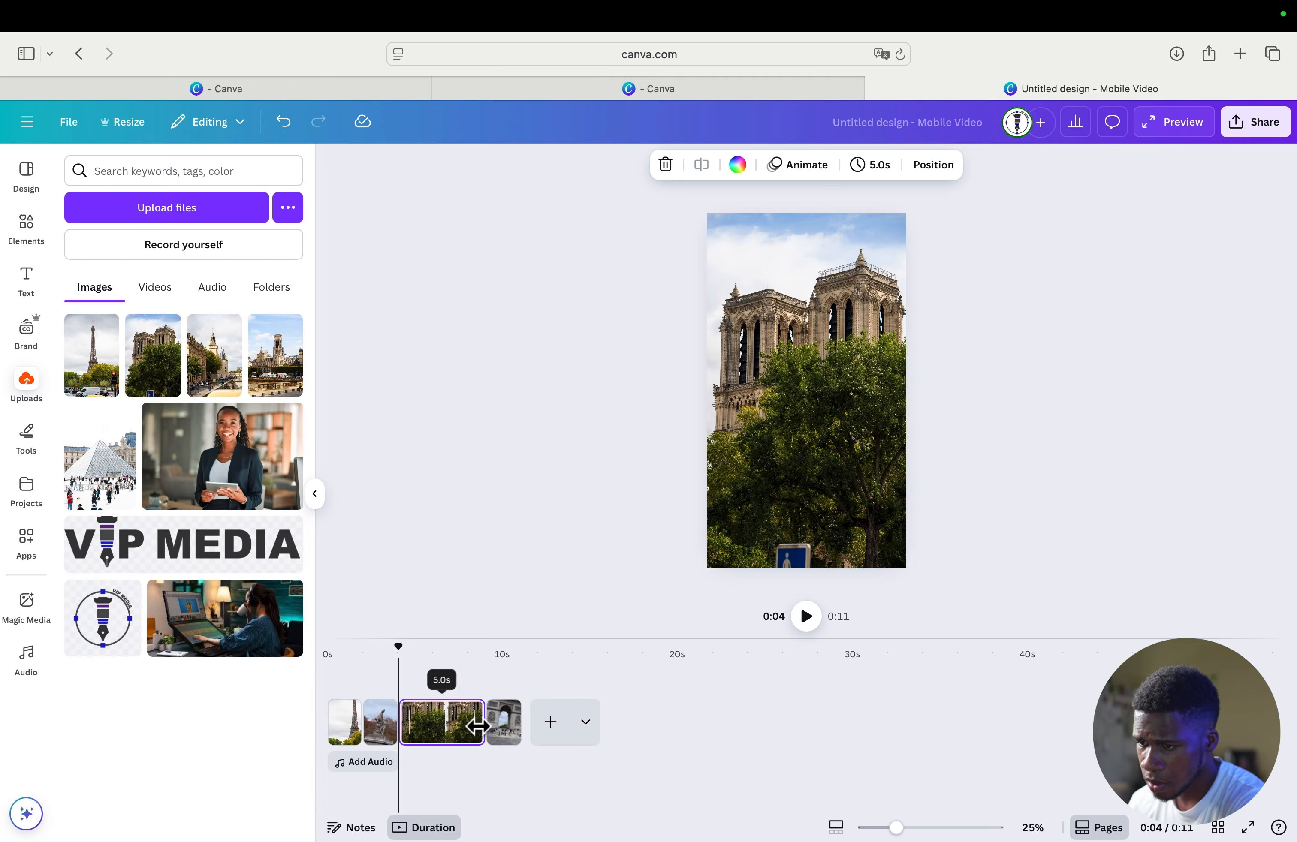
left_click_drag(477, 725, 428, 735)
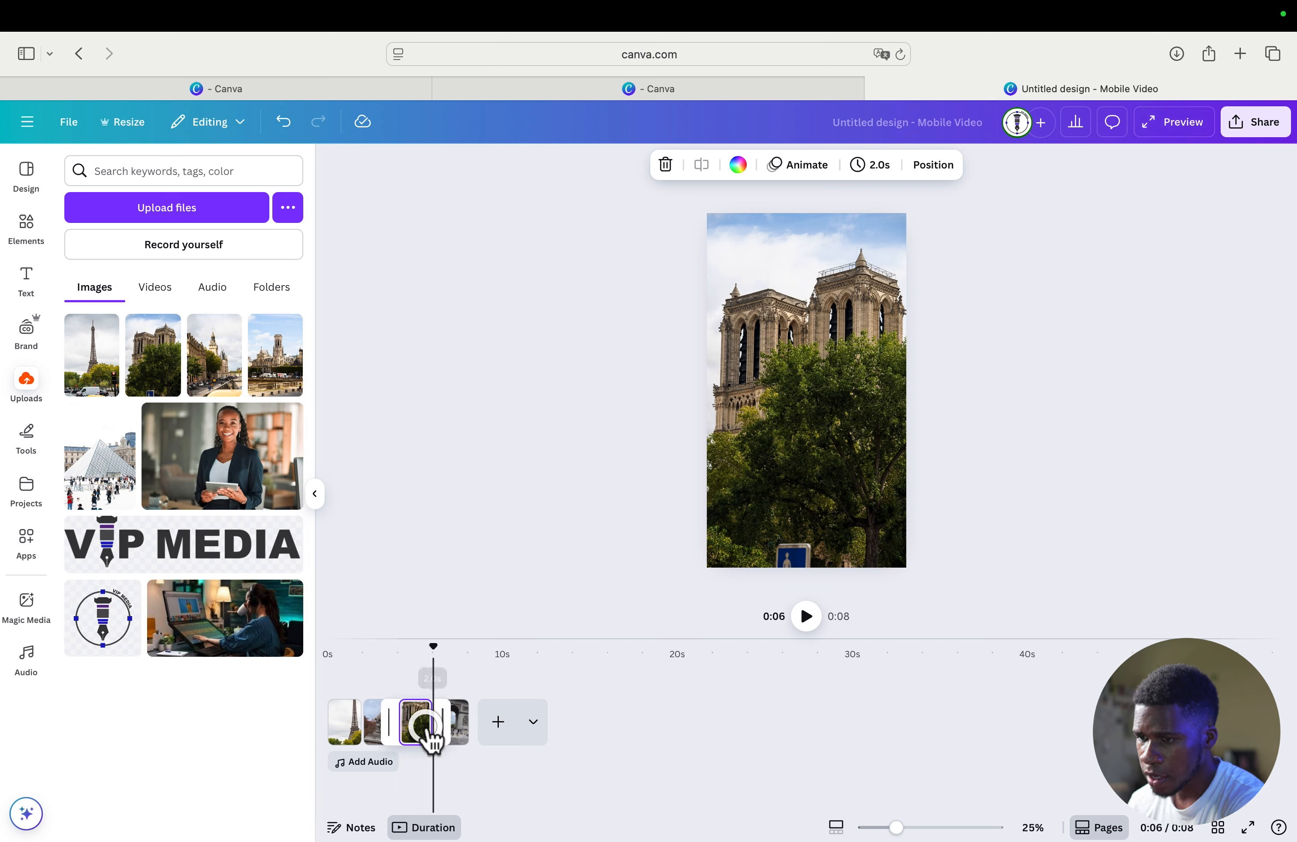
left_click(709, 766)
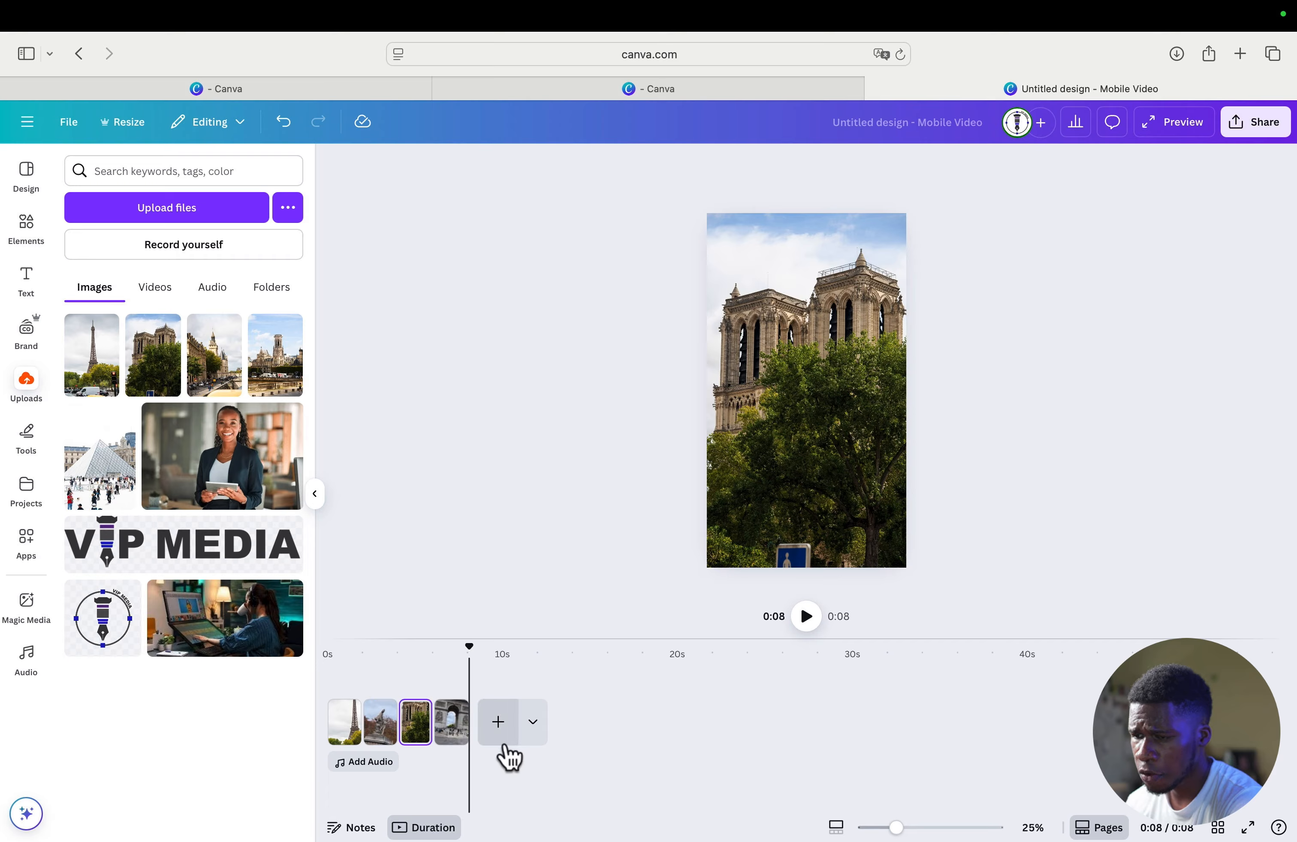
- Add a fifth page and fill it completely with the uploaded photo of the church tower behind the stone wall
left_click(499, 727)
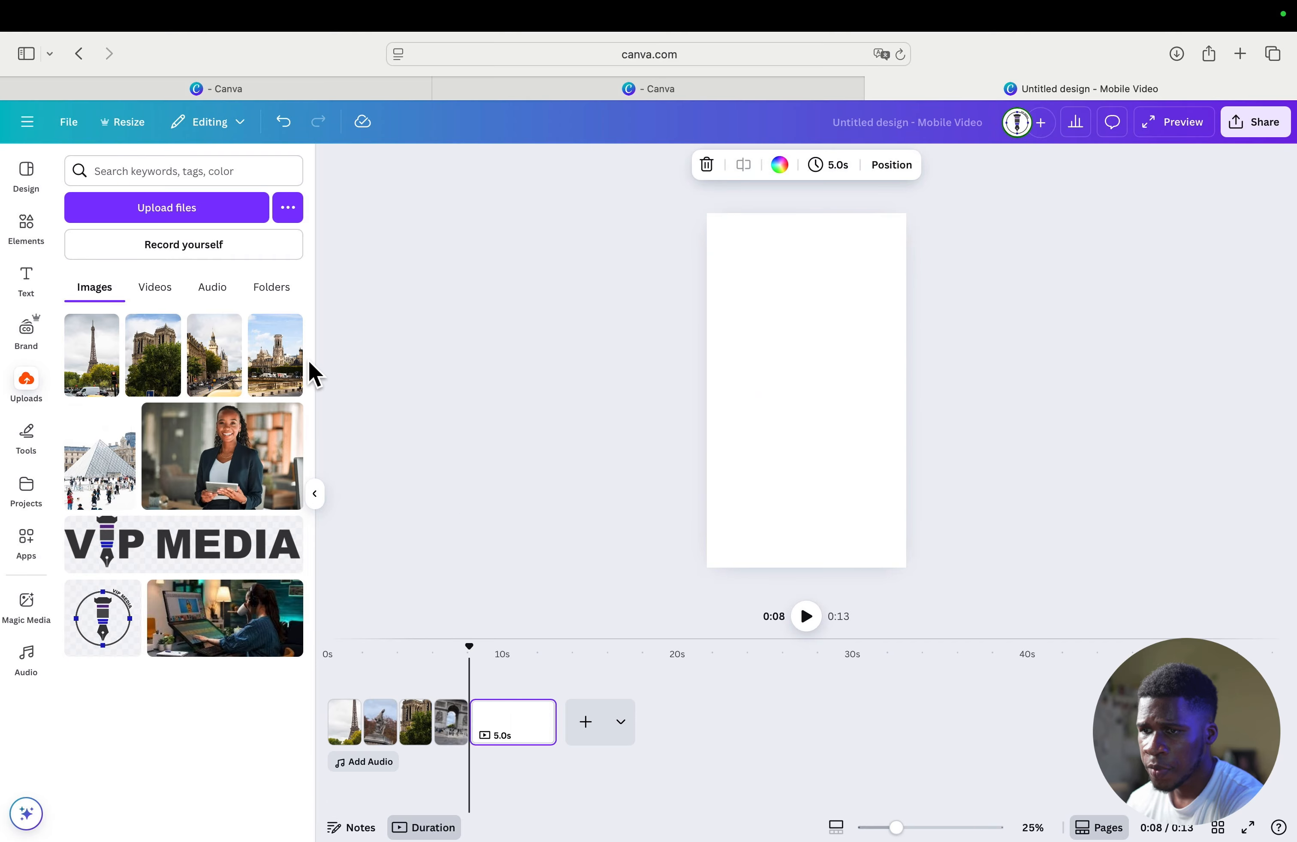
left_click(276, 371)
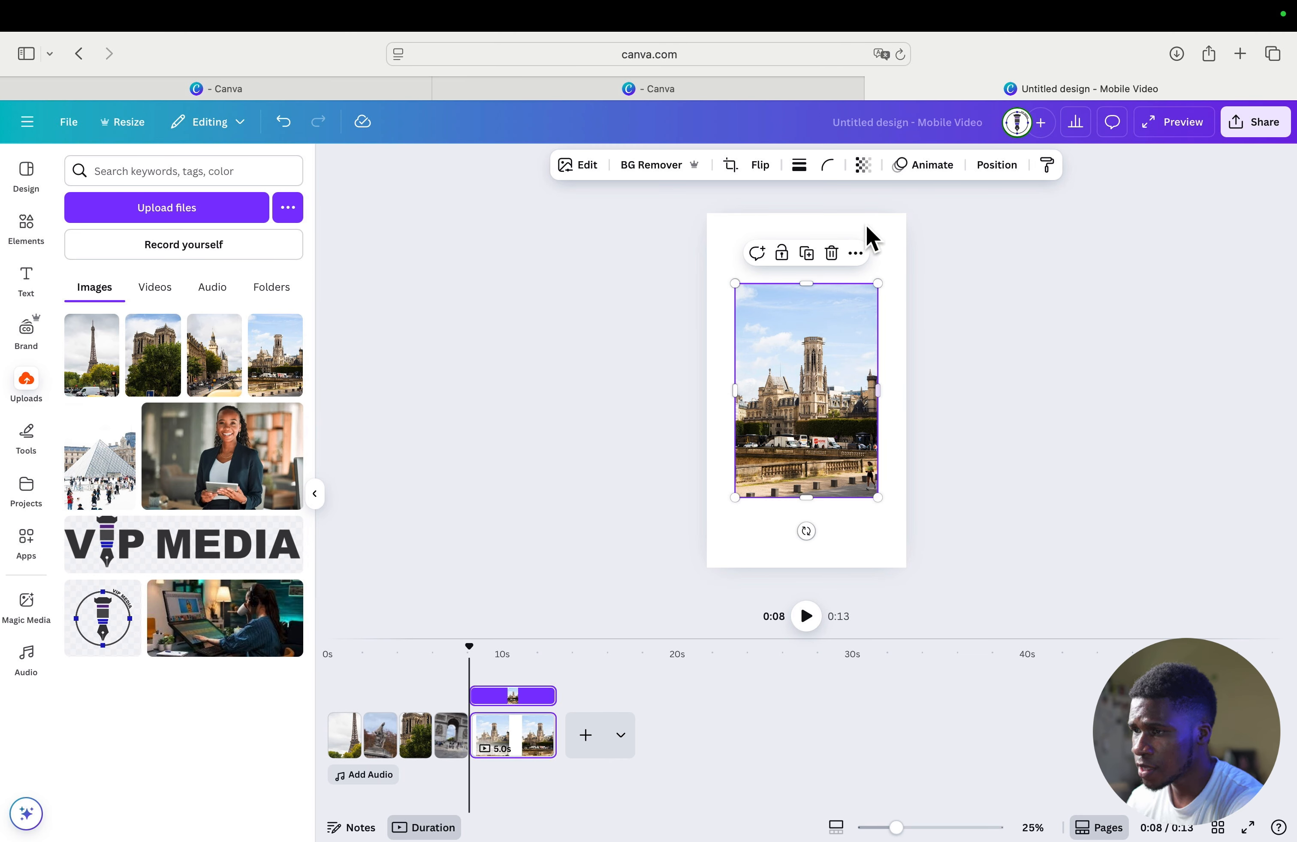
mouse_move(872, 281)
left_mouse_down()
mouse_move(939, 192)
mouse_move(874, 293)
mouse_move(857, 293)
left_mouse_up()
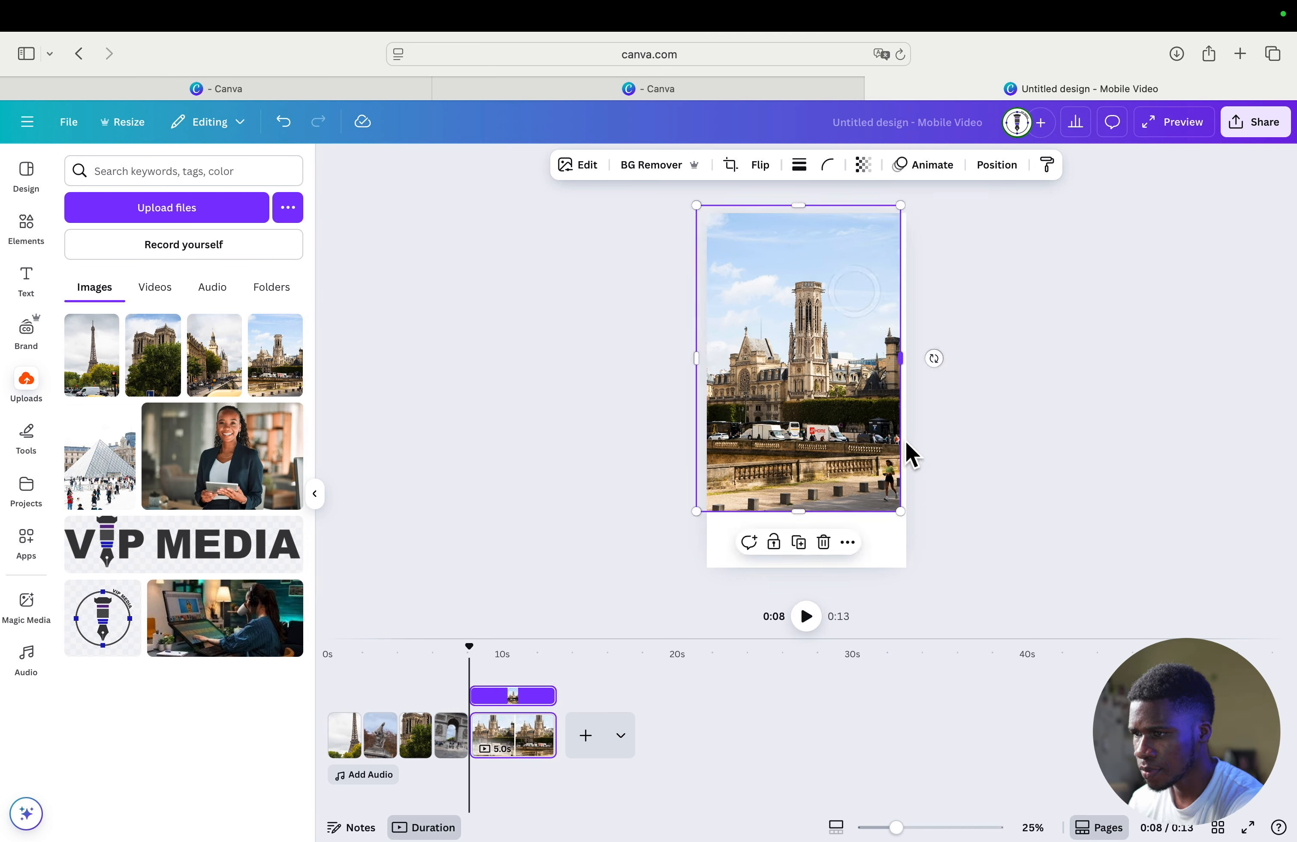
left_click_drag(901, 510, 923, 586)
left_click_drag(877, 429, 856, 421)
left_click(1122, 363)
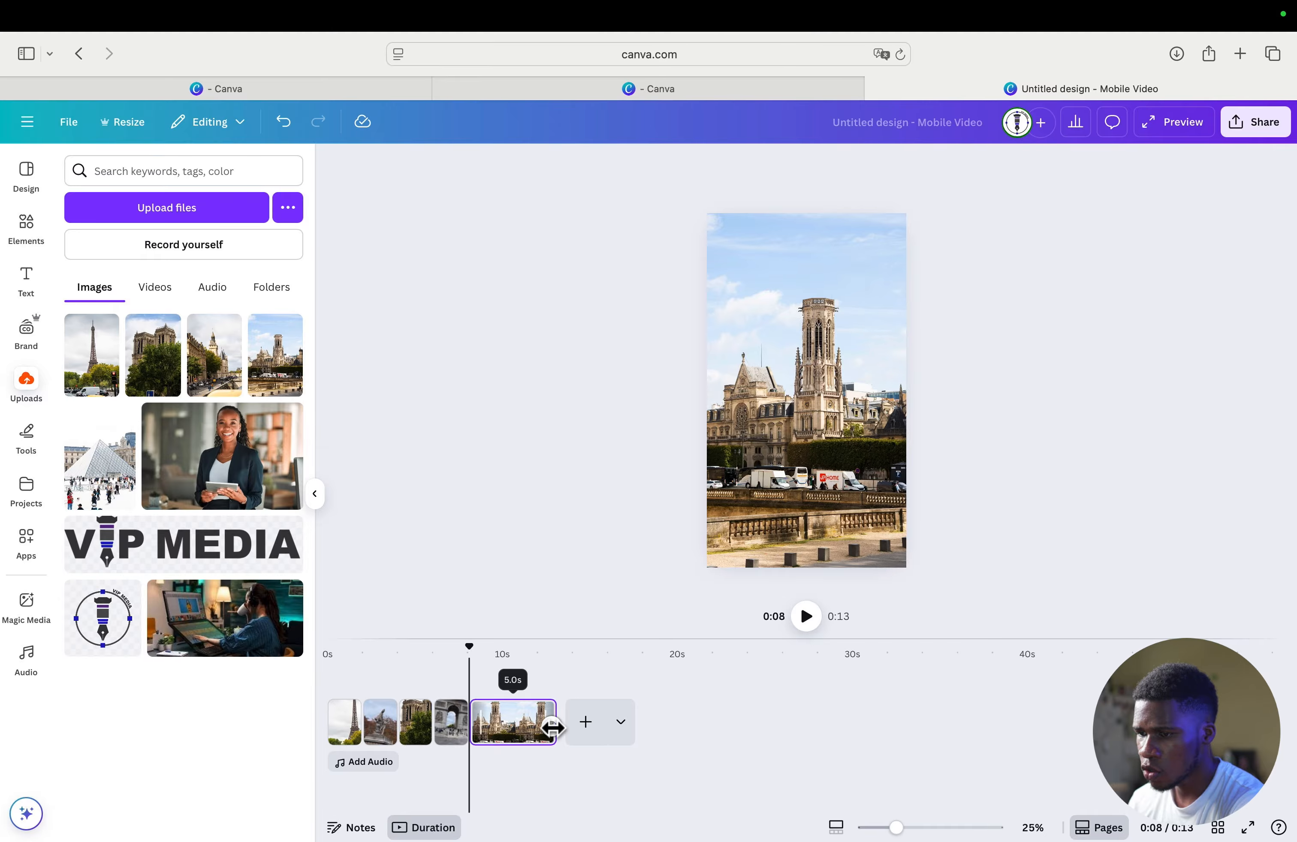
- Shorten the fifth page with the church tower photo and set its duration to exactly 2.0 seconds, for that page only
left_click_drag(553, 727, 538, 730)
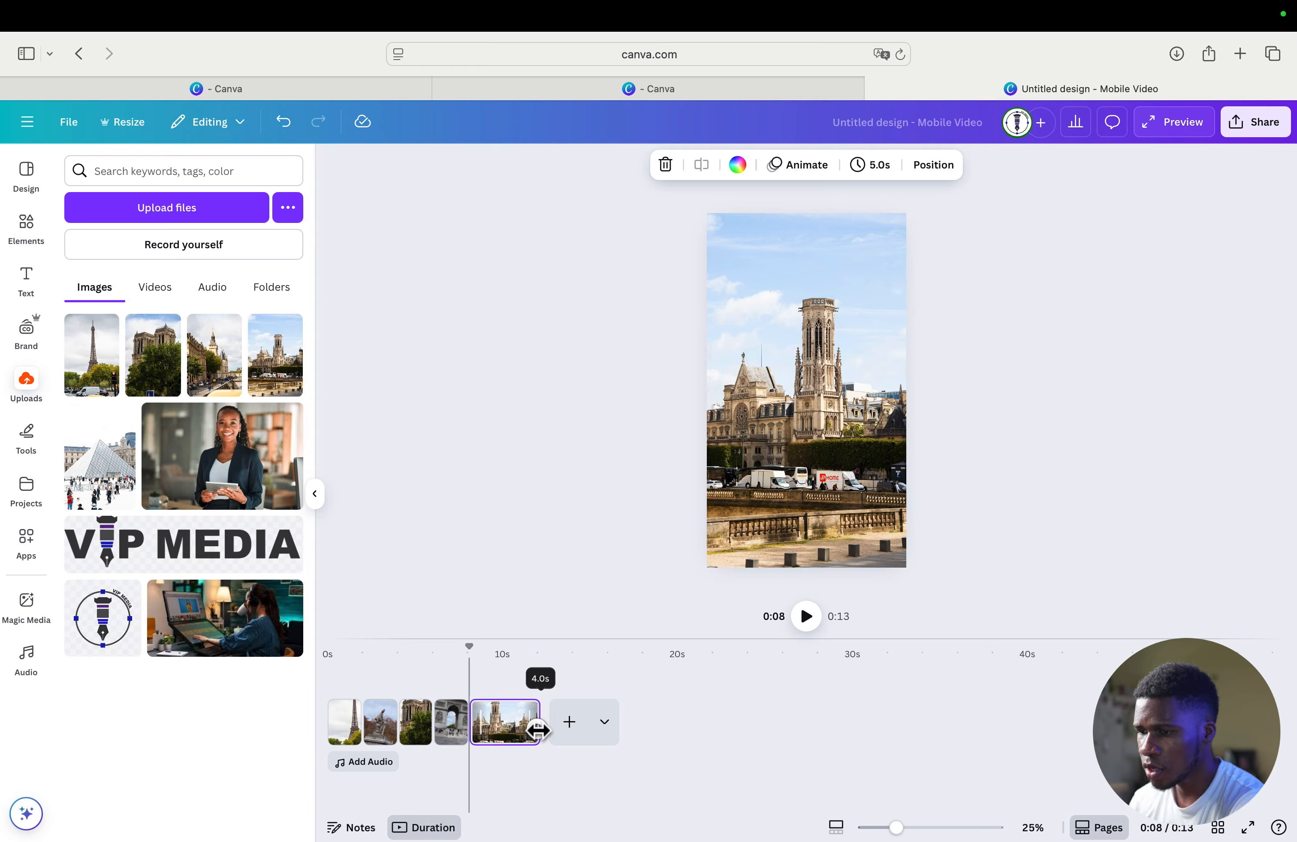
left_click_drag(538, 731, 509, 732)
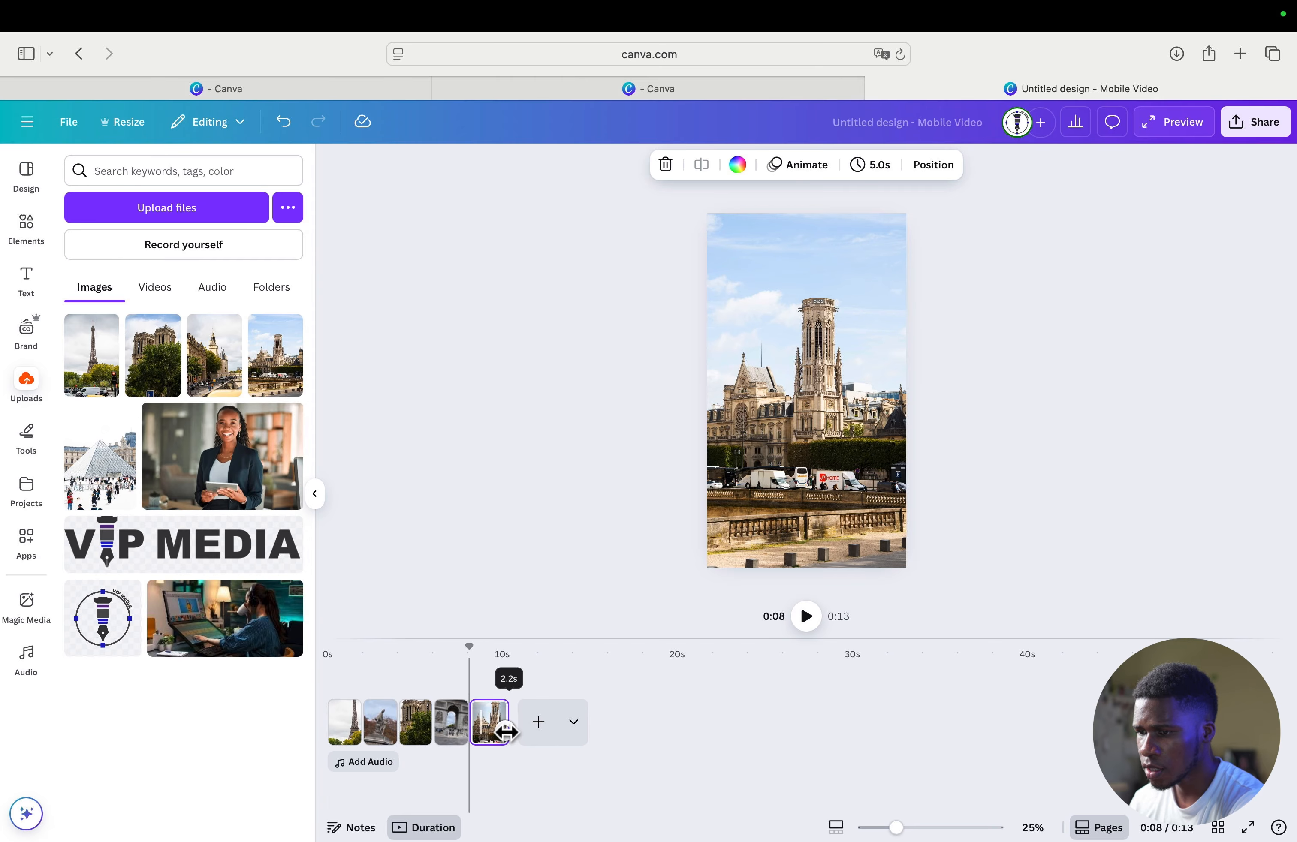
left_click_drag(507, 731, 500, 722)
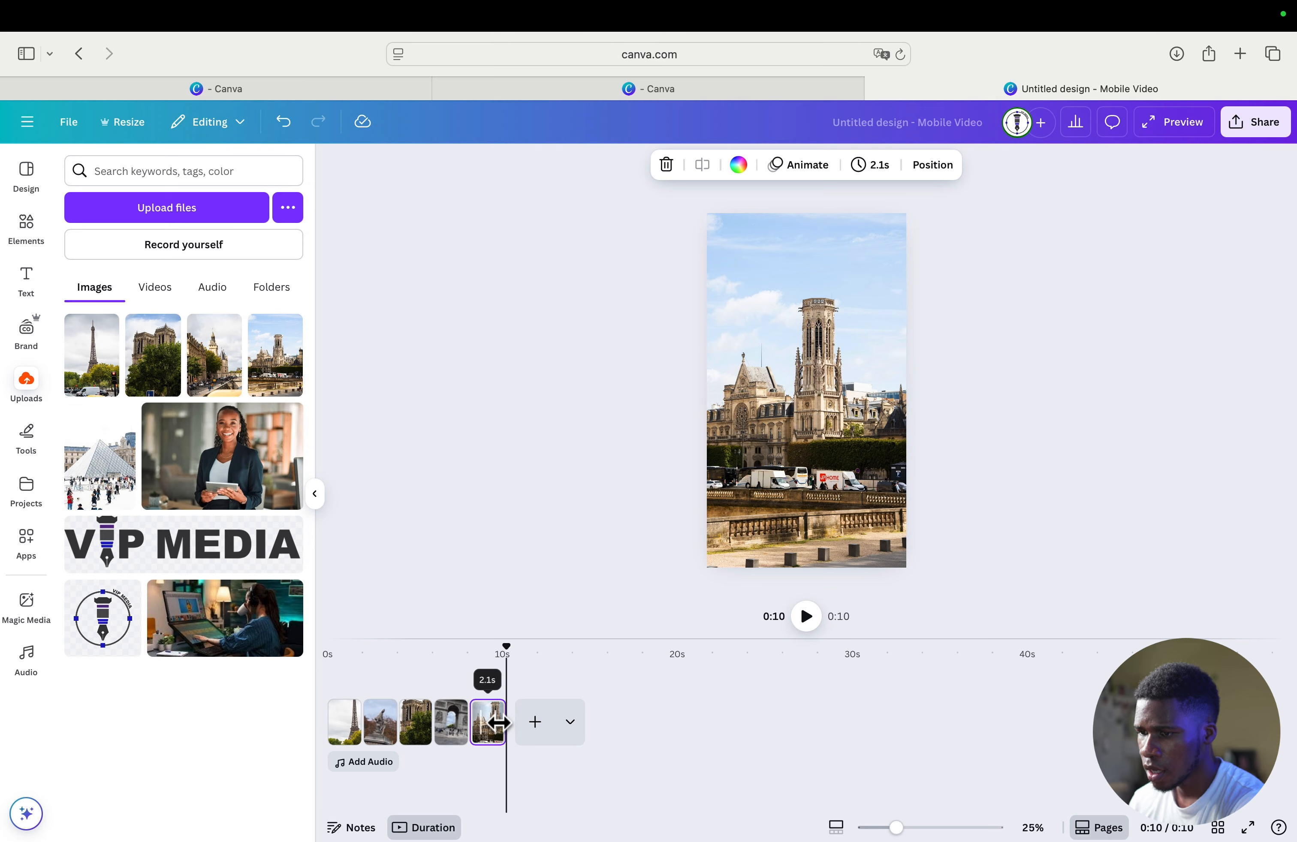
left_click(873, 172)
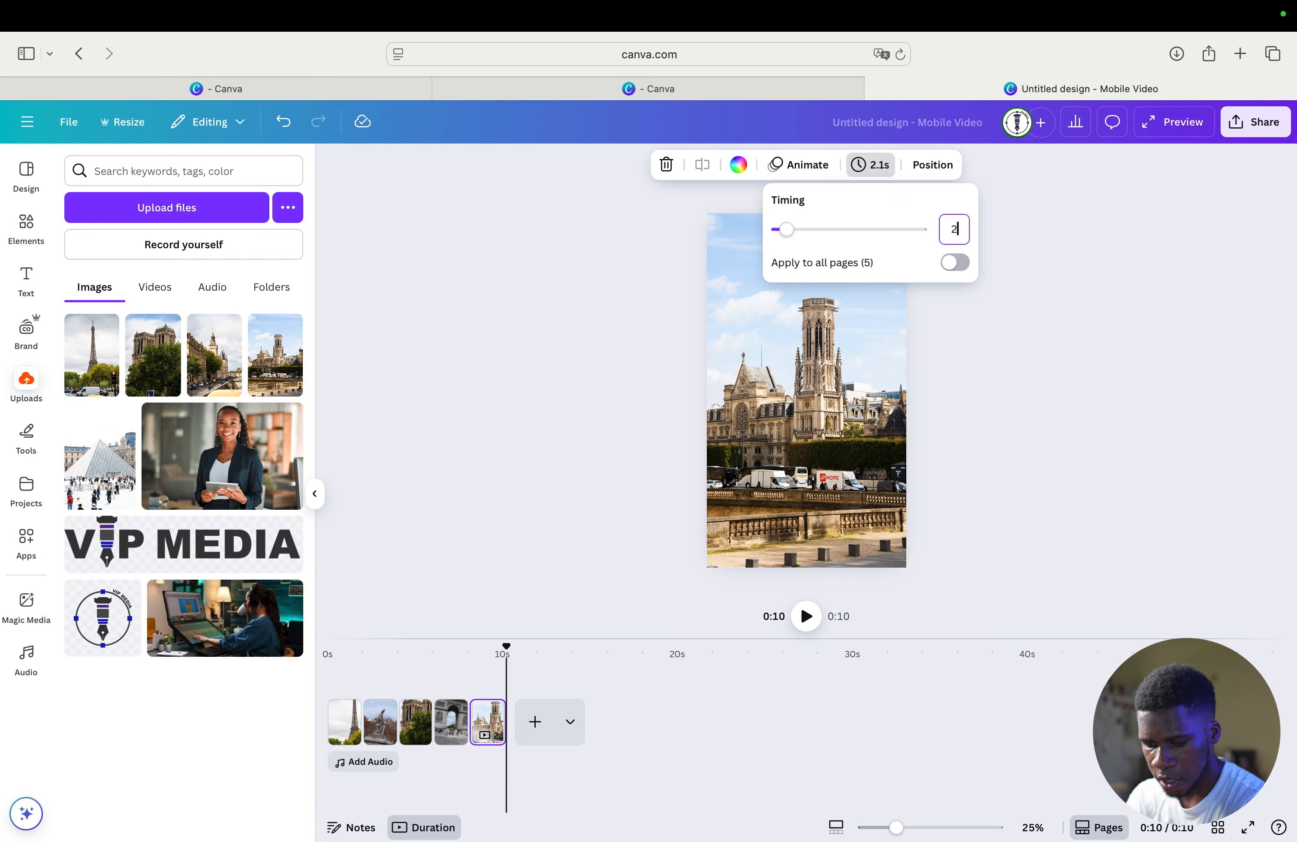
type("2")
key("Return")
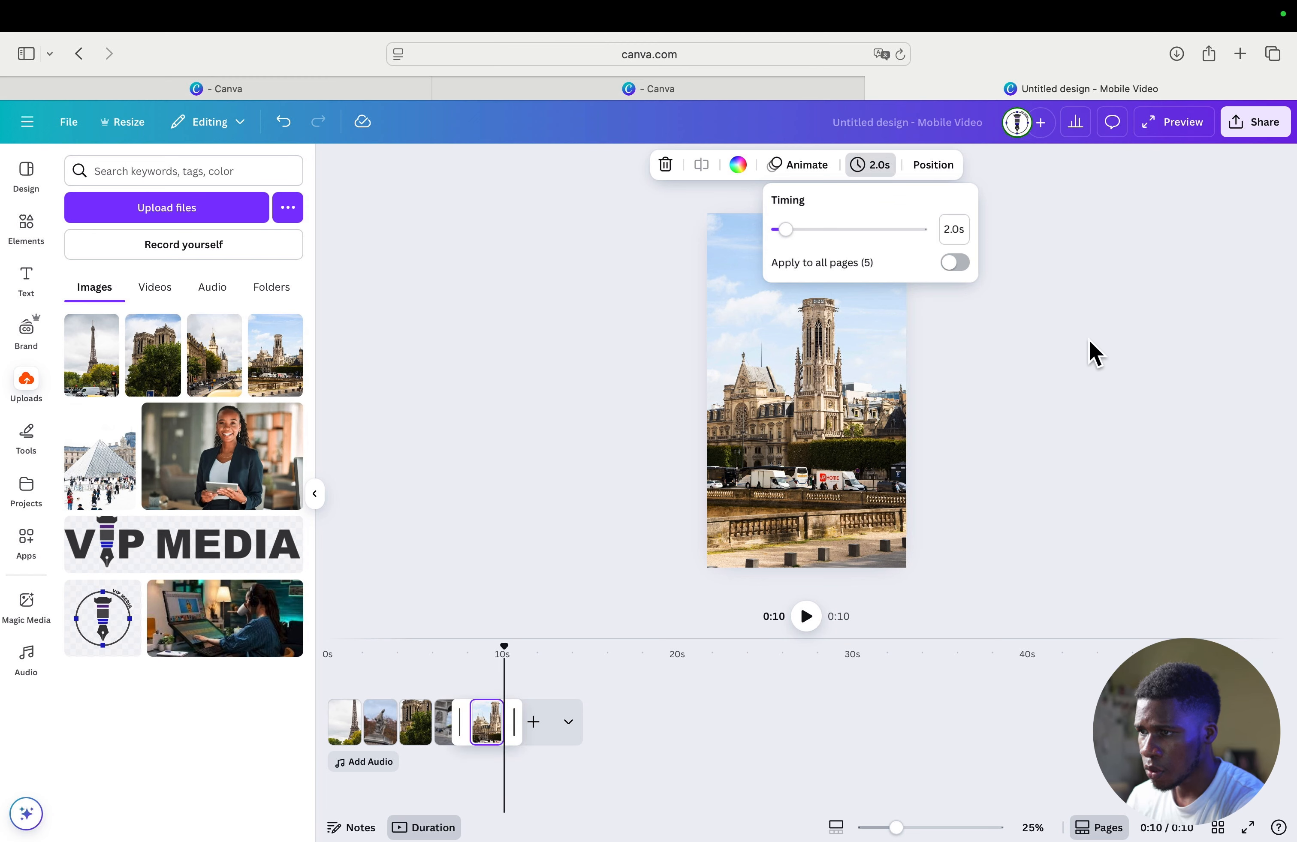
left_click(1090, 343)
left_click(684, 736)
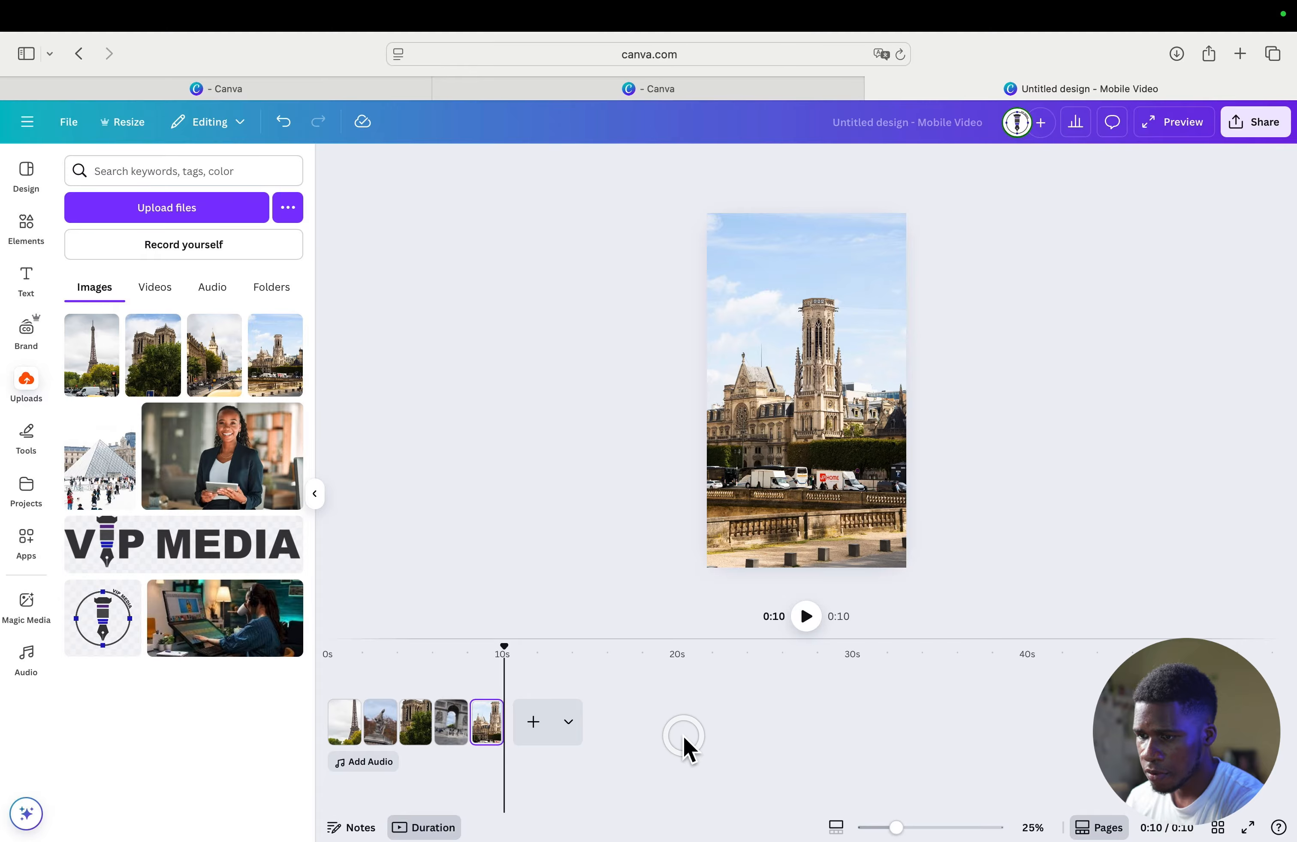
- Return to the start of the video and upload the audio file "neheart x reidenshi - snowfall.mp3" from Downloads
left_click(408, 656)
left_click_drag(420, 645, 336, 652)
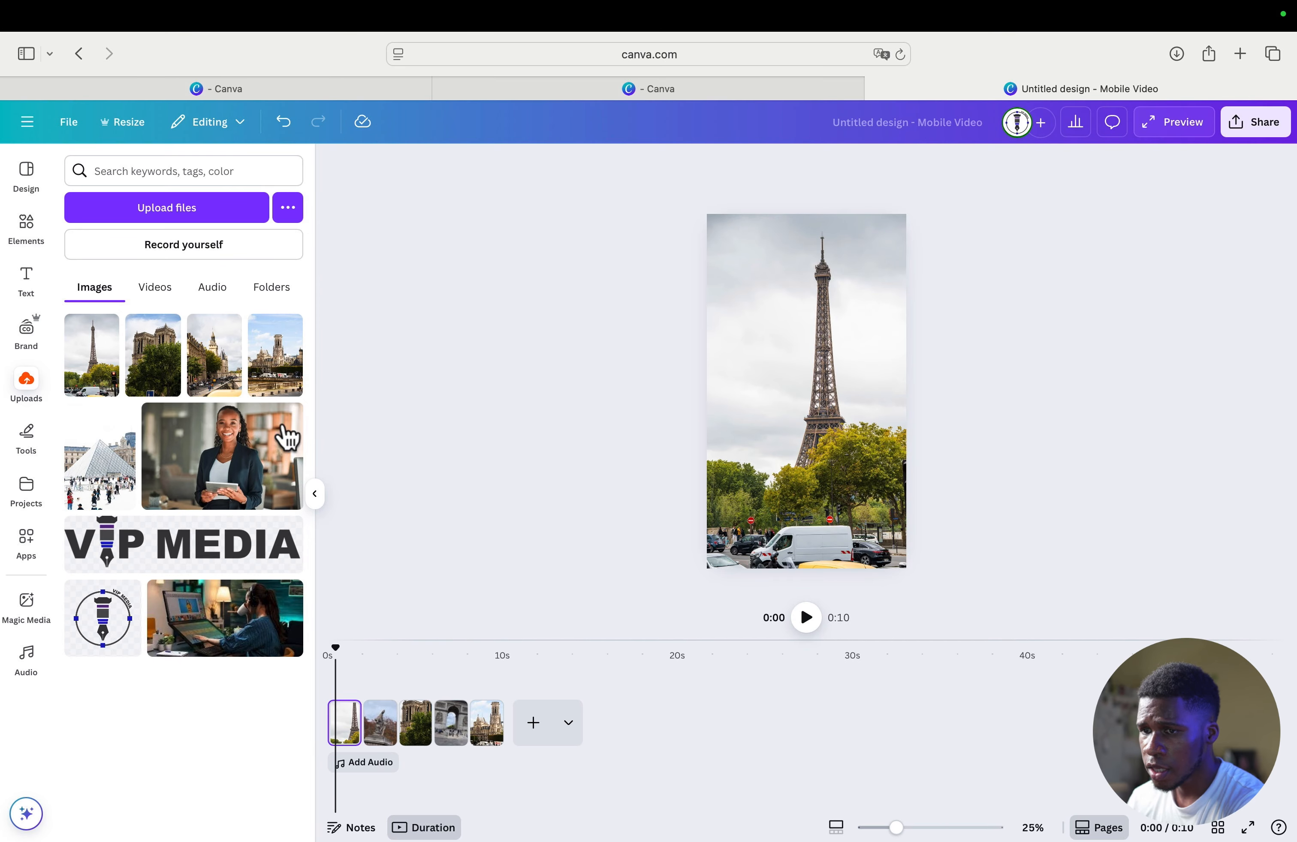
left_click(28, 386)
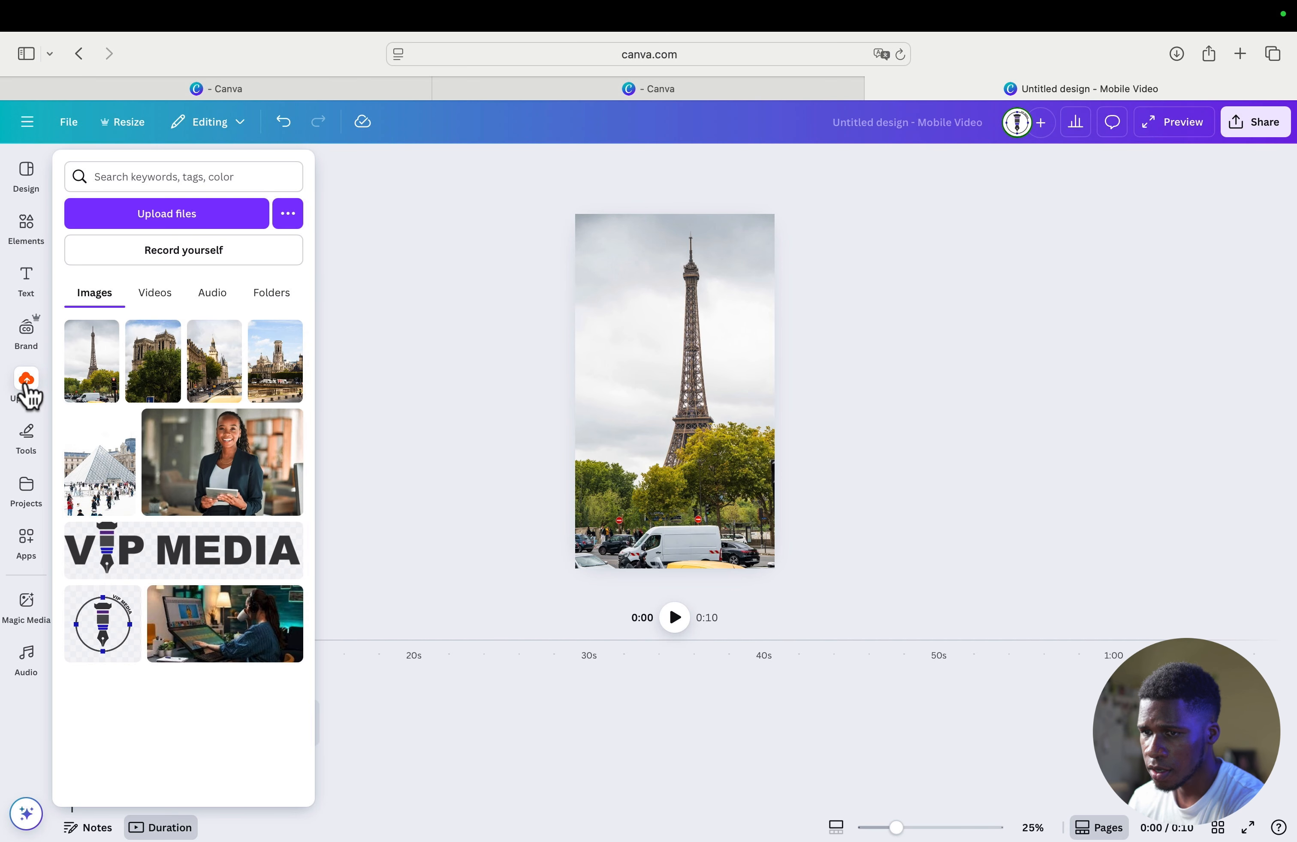
left_click(27, 383)
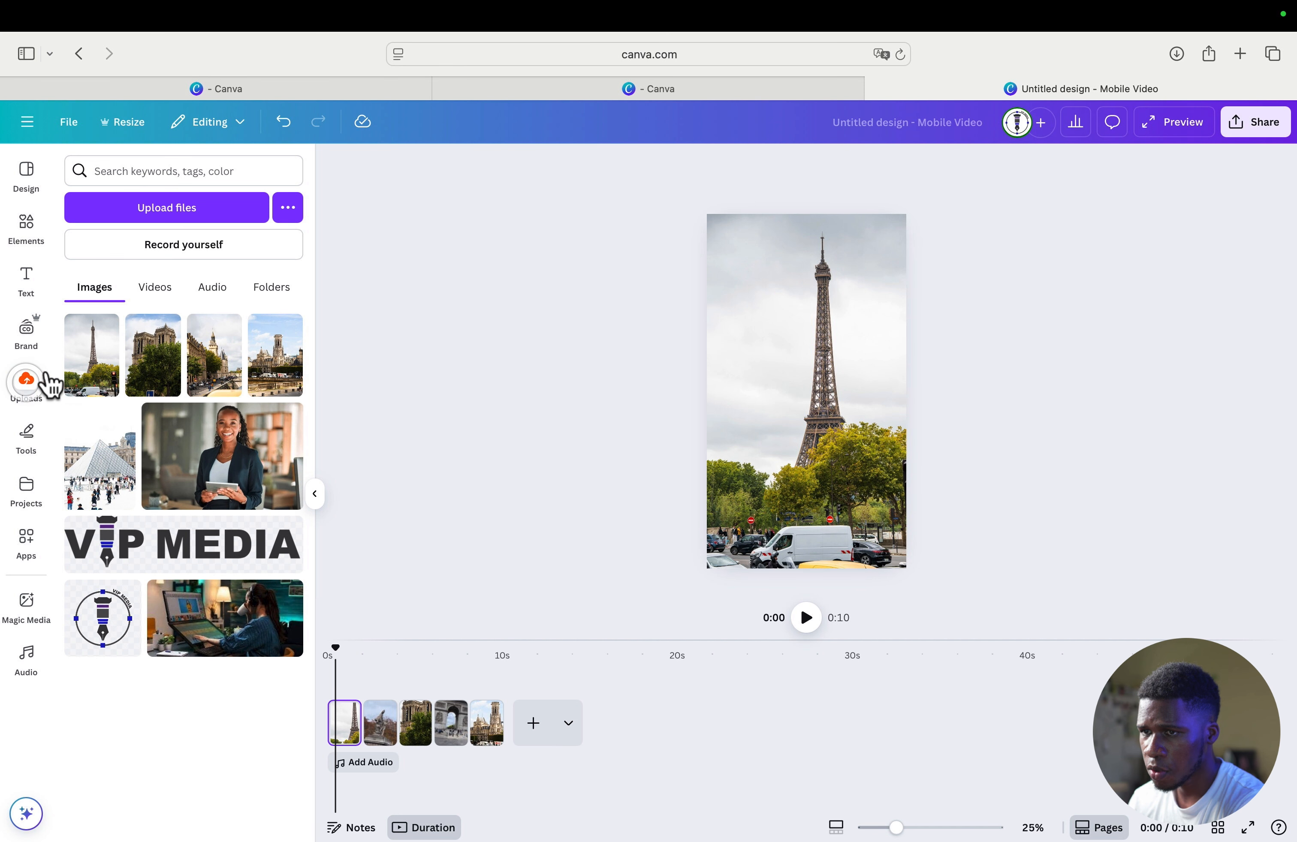
left_click(202, 207)
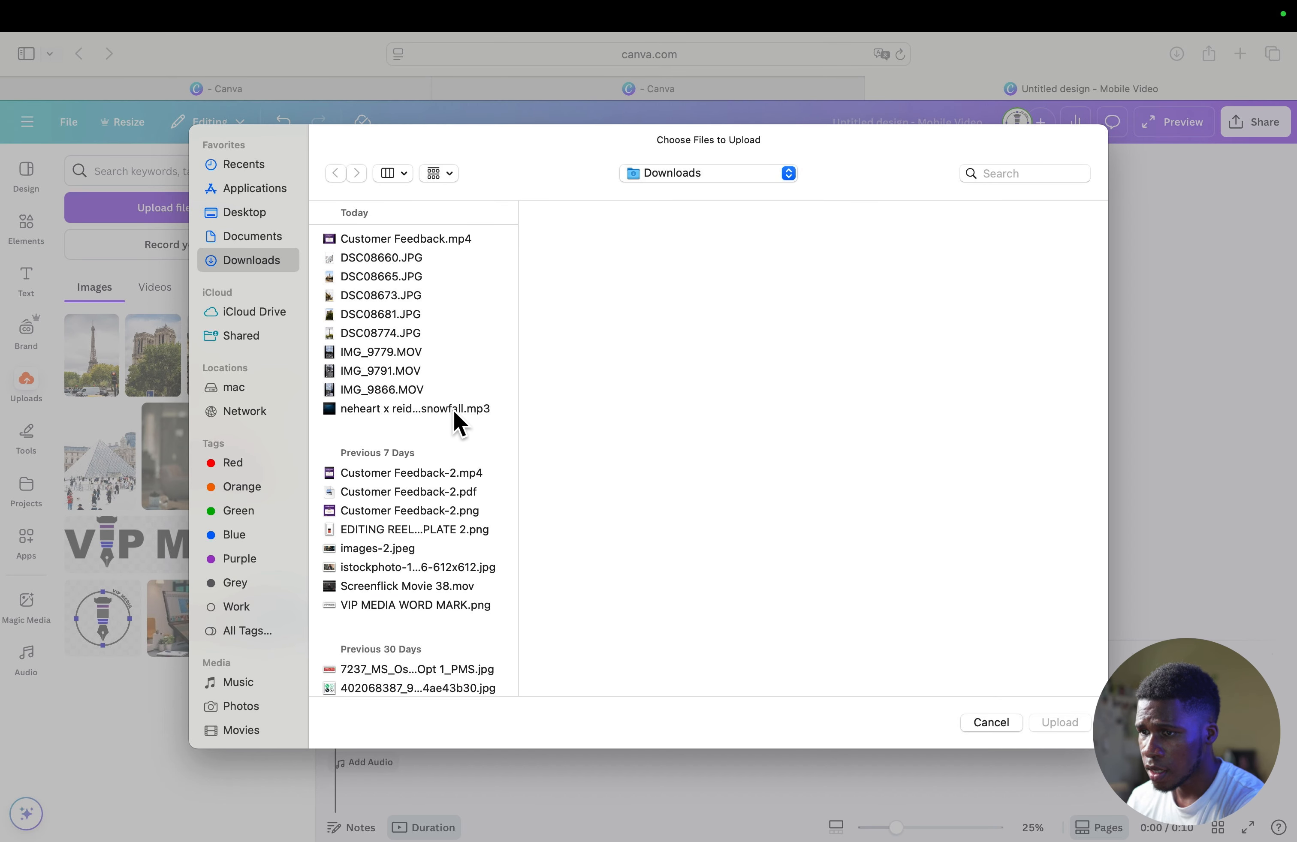
left_click(414, 411)
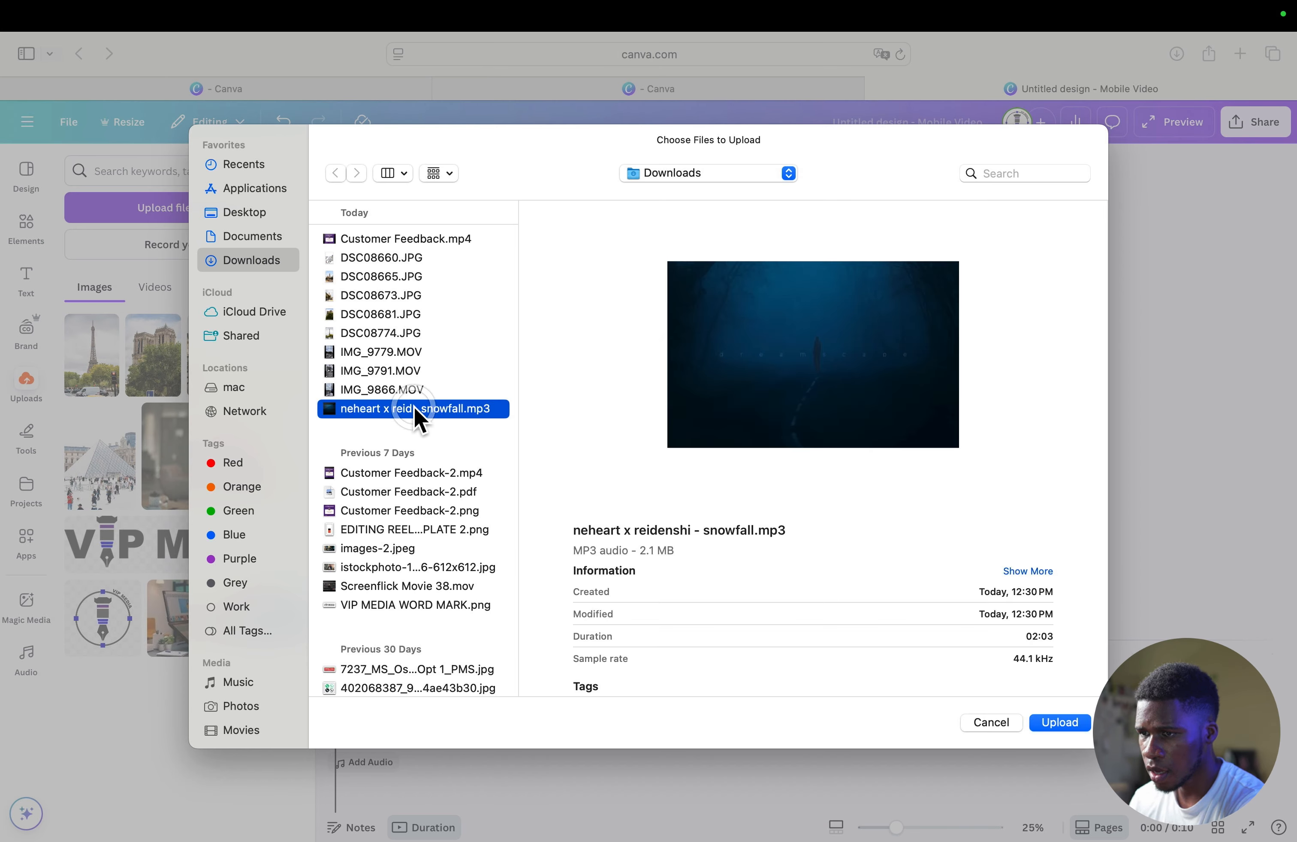
left_click(1060, 723)
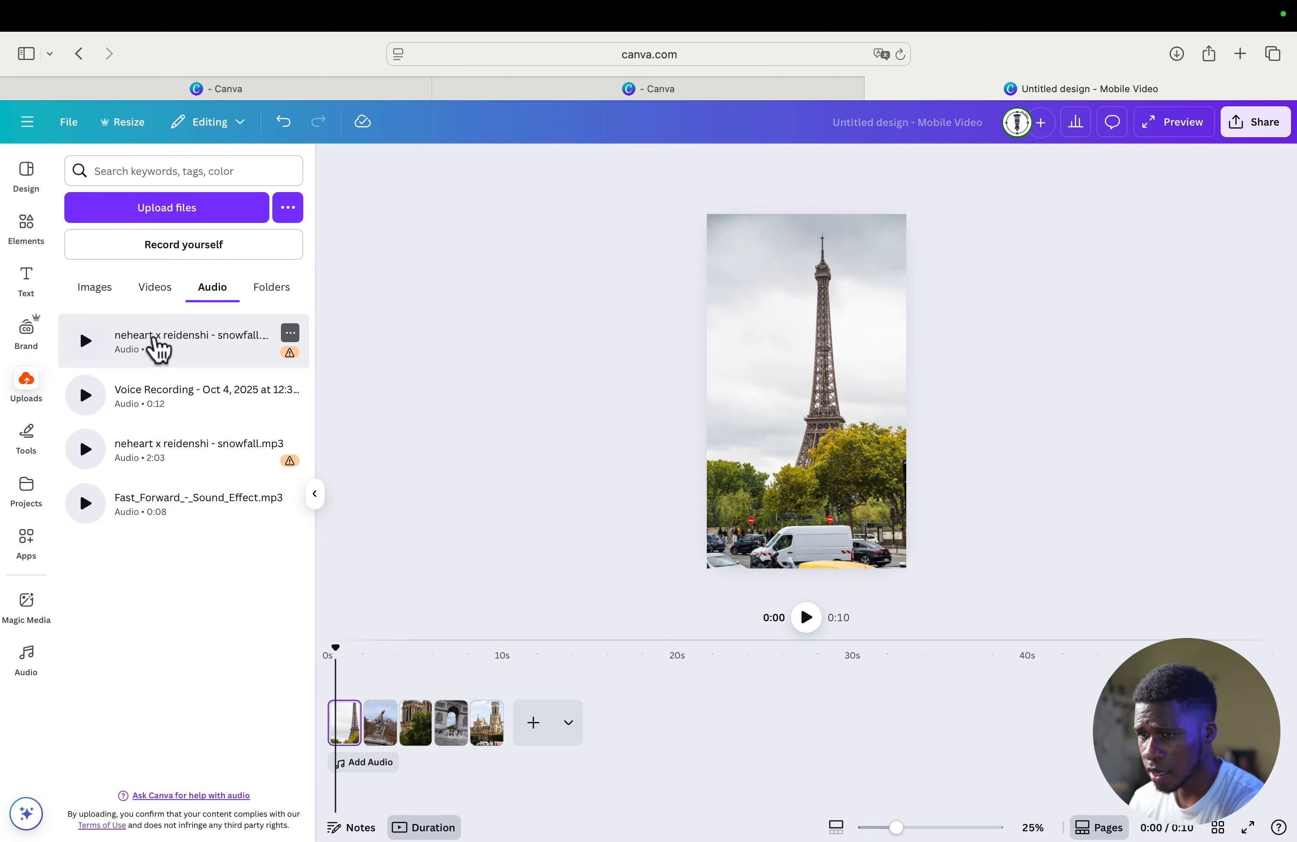
left_click(158, 347)
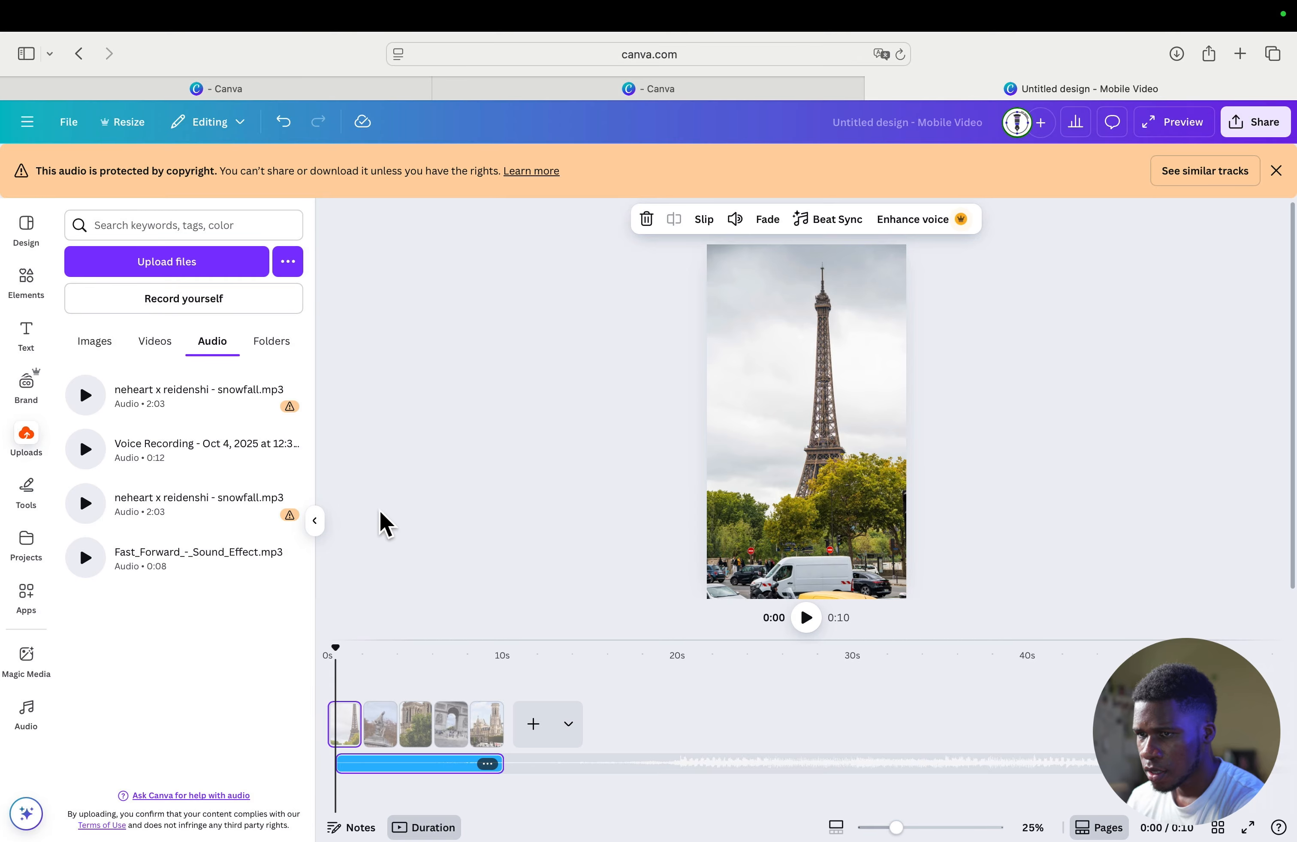
left_click(283, 122)
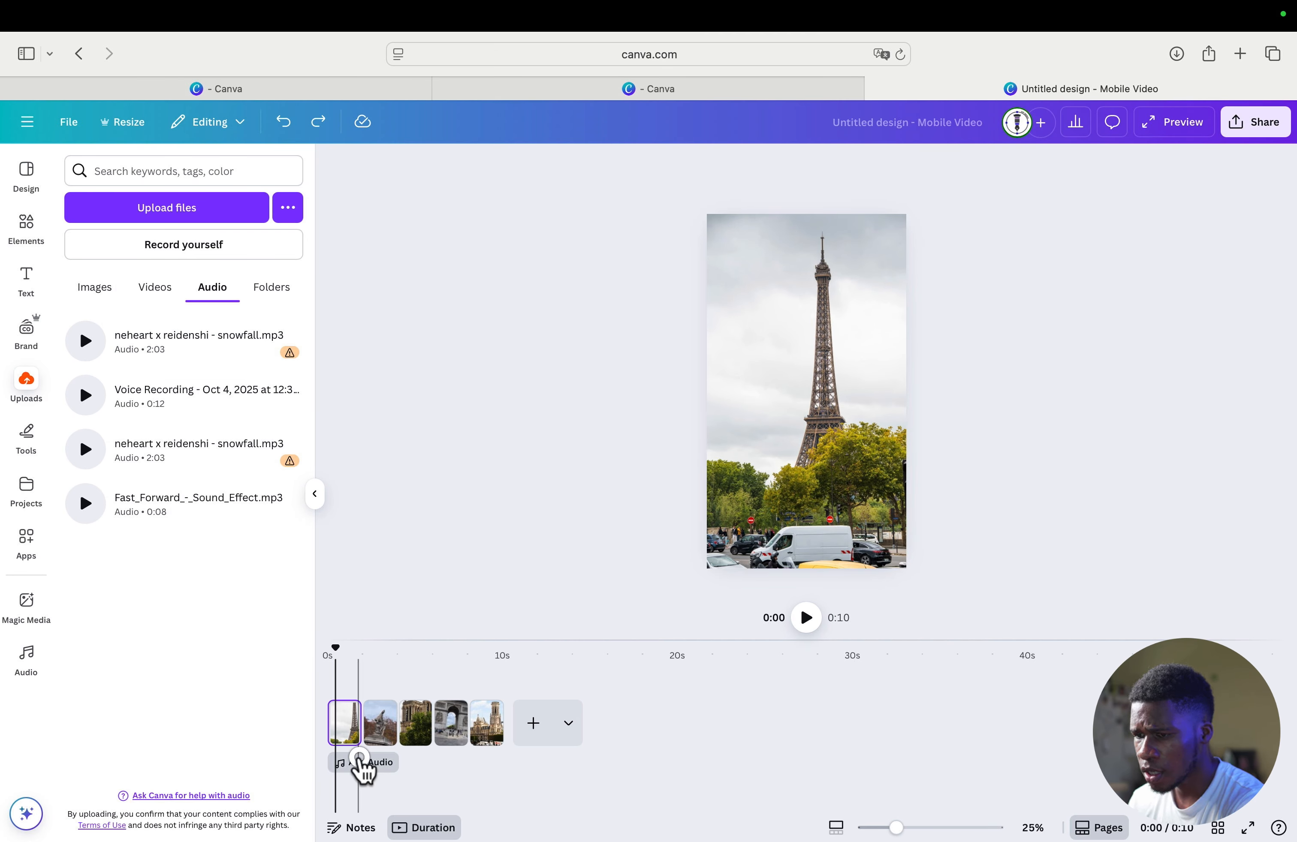
left_click(360, 763)
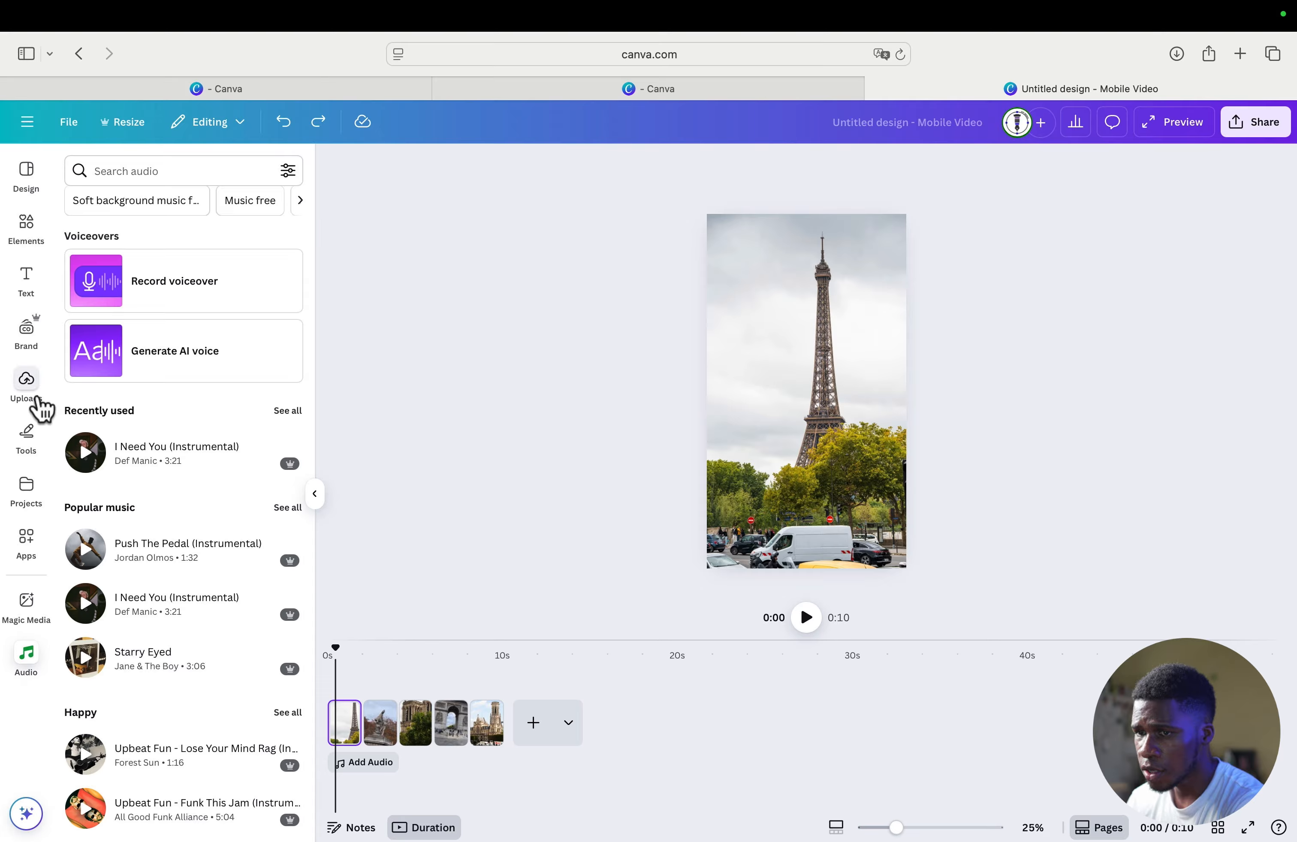
left_click(26, 383)
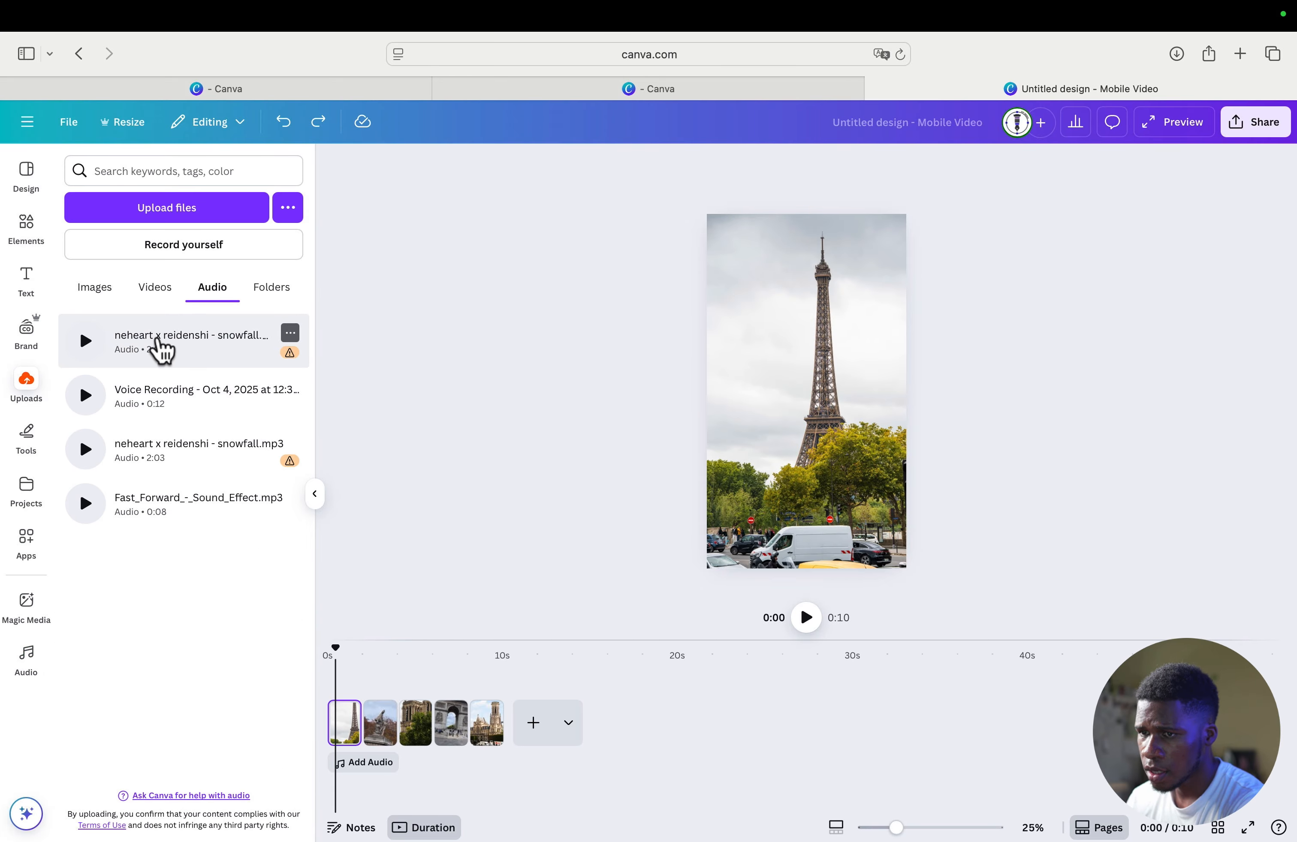
- Add the newly uploaded snowfall.mp3 track beneath the pages from the start of the video and play it back
left_click(159, 342)
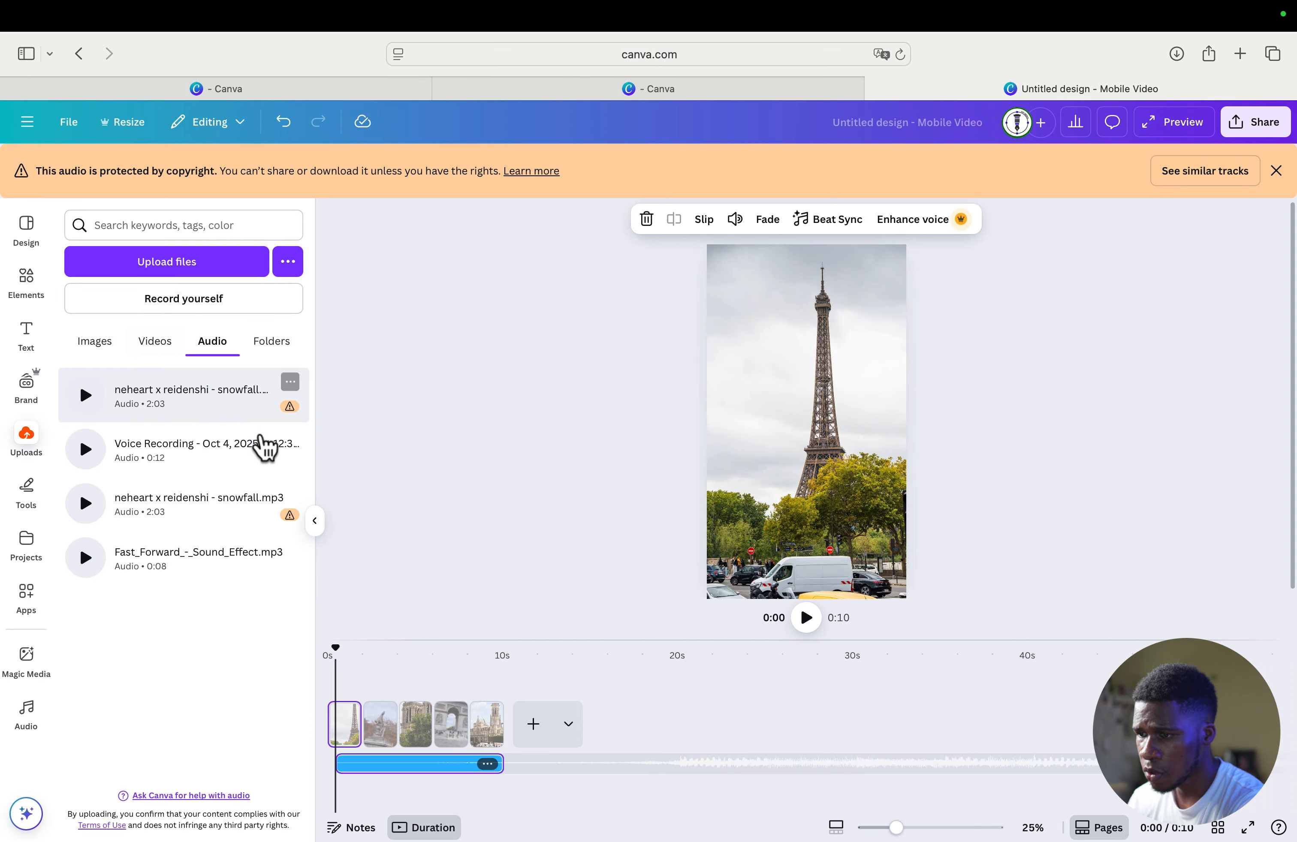
left_click(1277, 174)
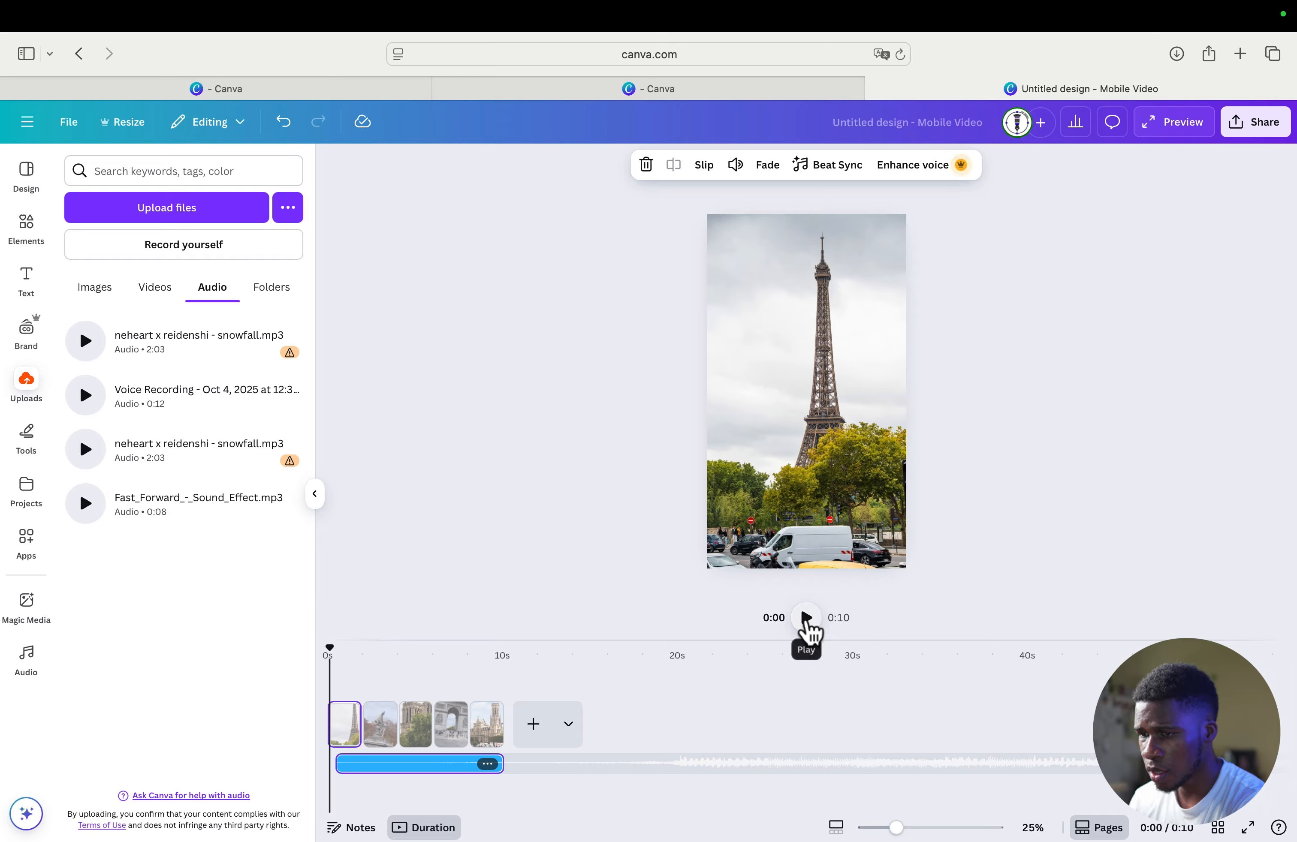
left_click(806, 618)
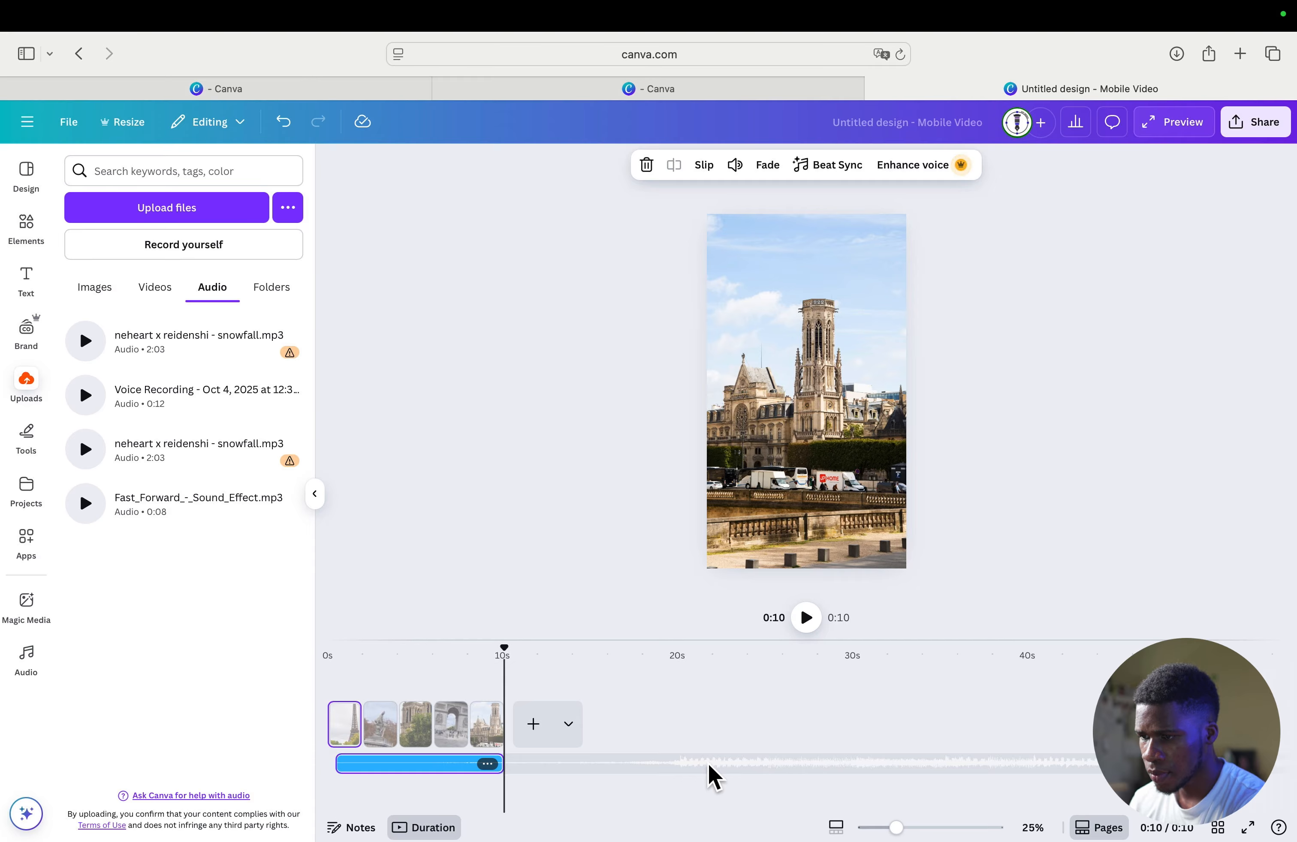
left_click(711, 774)
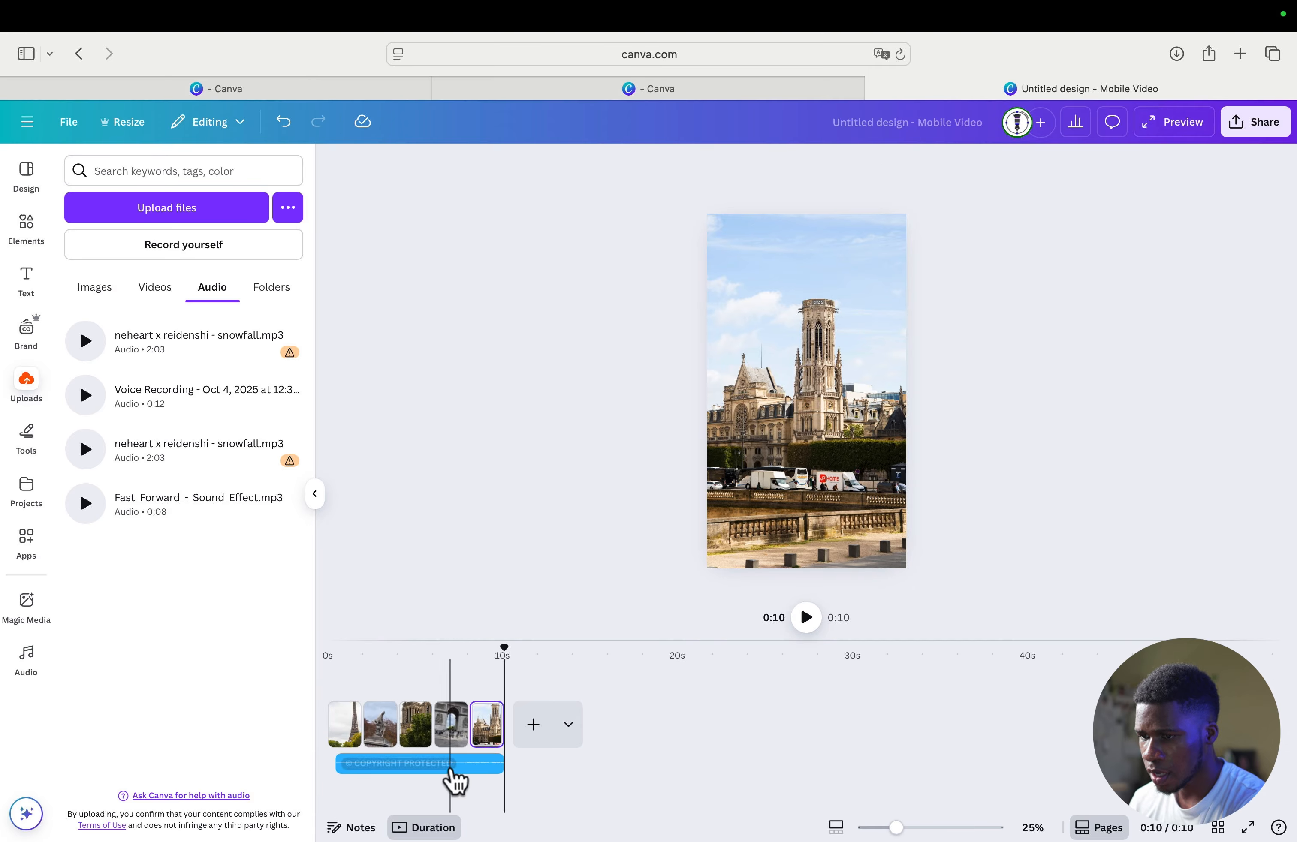
left_click(455, 781)
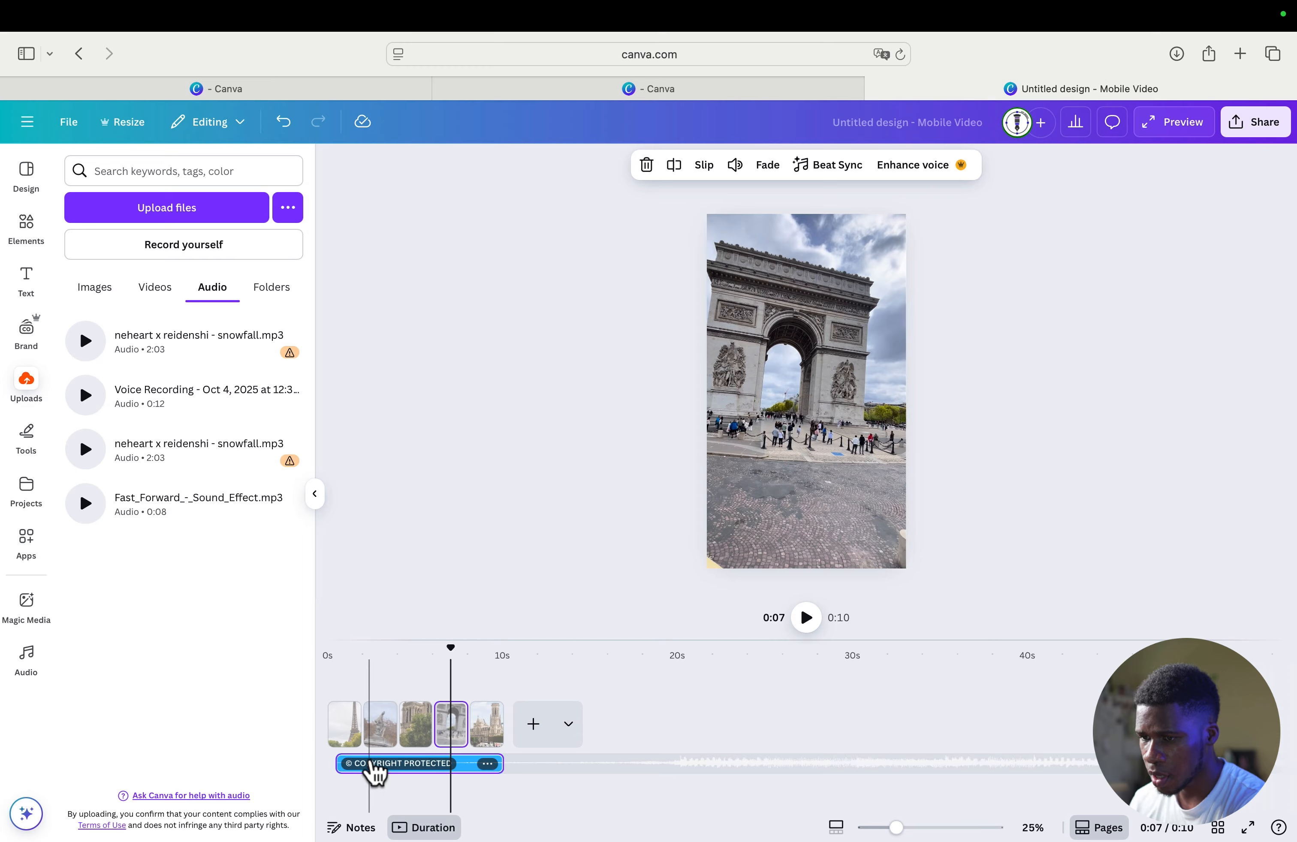
right_click(376, 771)
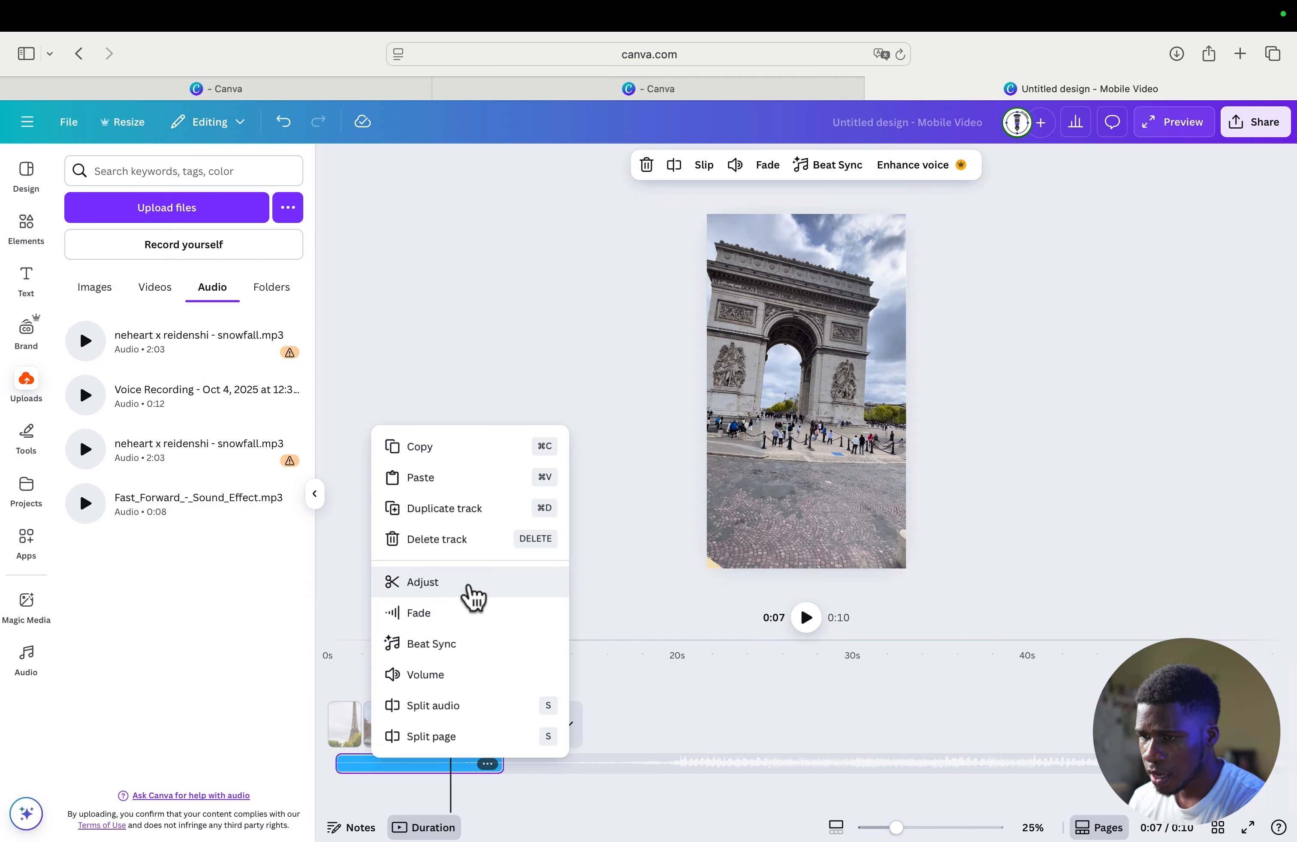
left_click(469, 583)
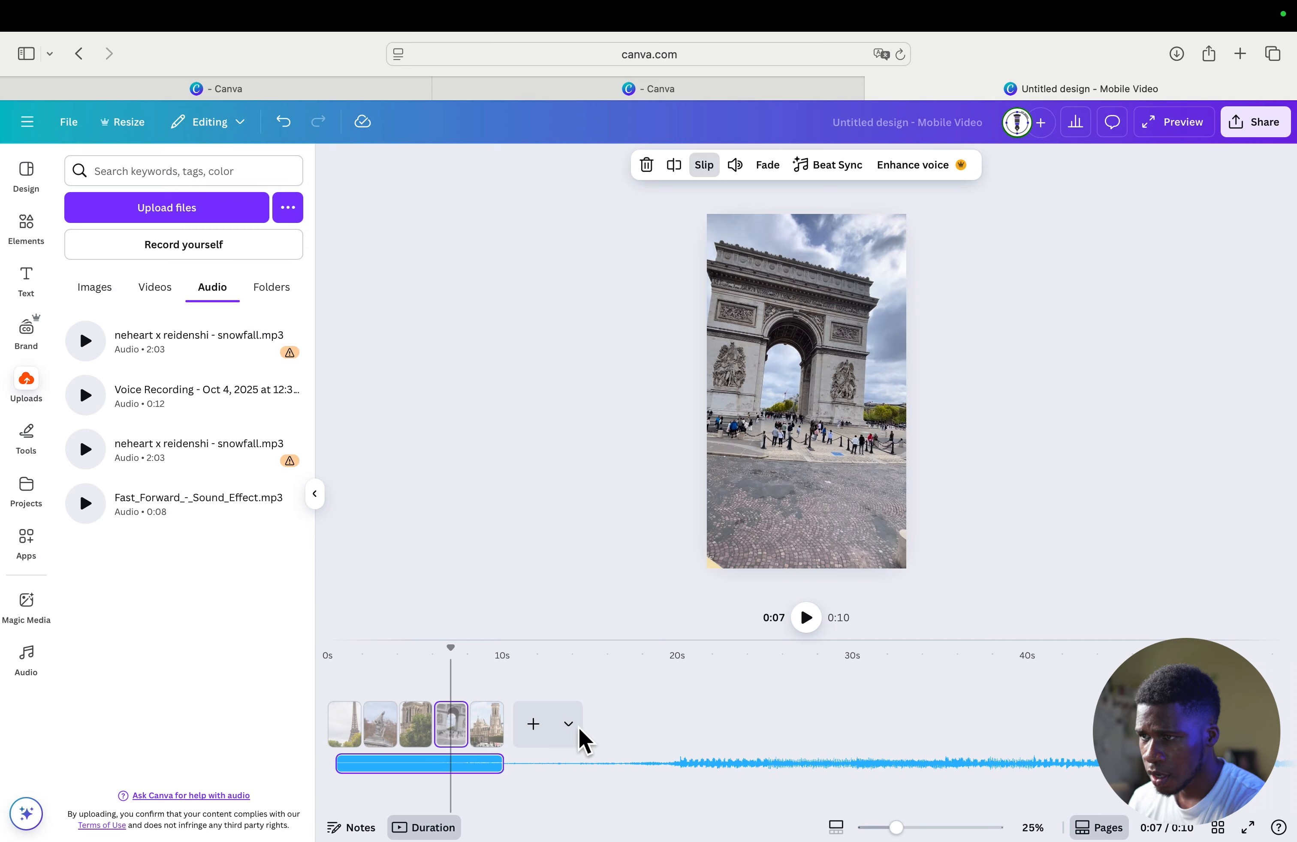
scroll(427, 764, "right", 1)
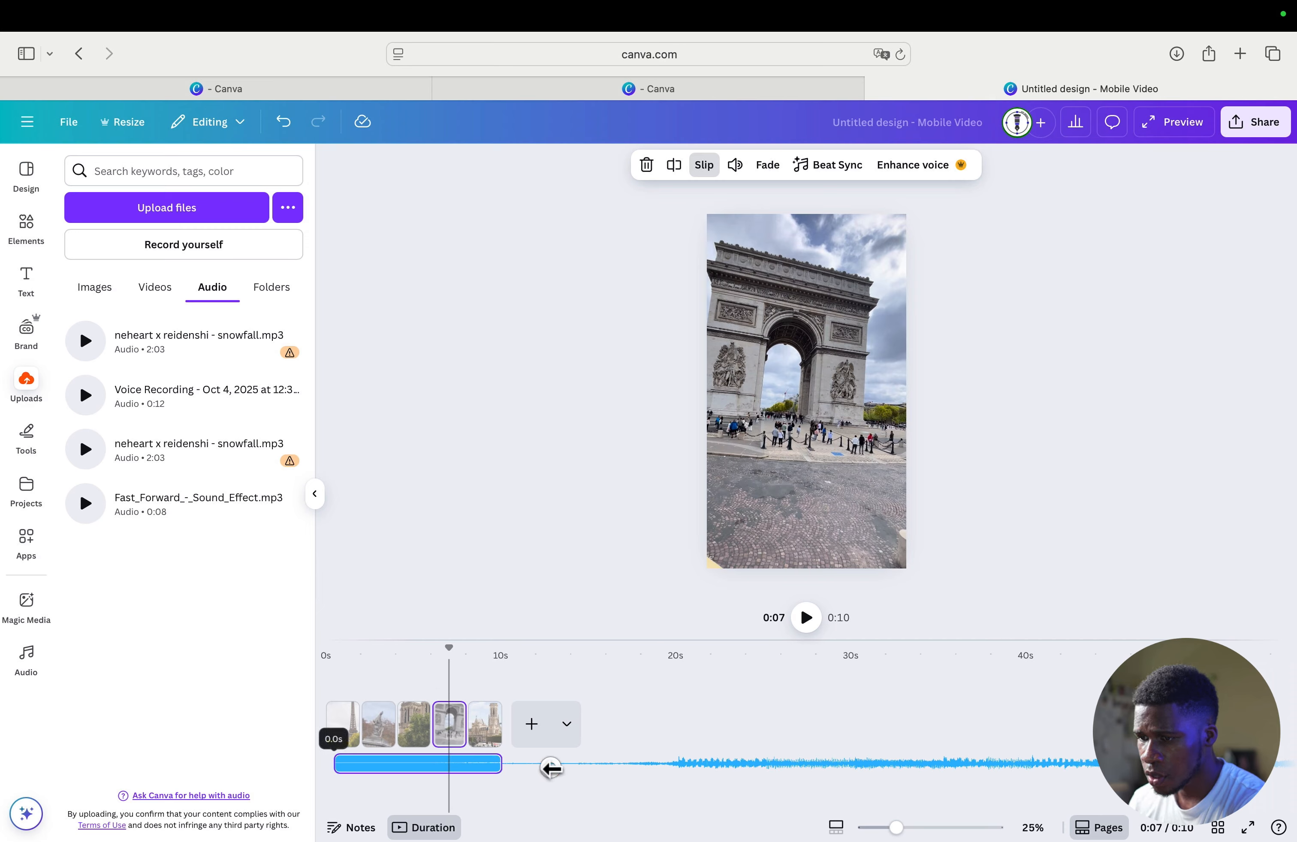
right_click(450, 763)
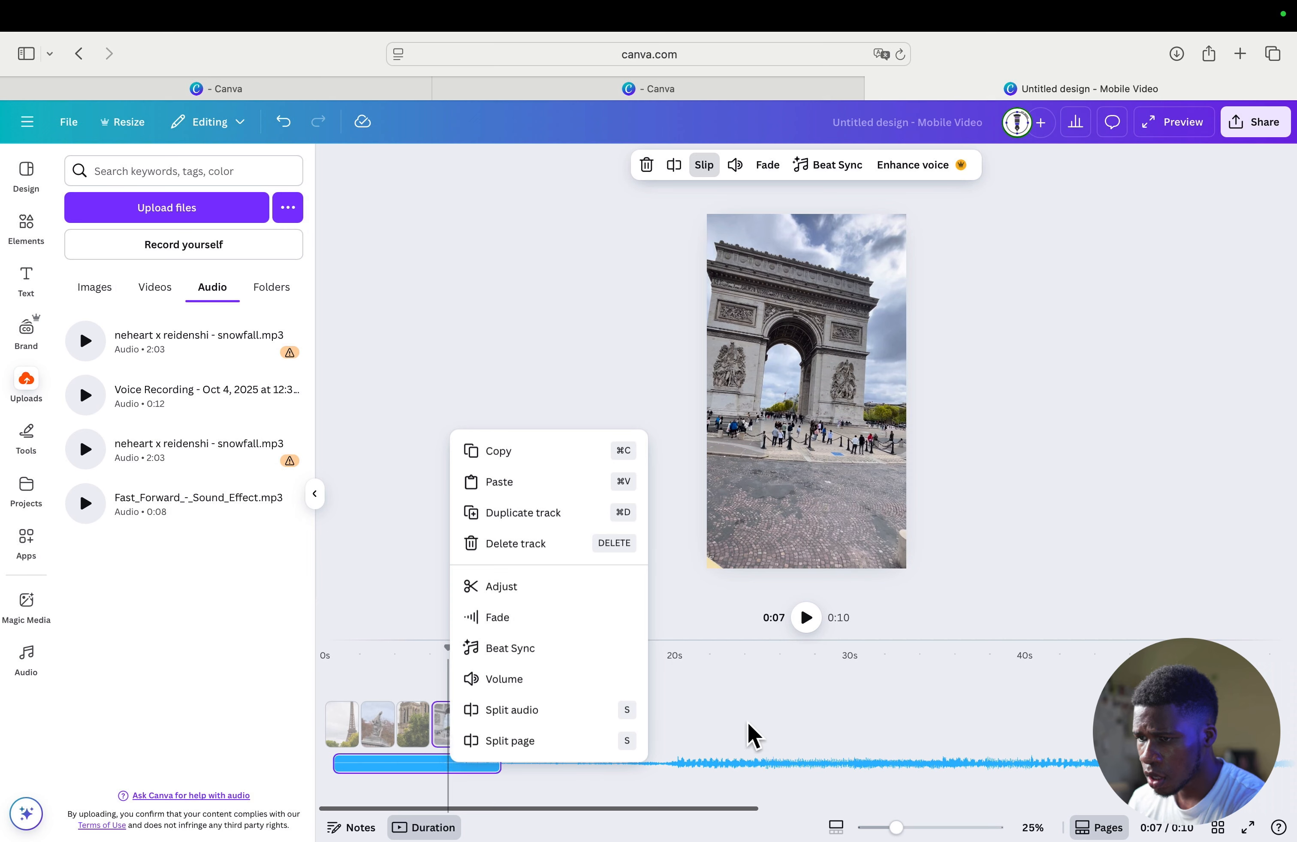
left_click(845, 769)
left_click(773, 765)
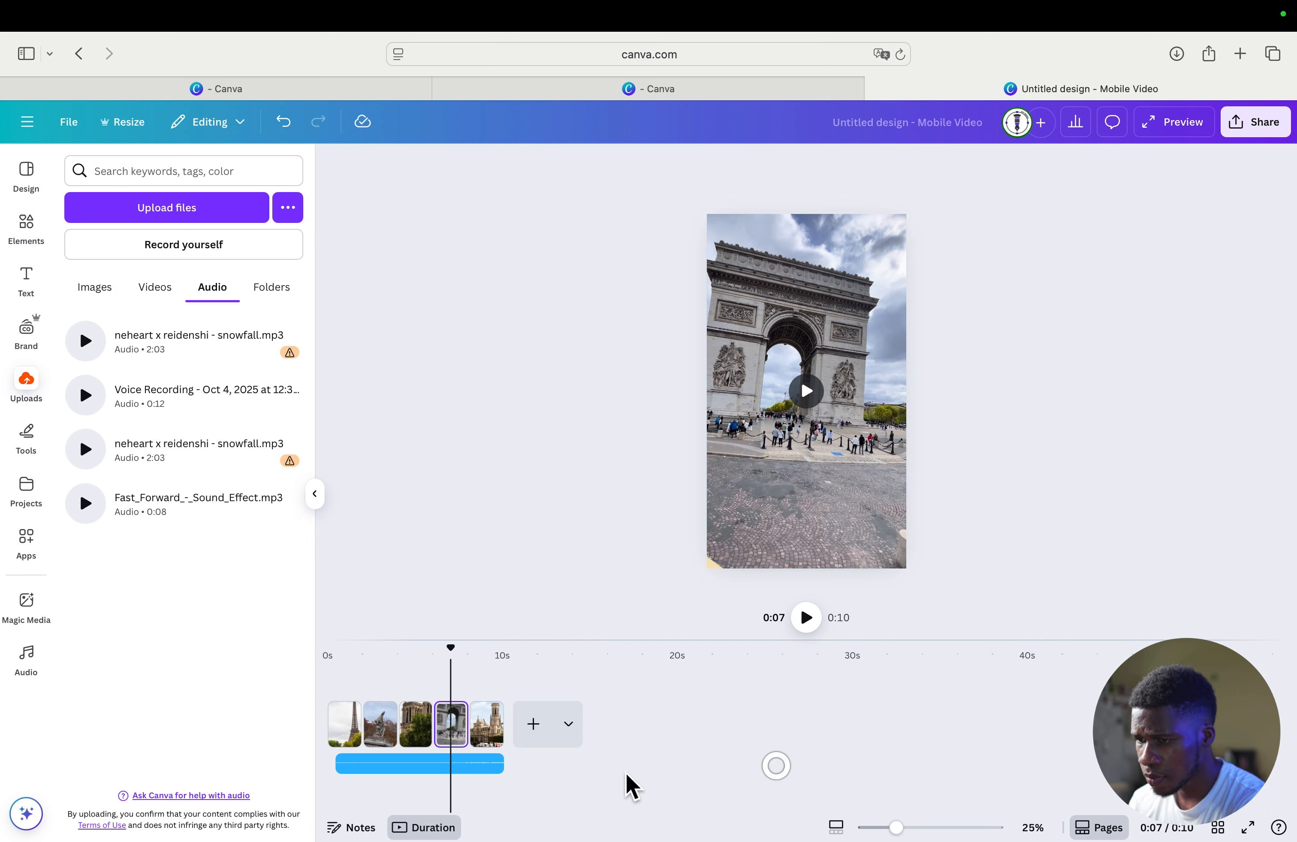
- Give the snowfall audio track a 0.6 s fade-in and a 1.5 s fade-out
left_click(443, 769)
right_click(442, 766)
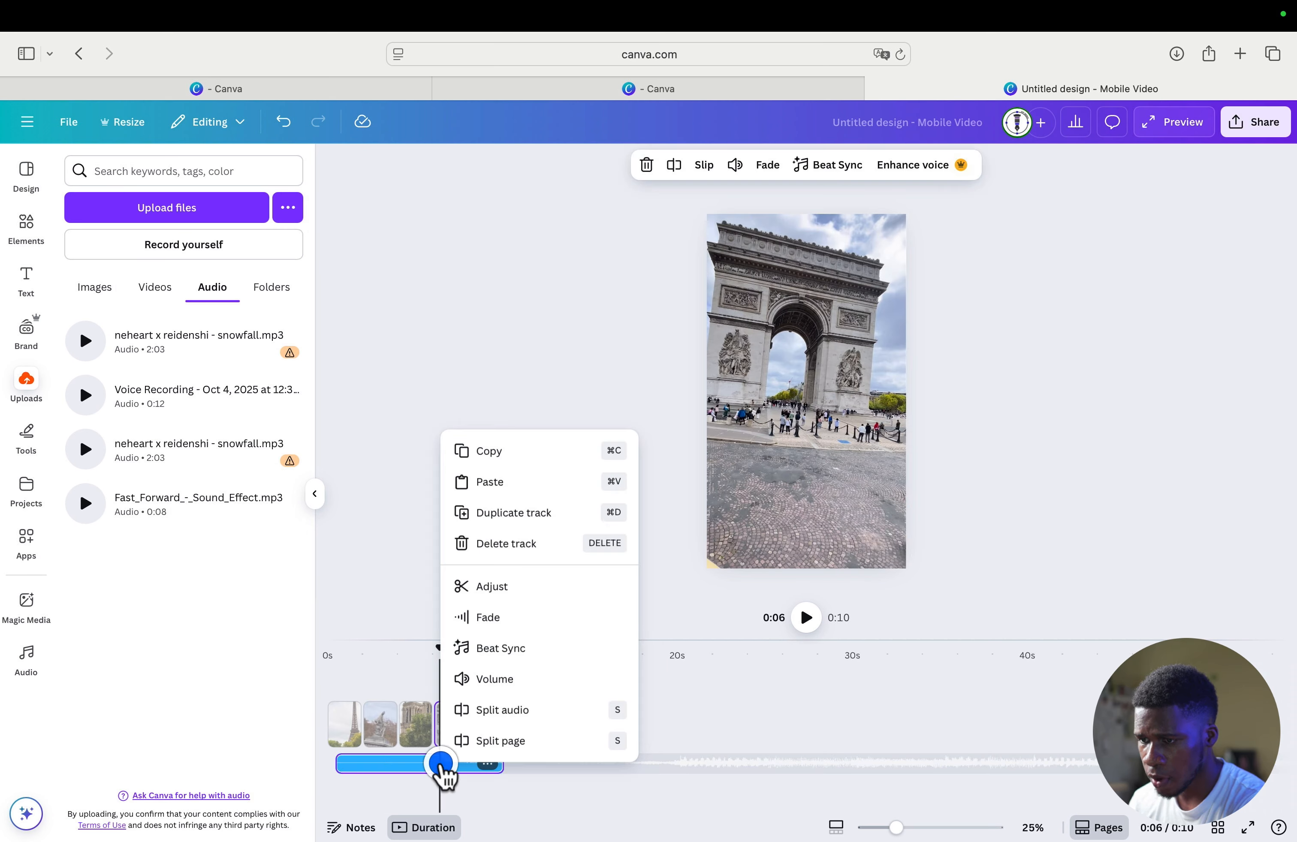
left_click(491, 593)
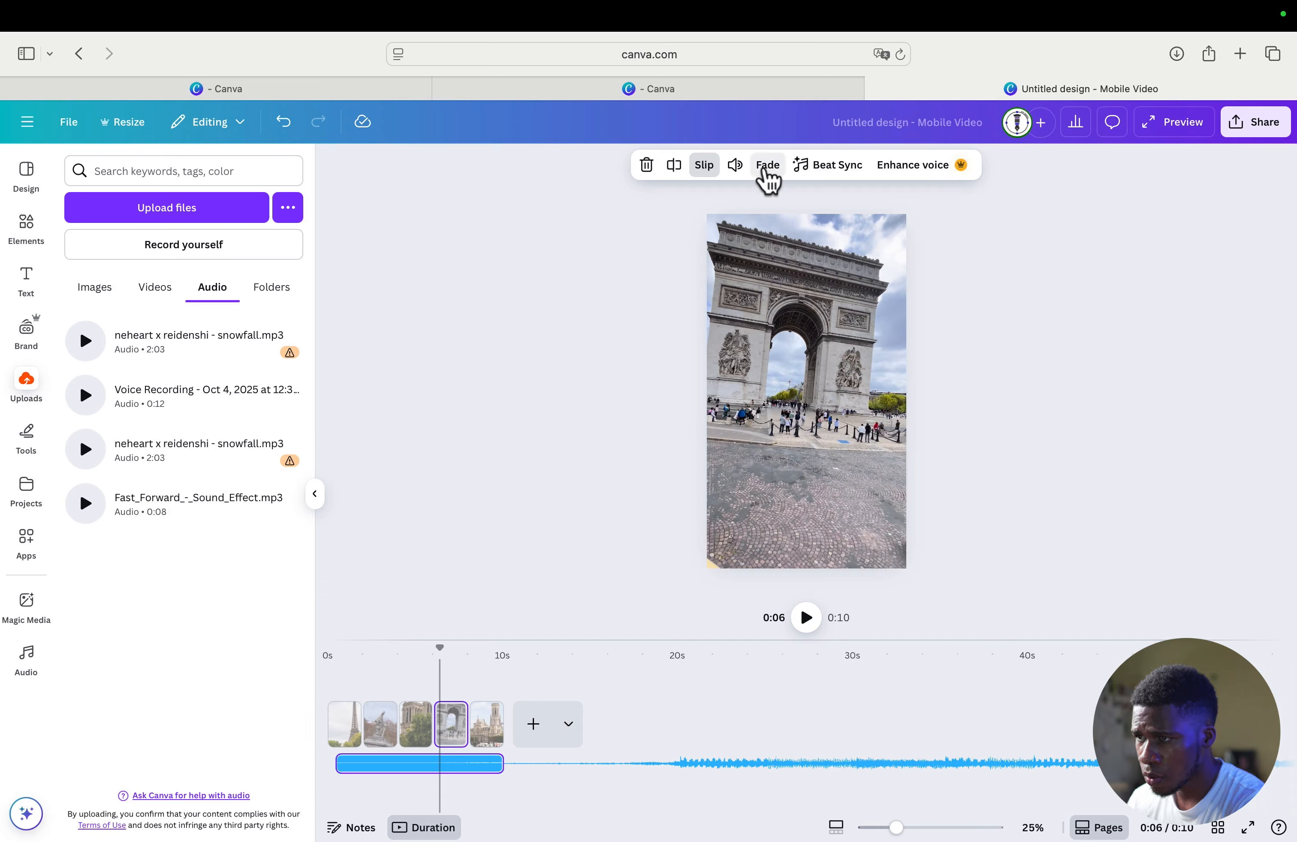
left_click(767, 171)
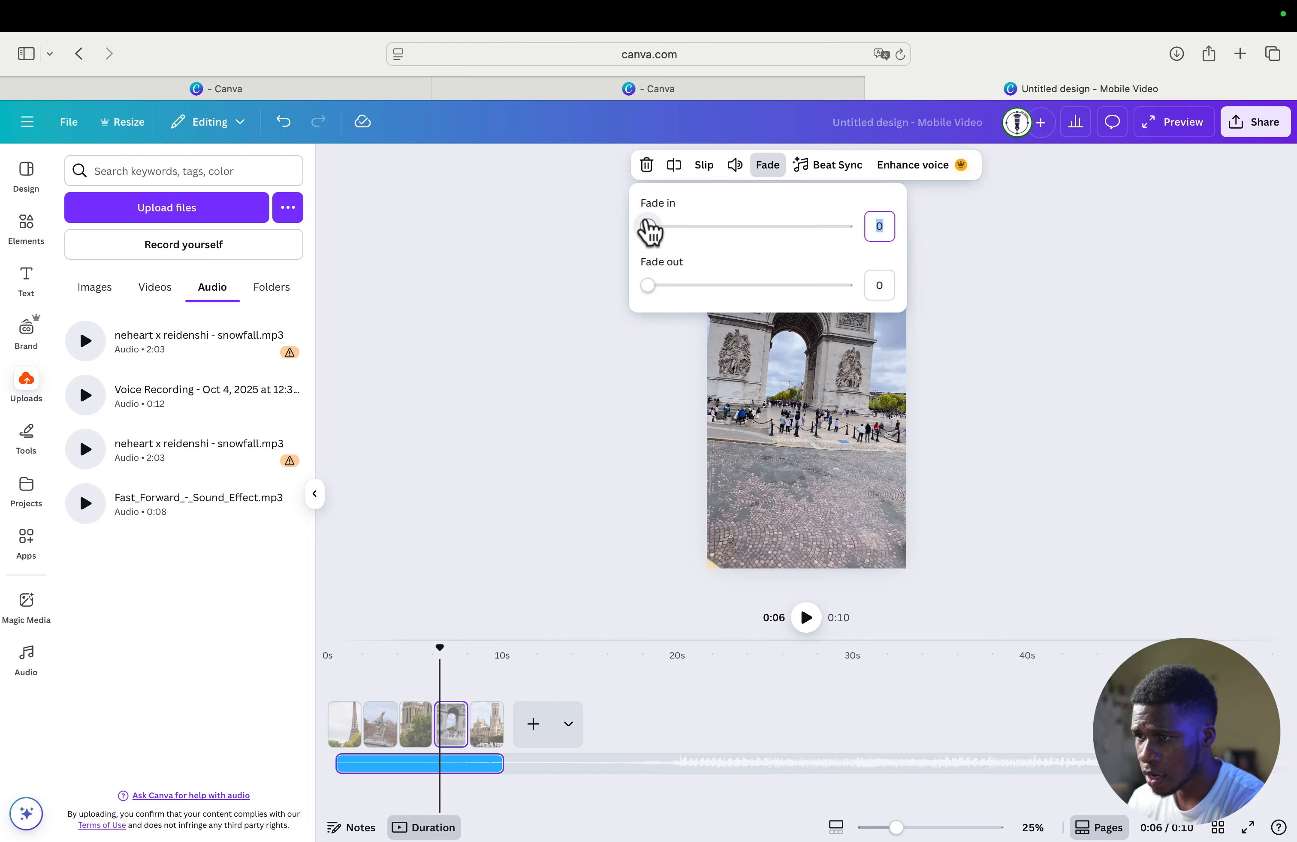
left_click_drag(649, 223, 672, 224)
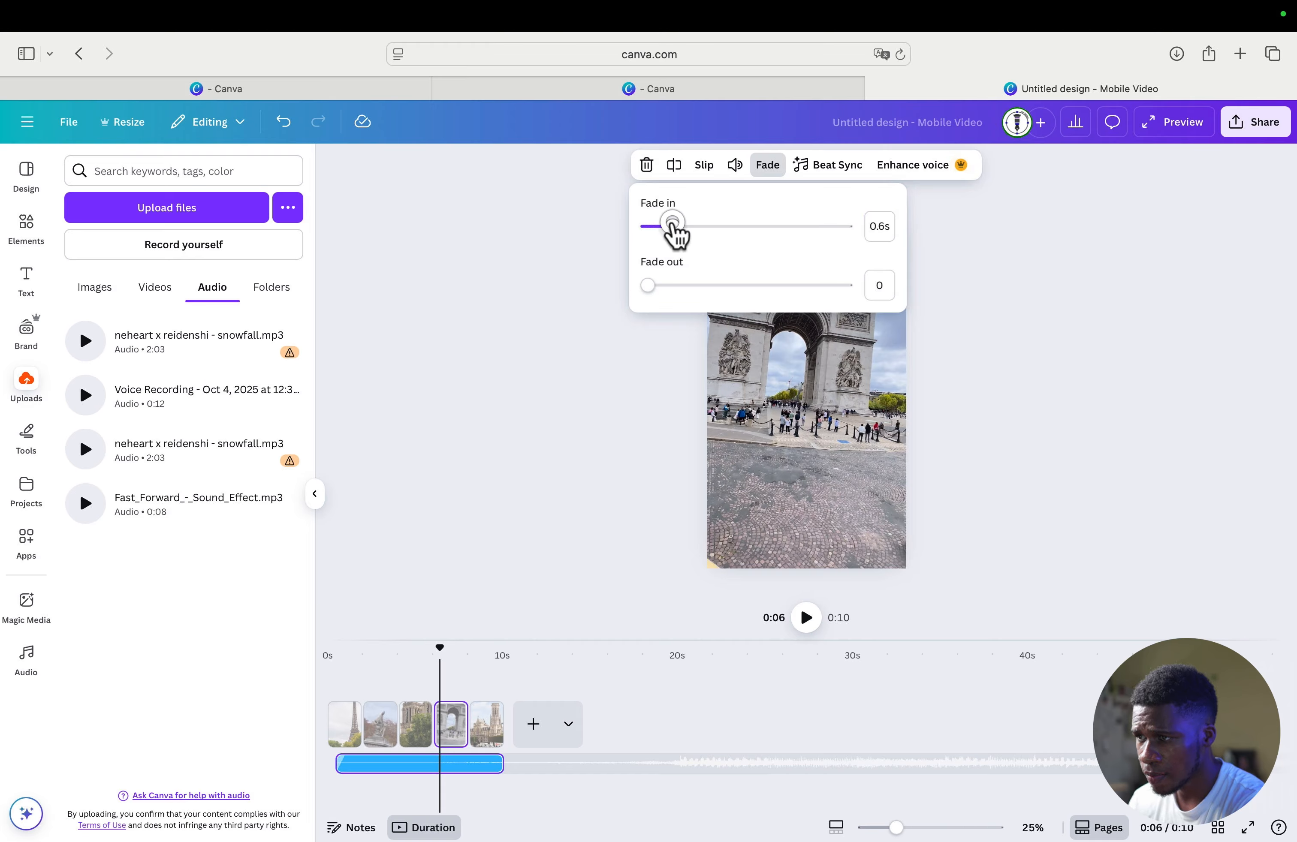
left_click_drag(654, 286, 696, 289)
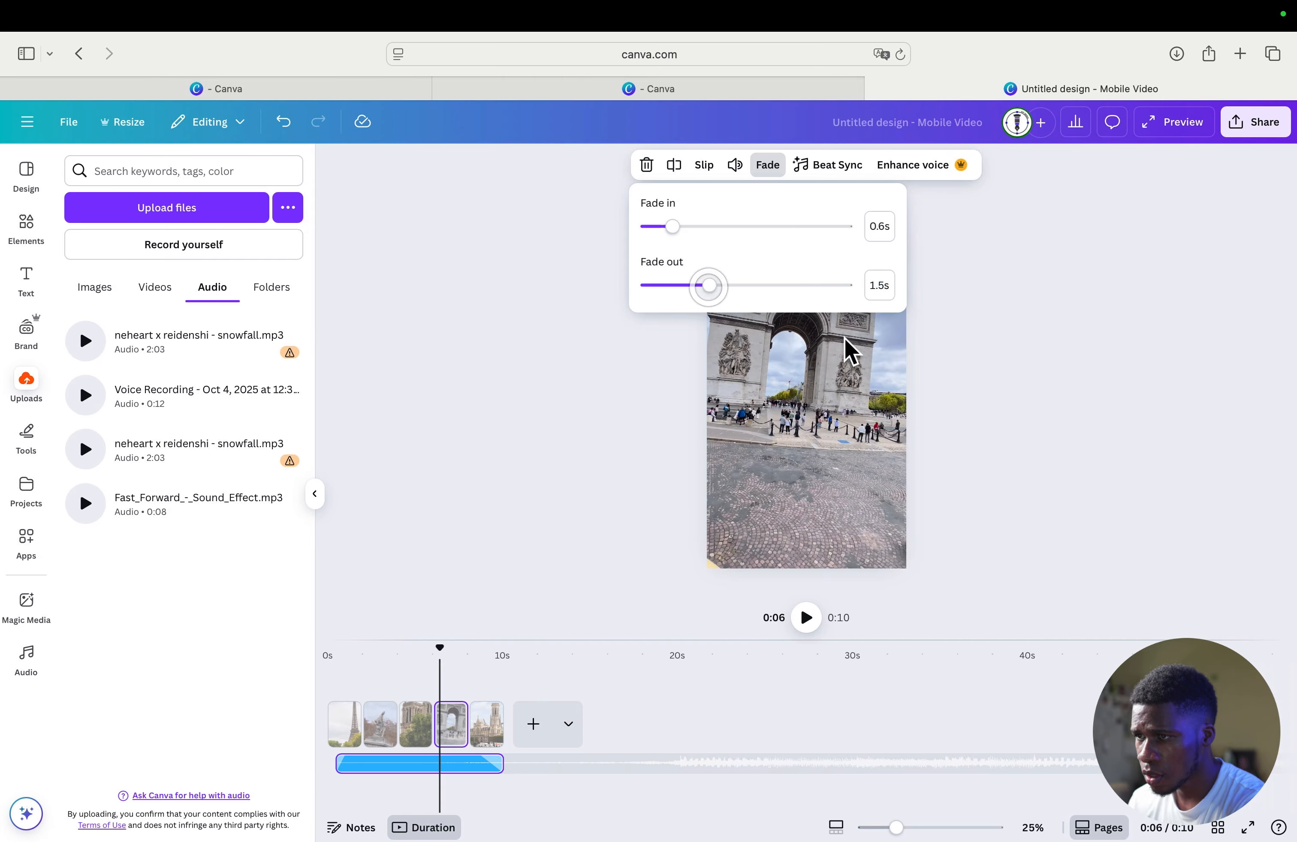
left_click(1157, 437)
left_click(1078, 496)
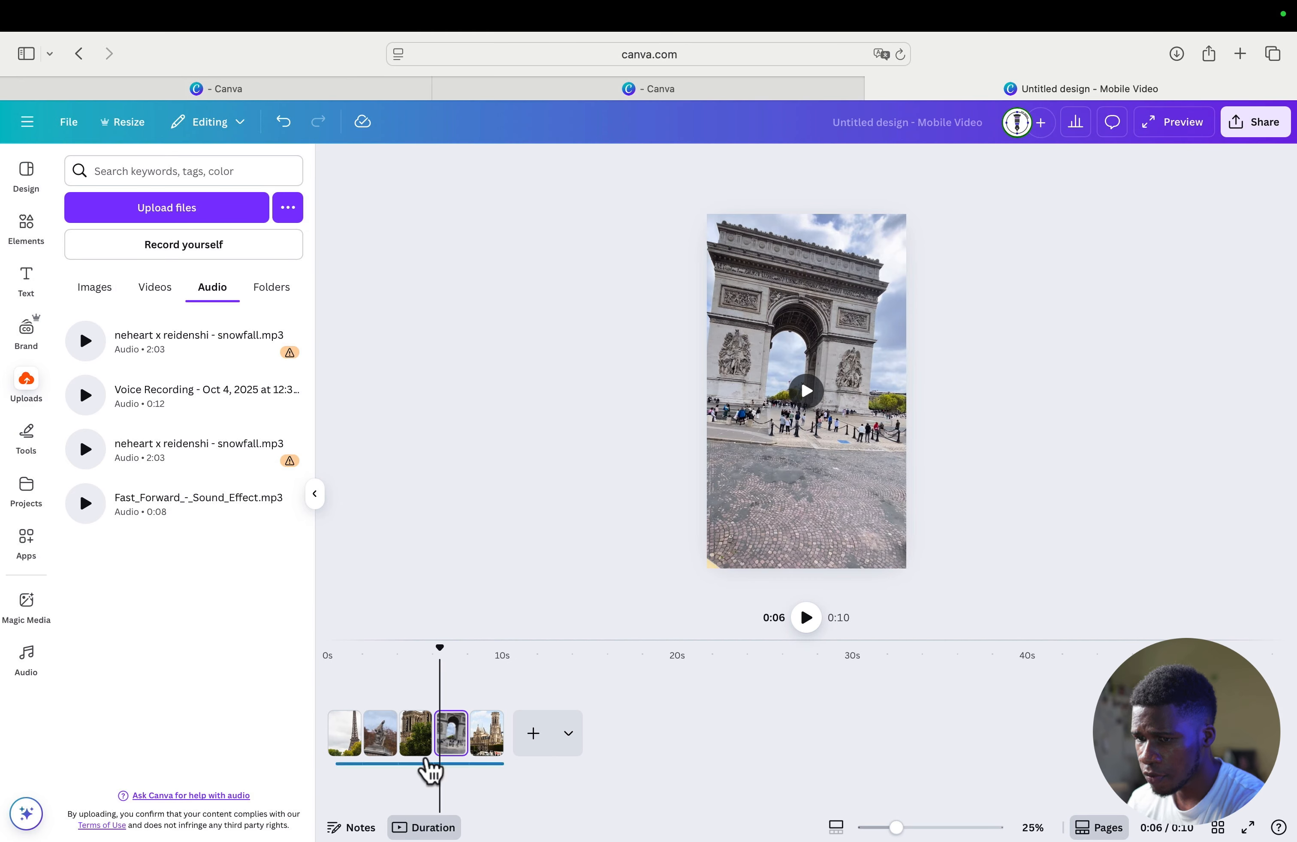
- Play the whole video from the first page to check how the audio fades in and out
left_click(477, 751)
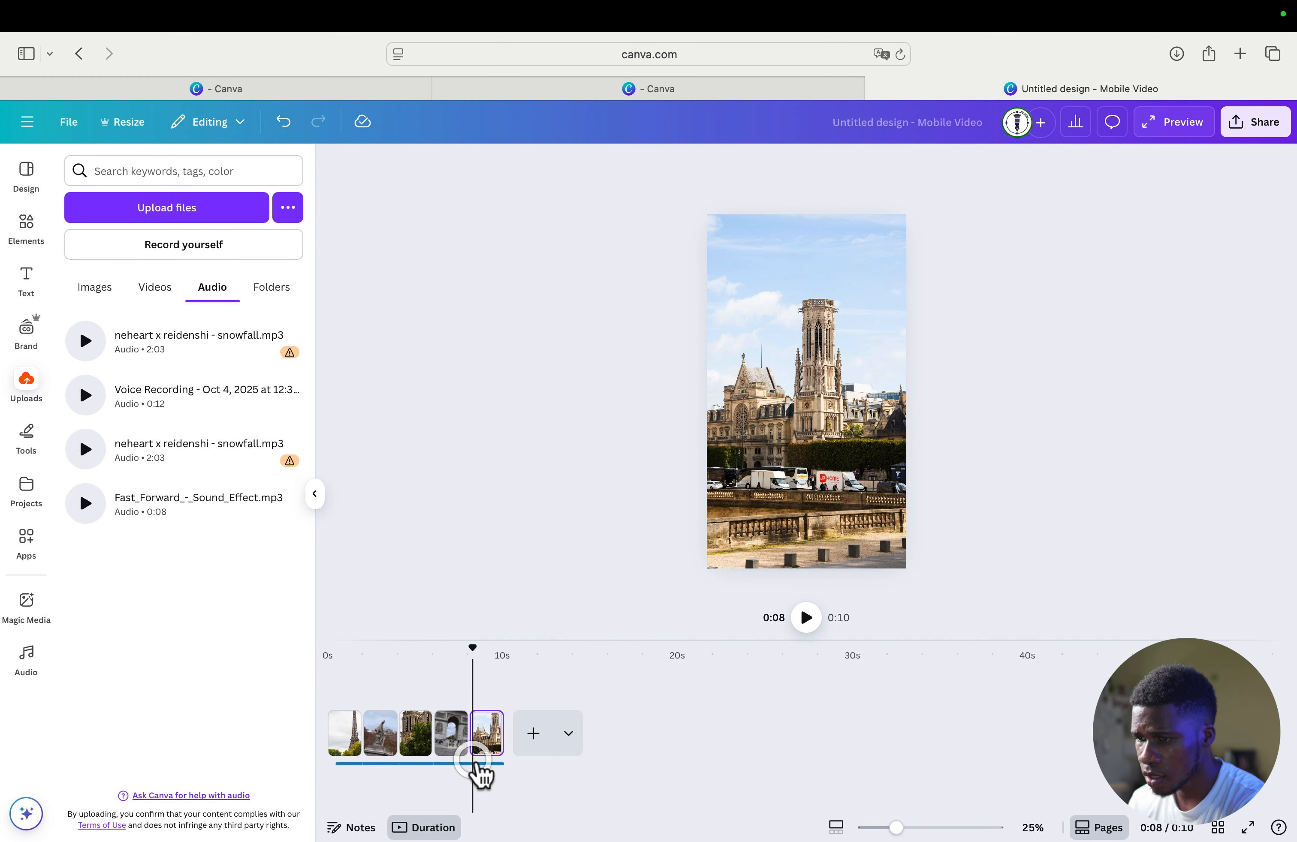
left_click(475, 763)
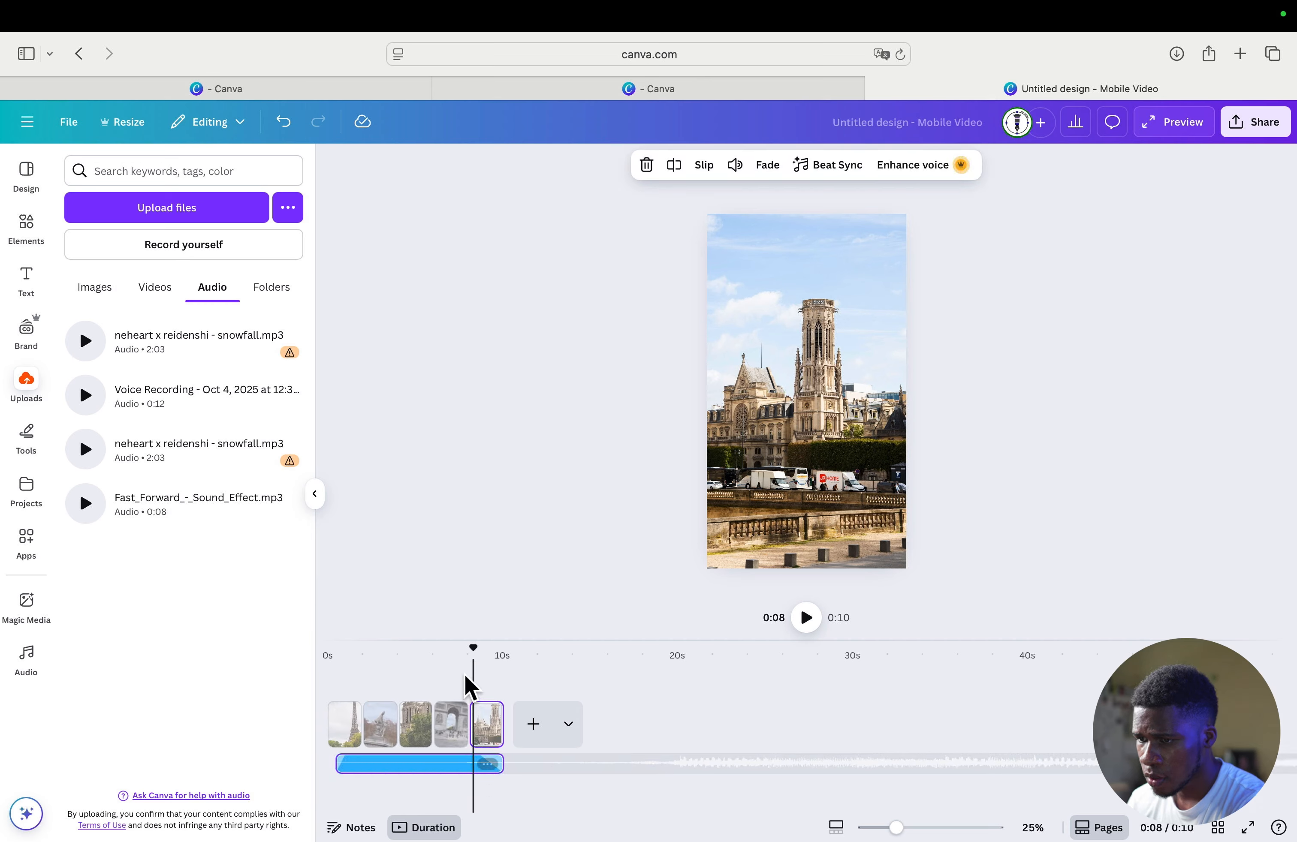
left_click(336, 652)
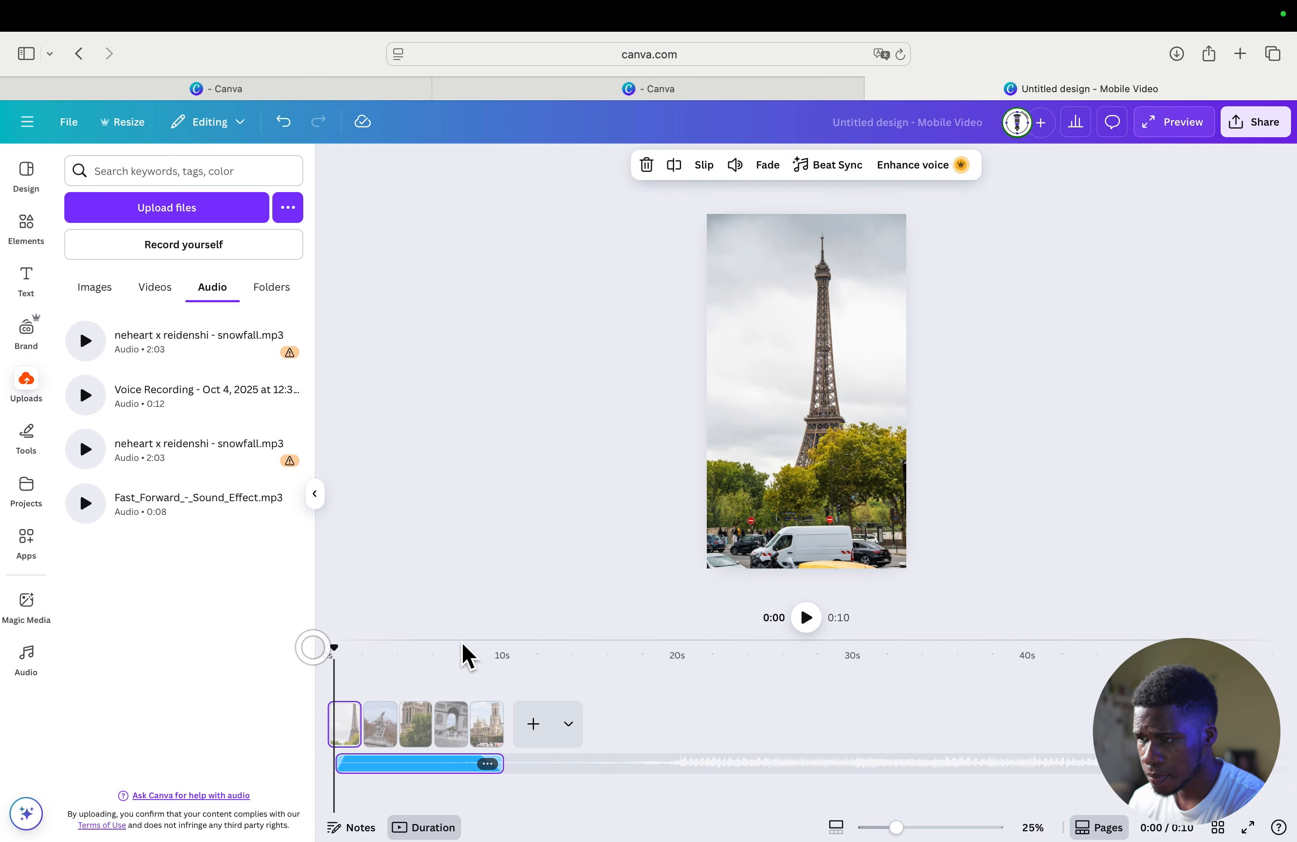
left_click(801, 613)
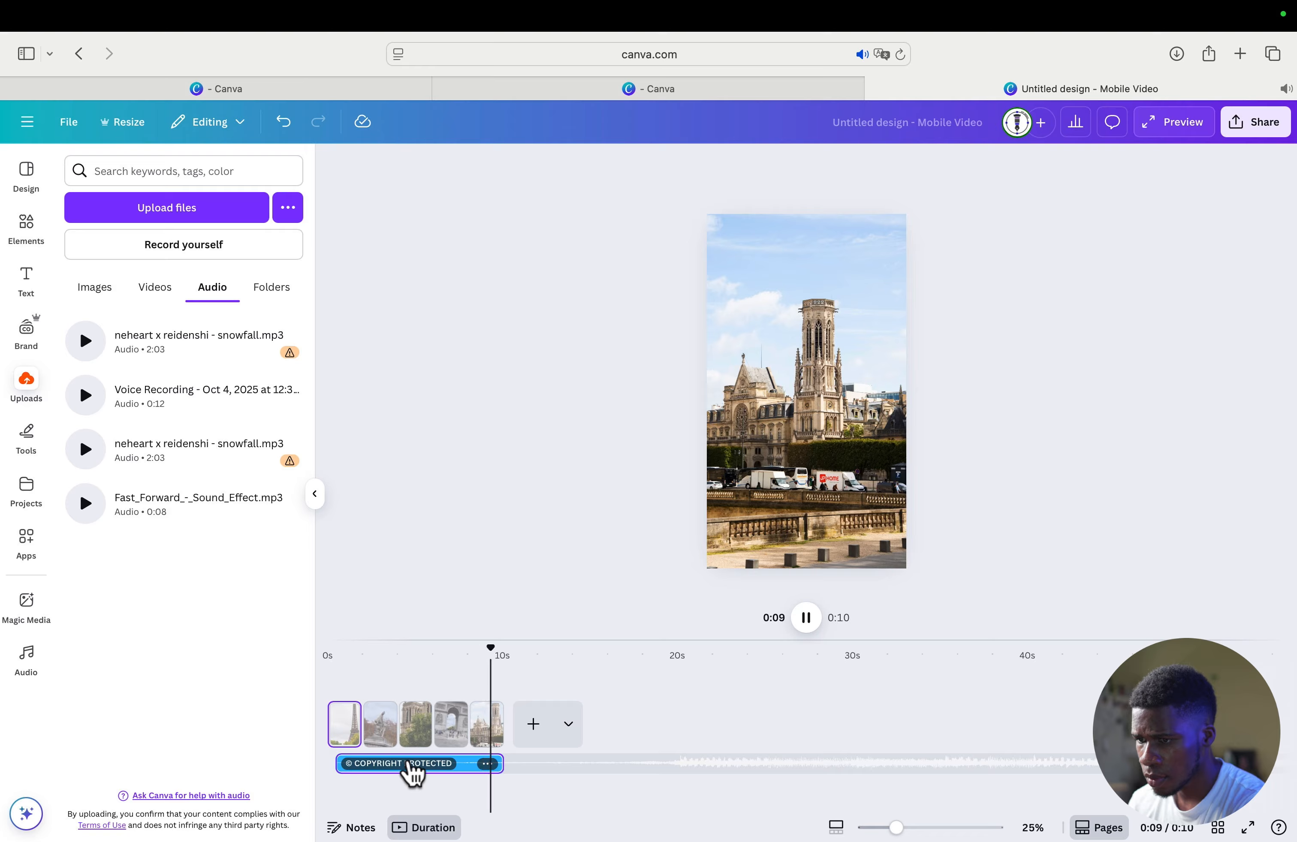
- Raise the snowfall audio track's volume to 234 and play the video again to hear it
right_click(411, 771)
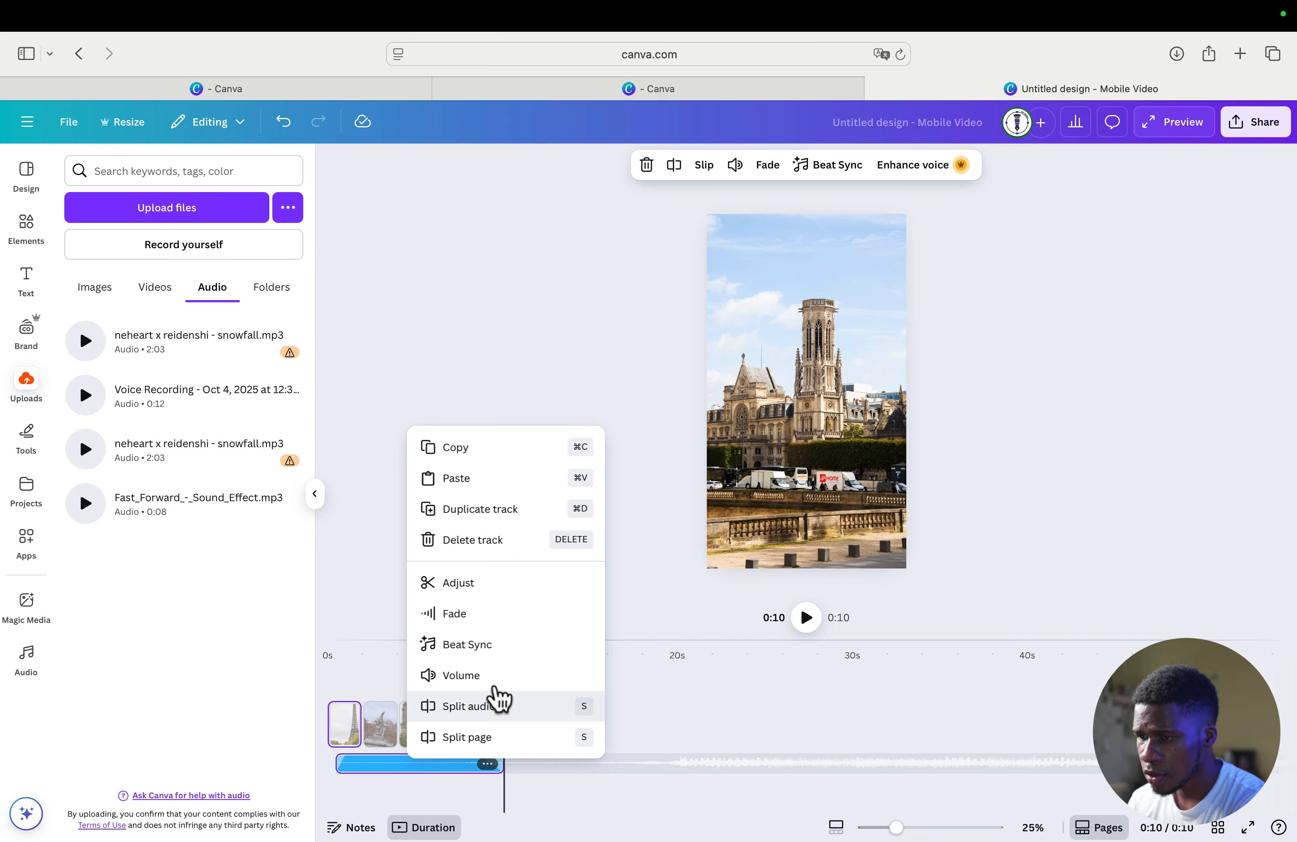
left_click(491, 681)
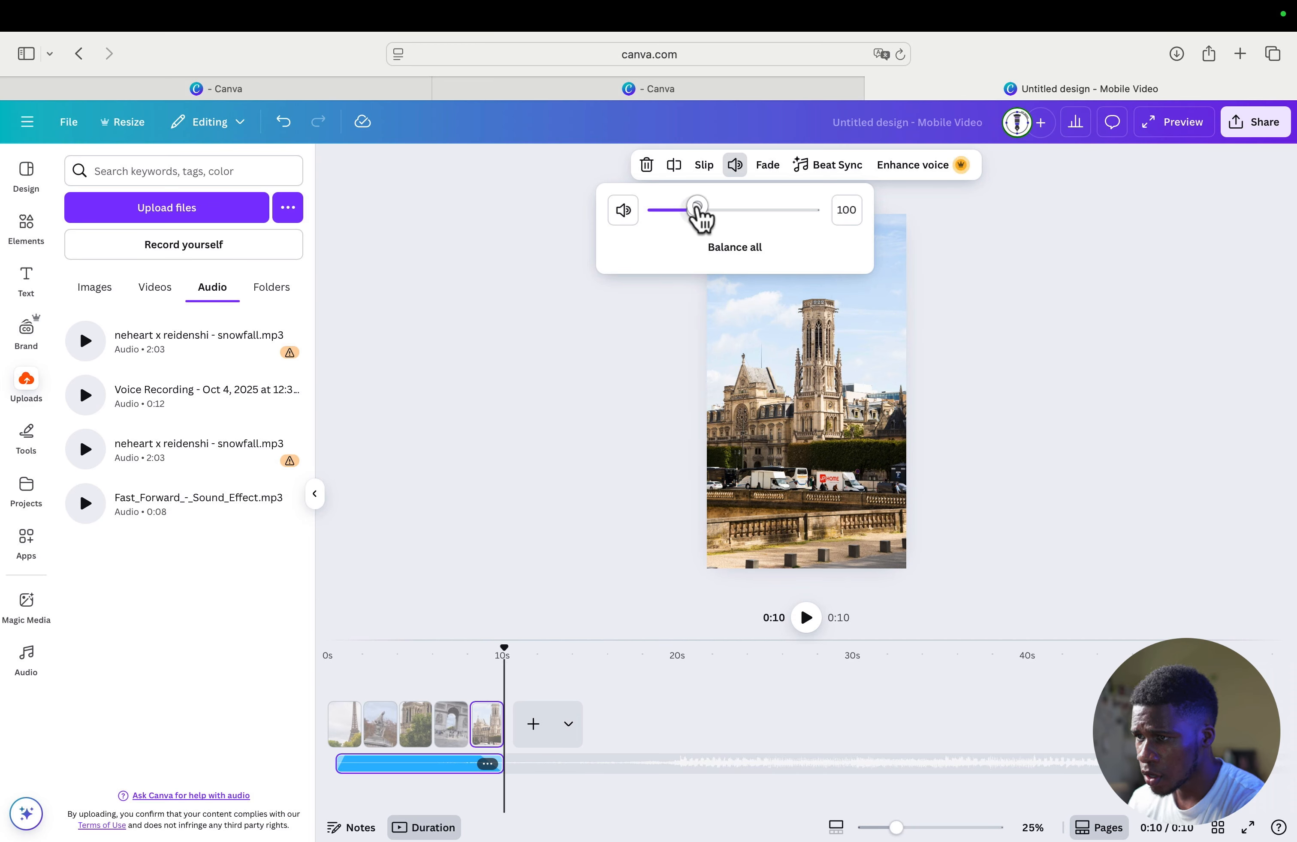
left_click_drag(696, 207, 733, 209)
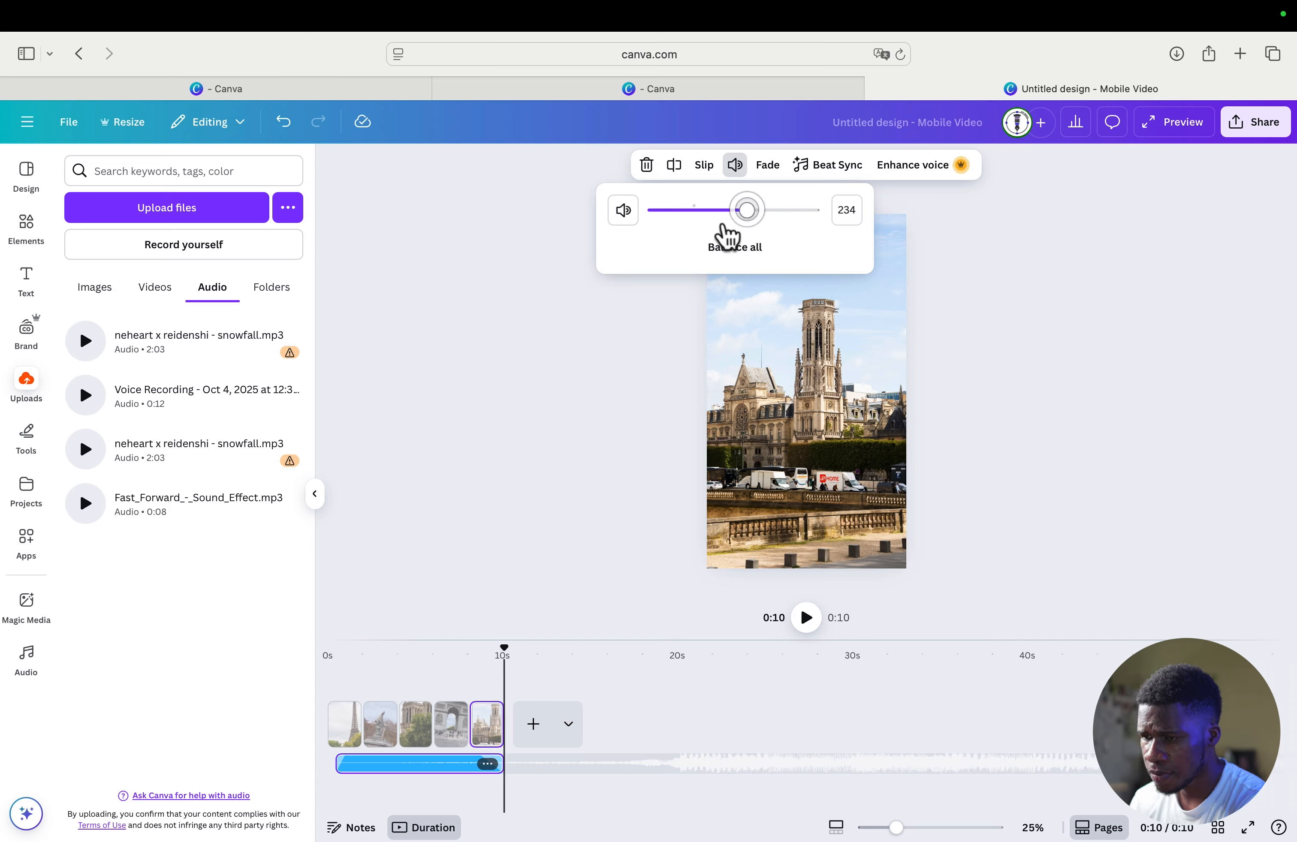
left_click(489, 519)
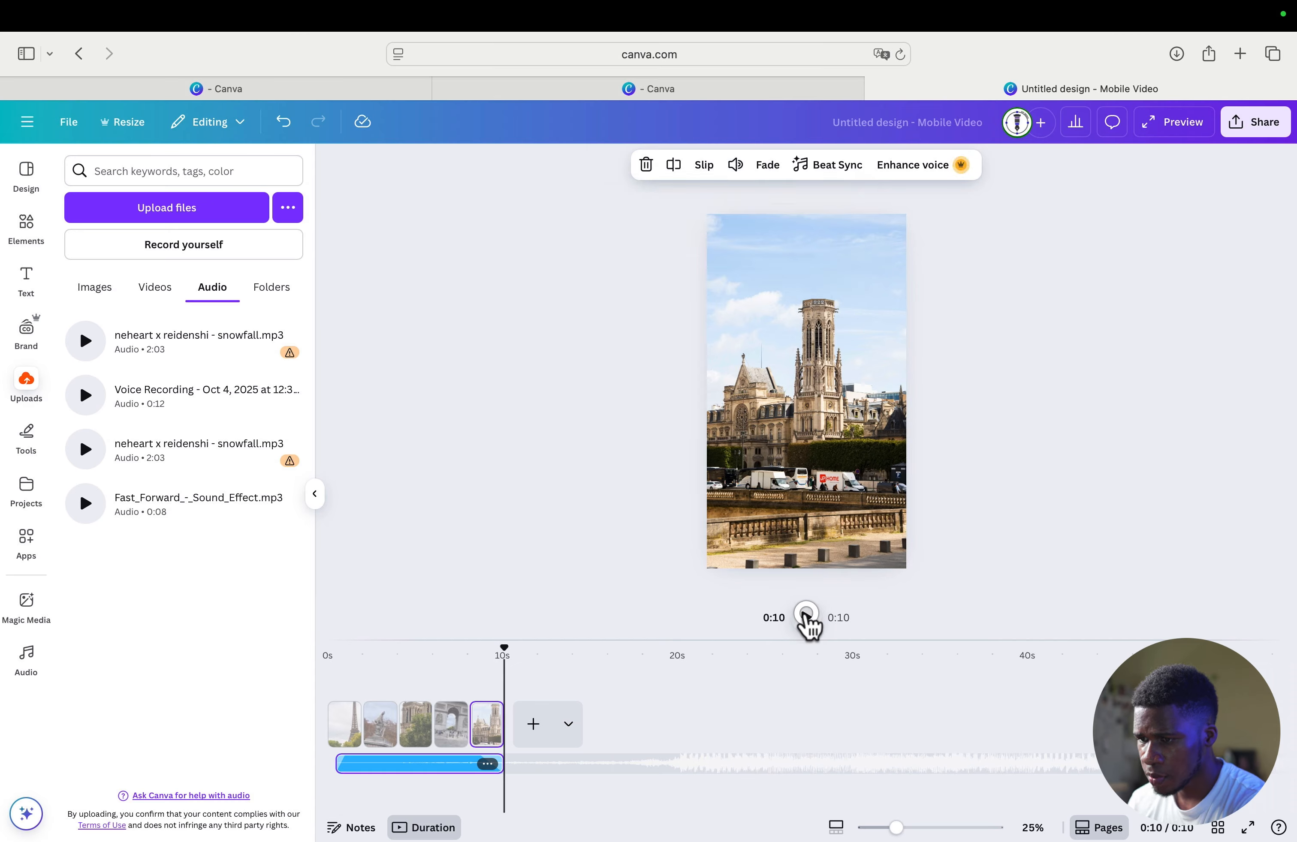
left_click(805, 620)
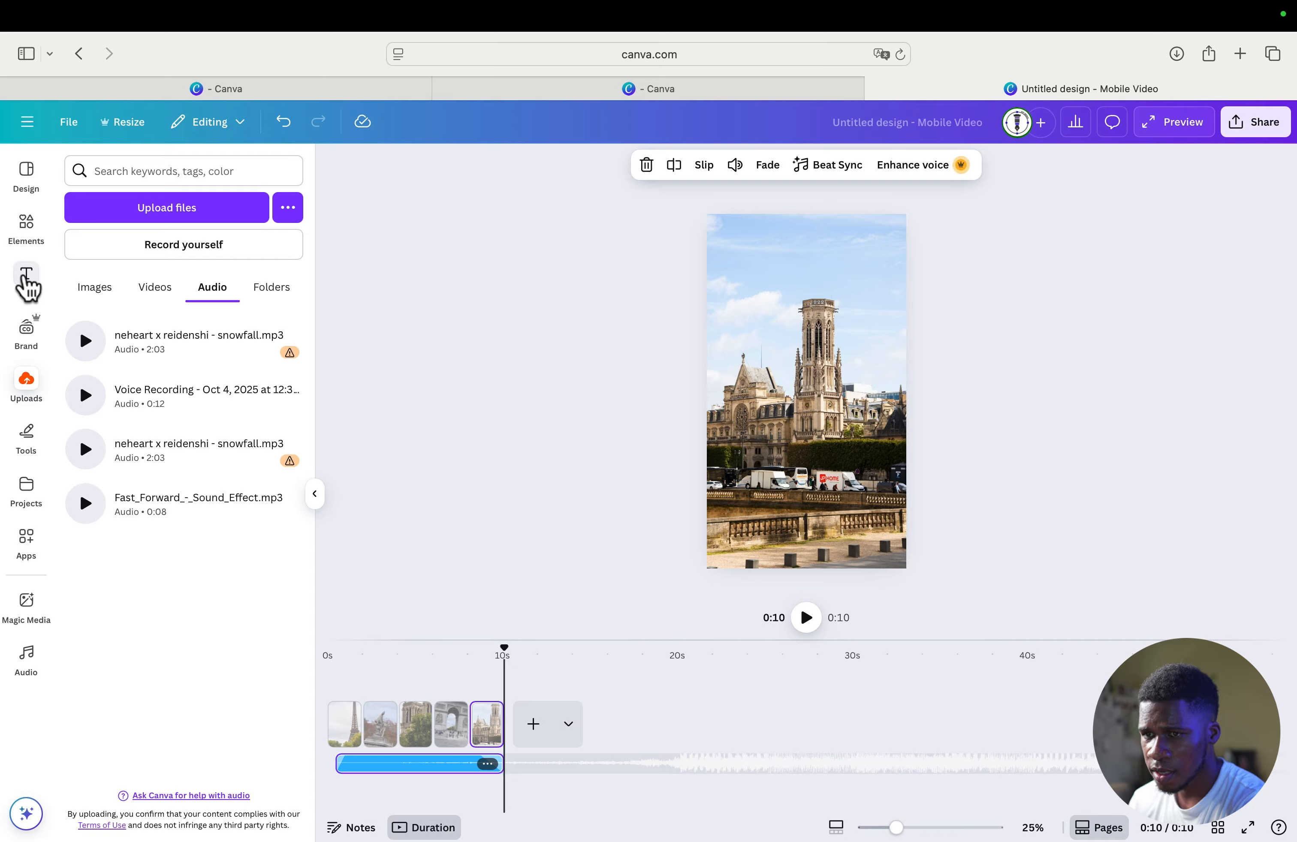
- Try adding a text box to the last page, clear its placeholder text and undo the clearing
left_click(25, 280)
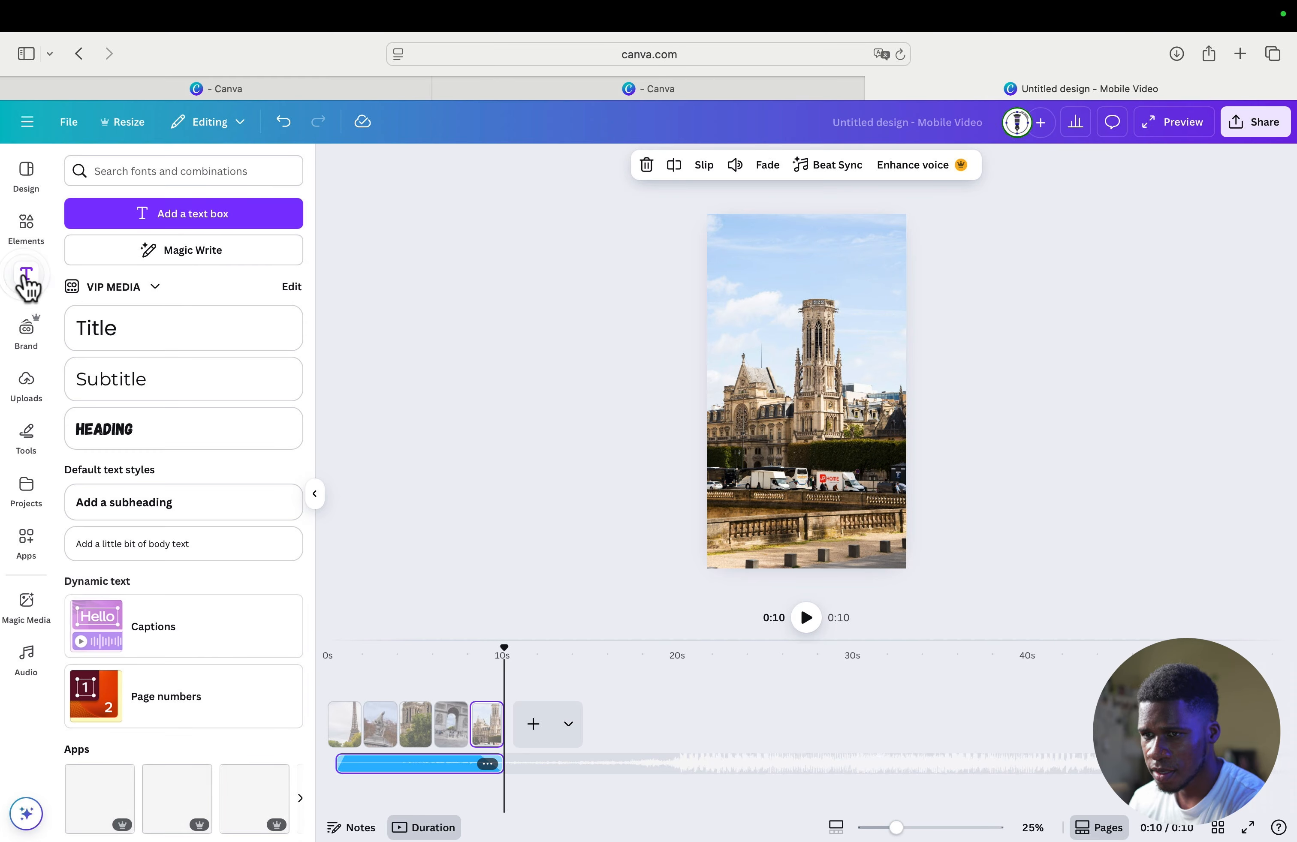
left_click(210, 213)
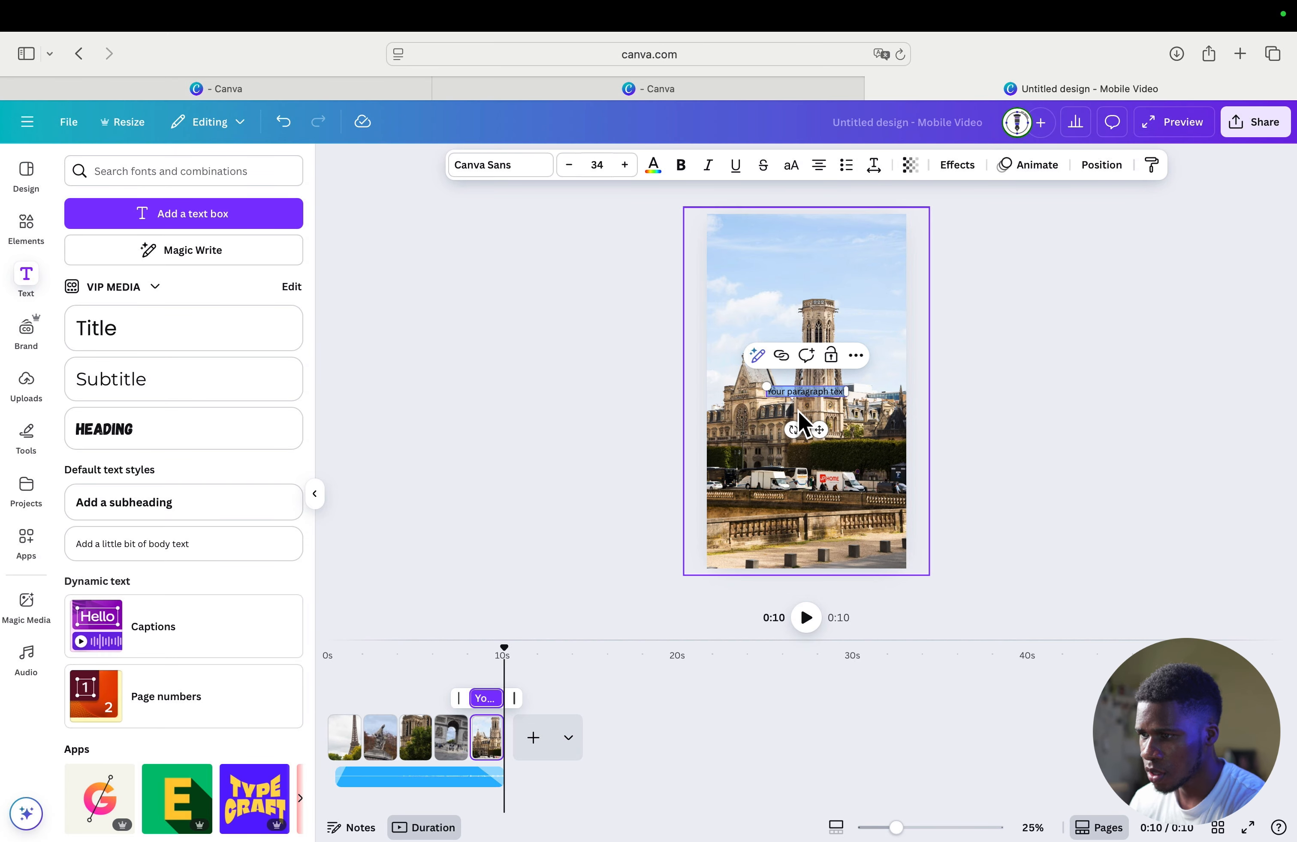
key("BackSpace")
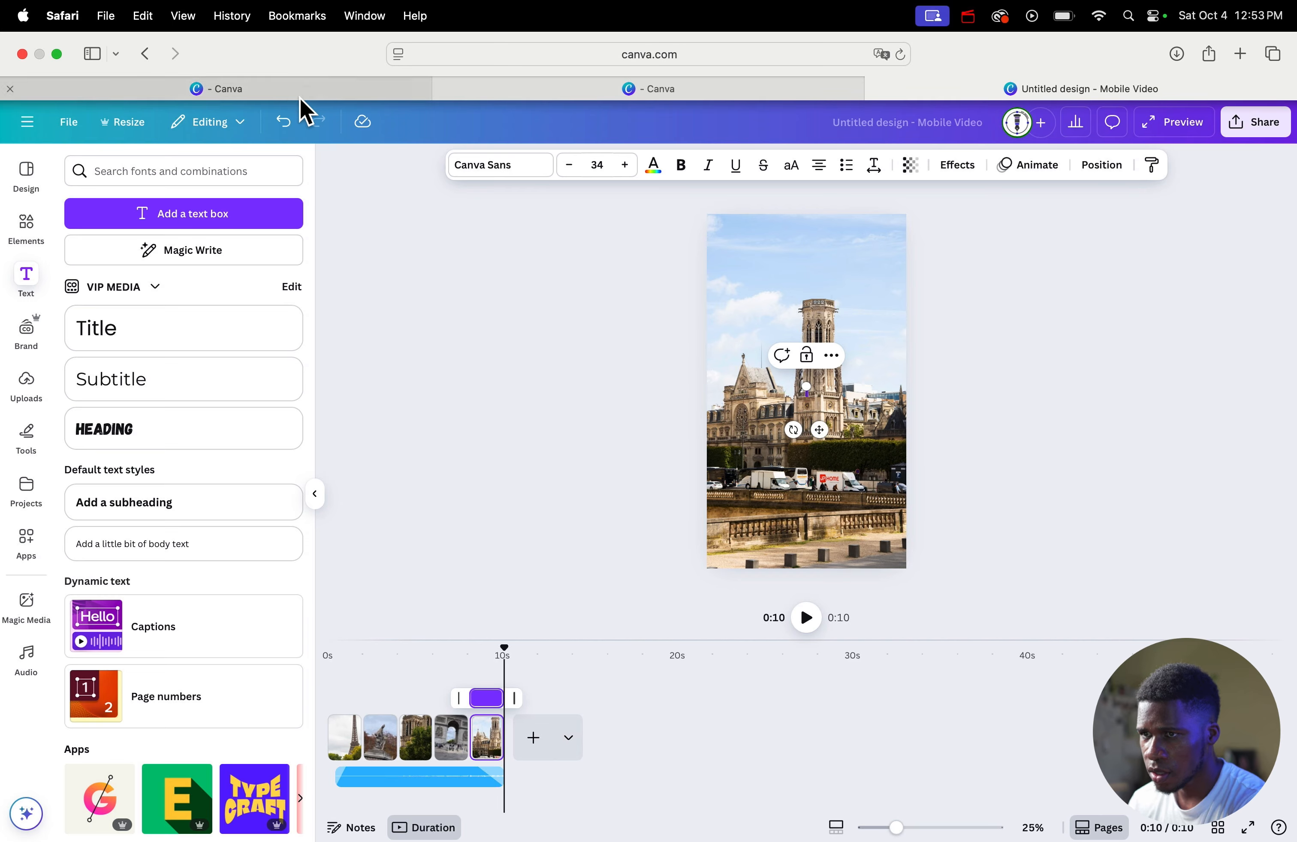
left_click(282, 123)
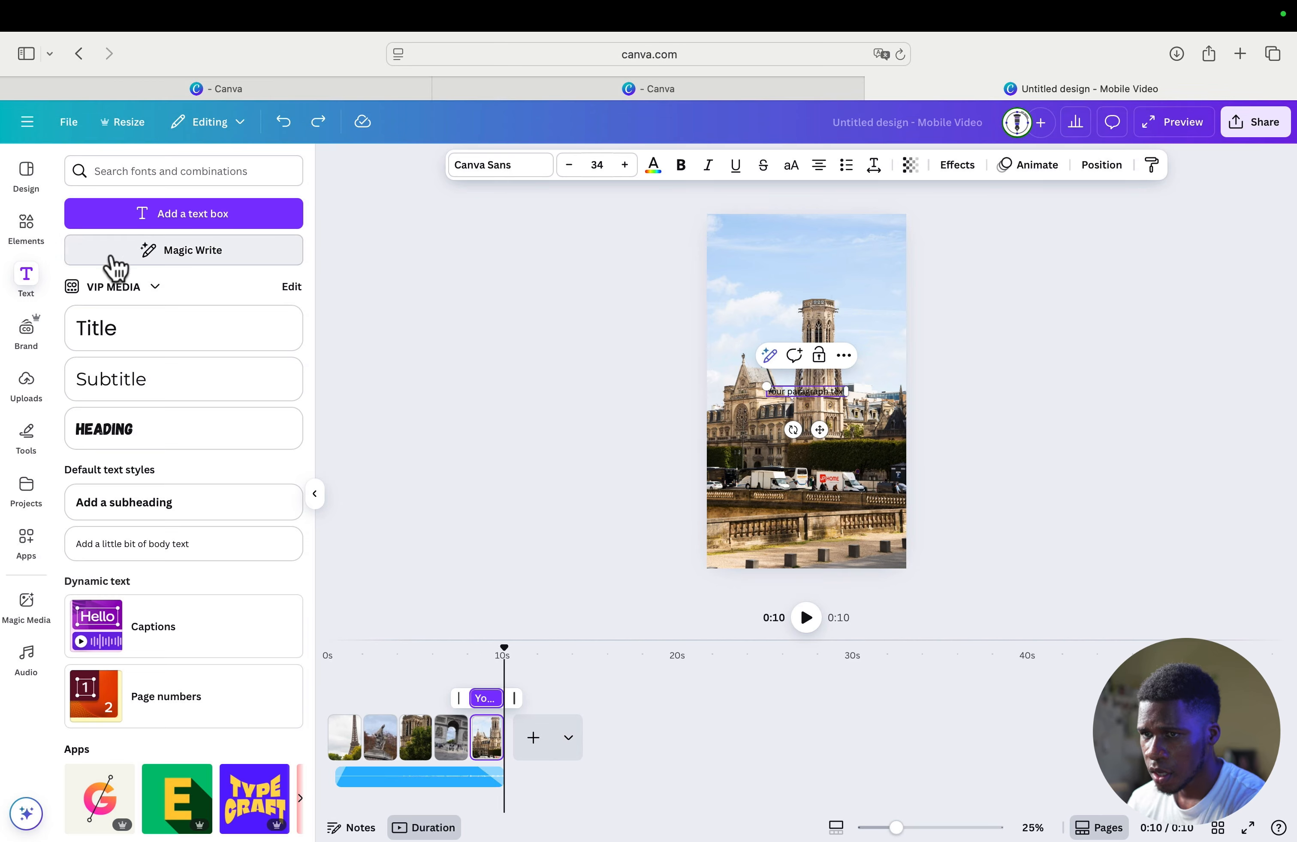
- Try adding the recently used circular frame to the last page, and undo both the frame and the text box
left_click(30, 224)
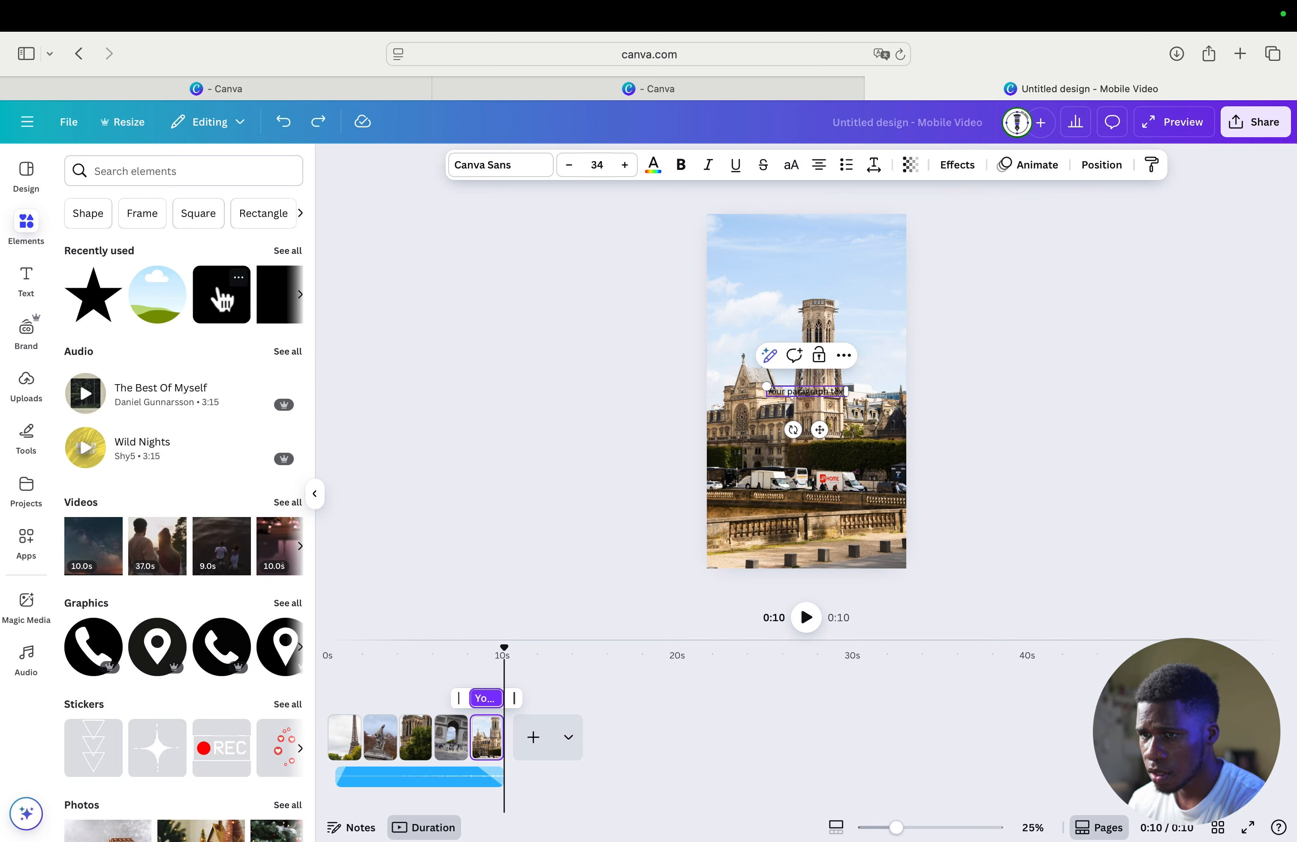
left_click(159, 300)
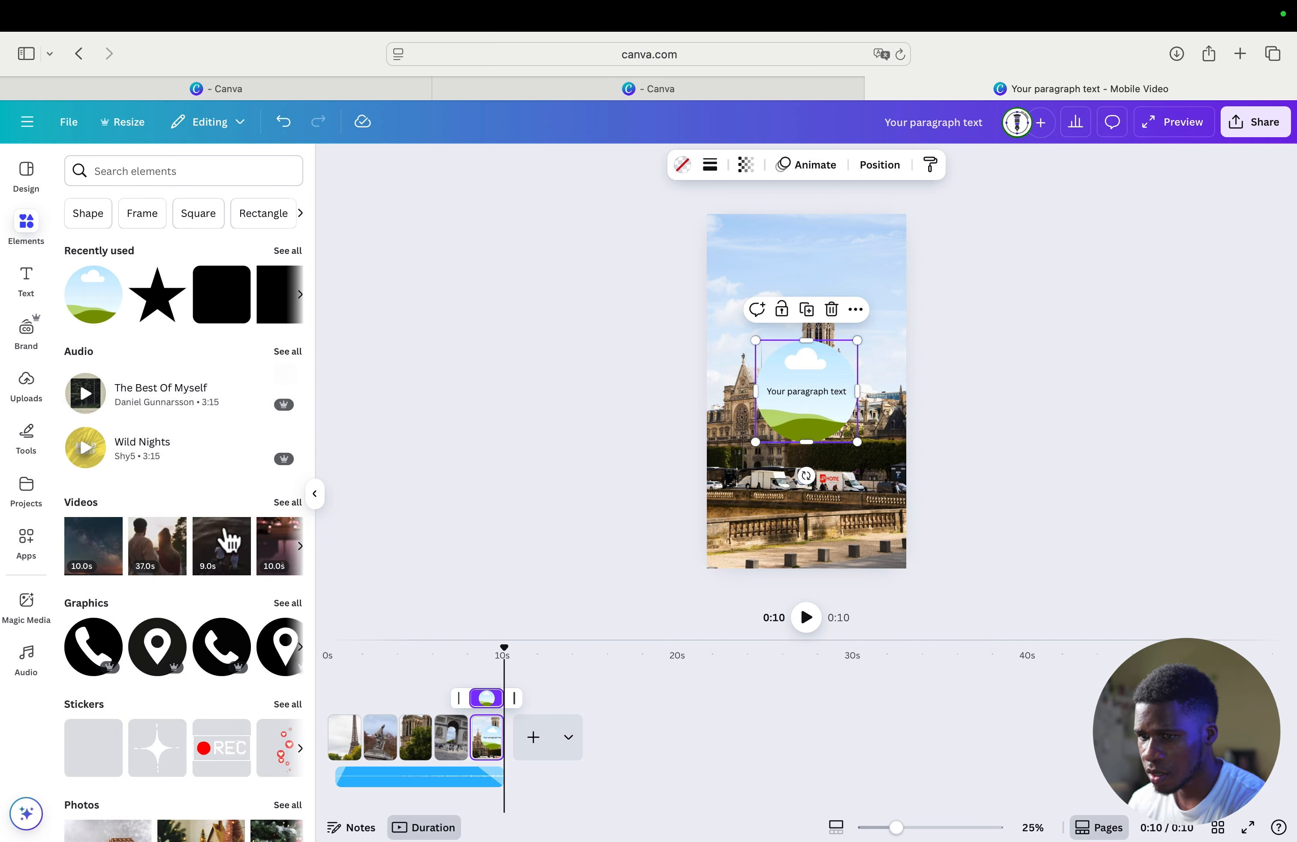
left_click(284, 123)
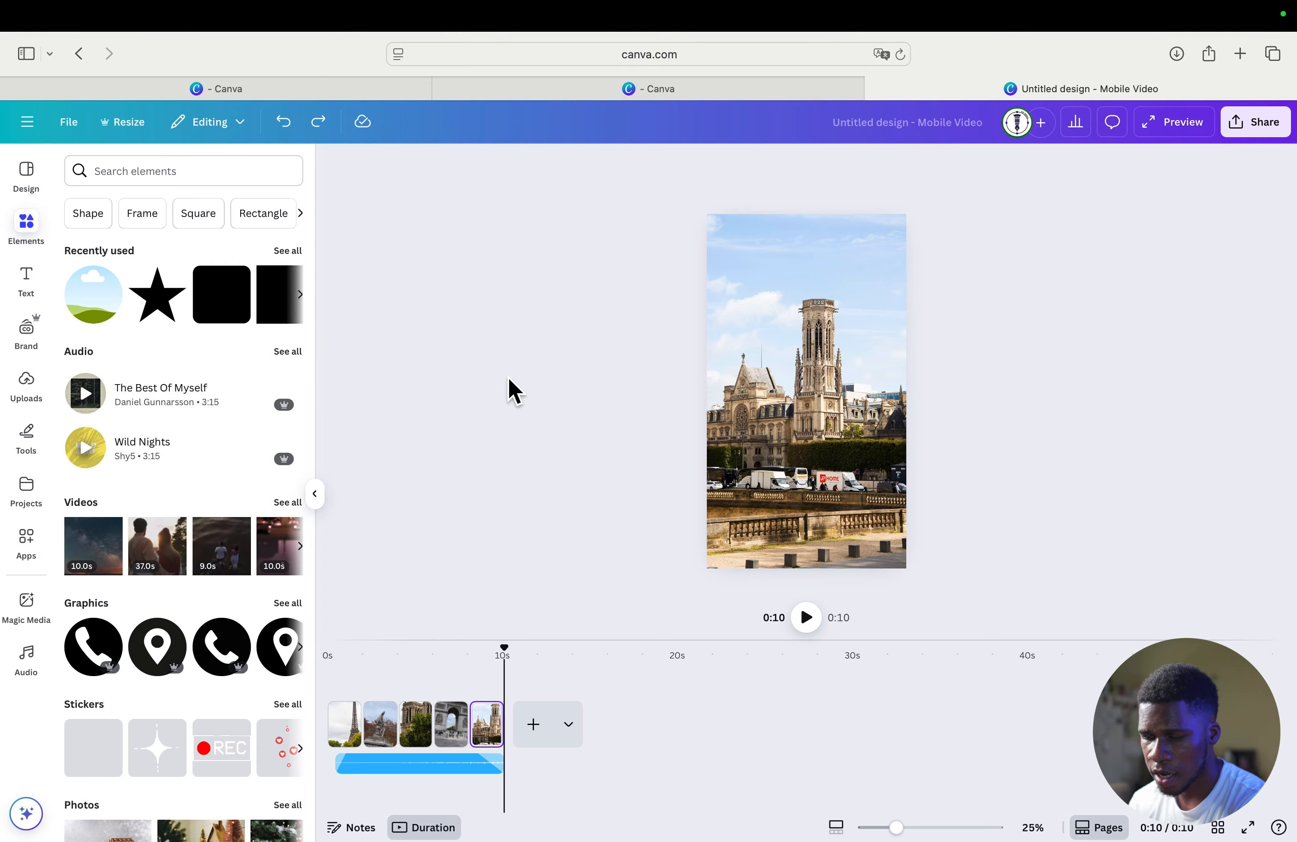